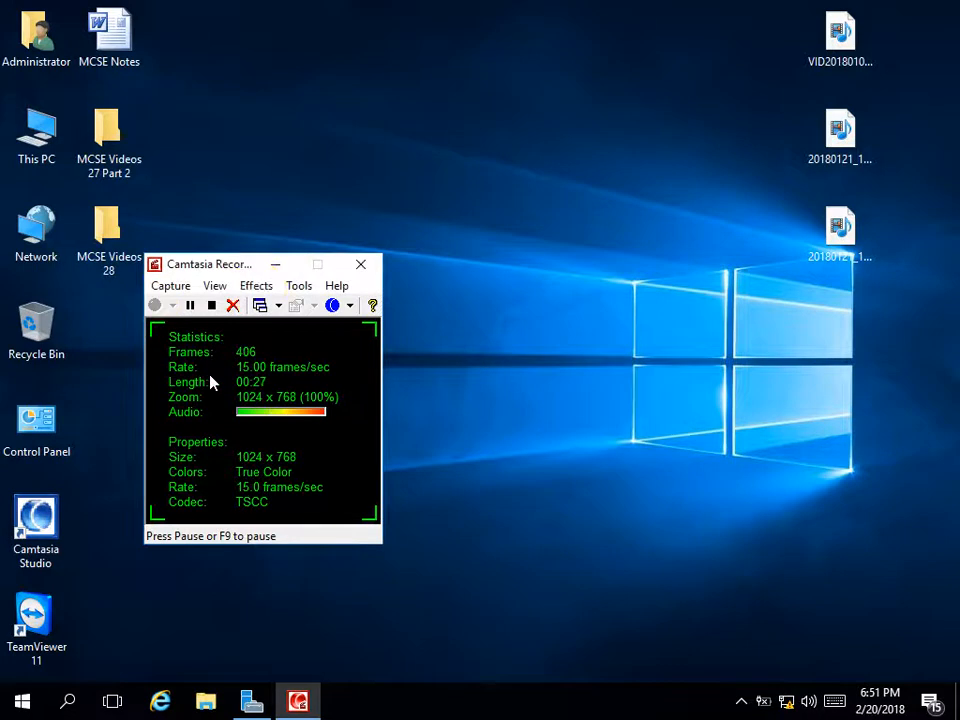
Launch Active Directory Users and Computers from Server Manager's Tools menu
left_click(275, 264)
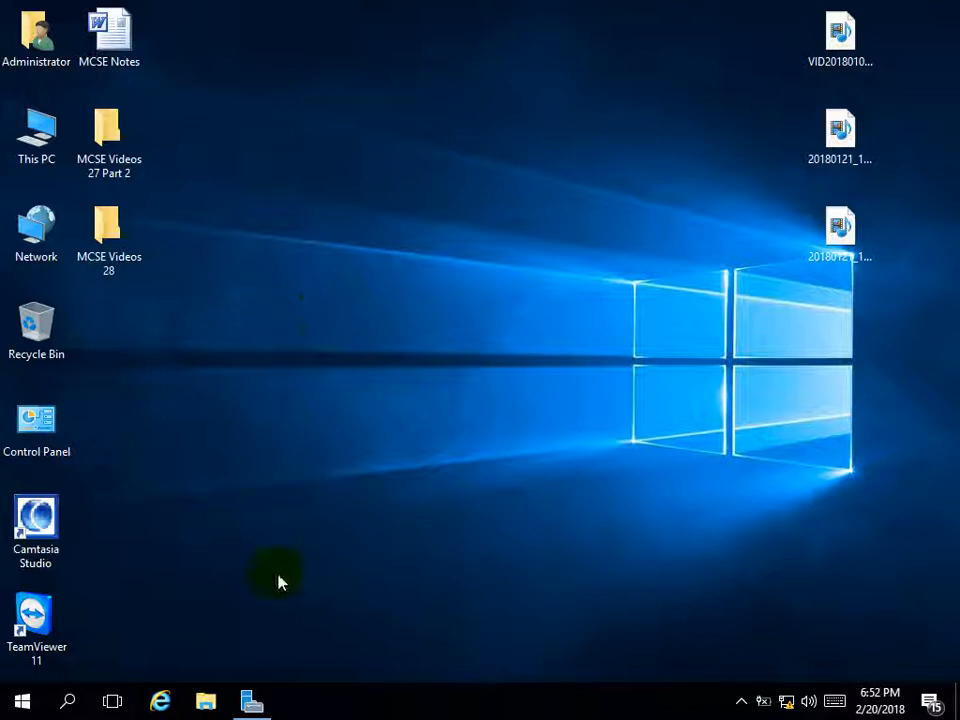
left_click(251, 700)
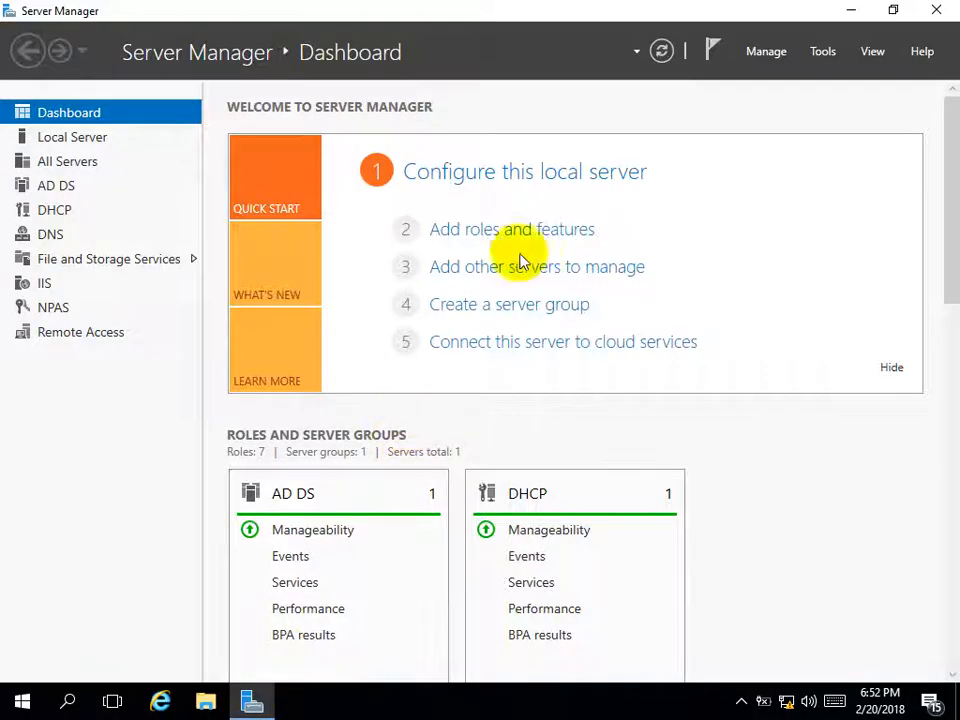
left_click(817, 60)
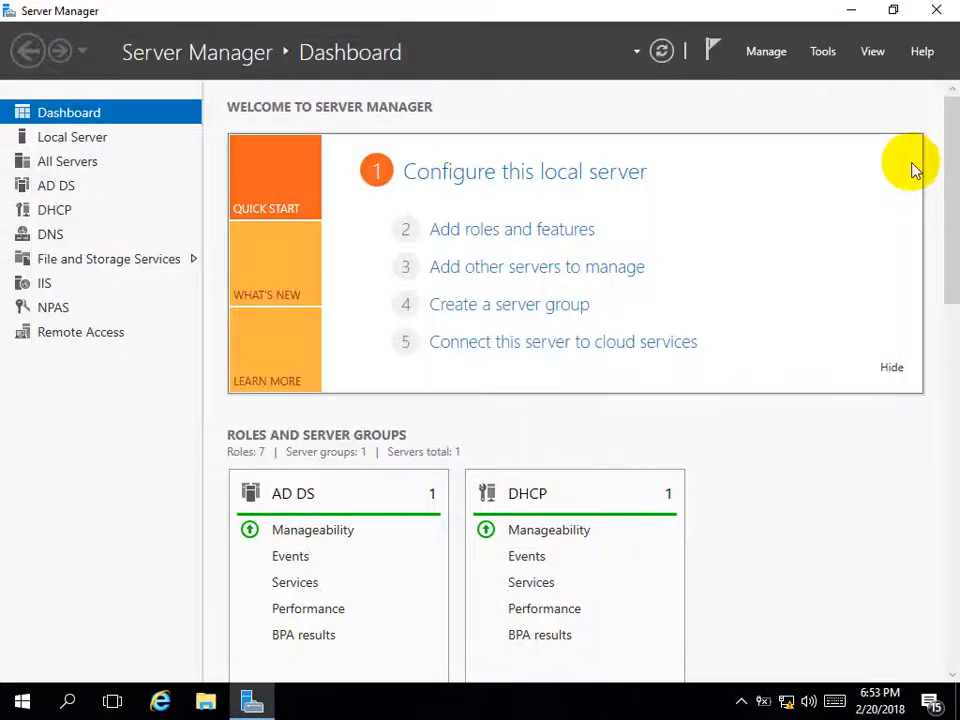
left_click(824, 52)
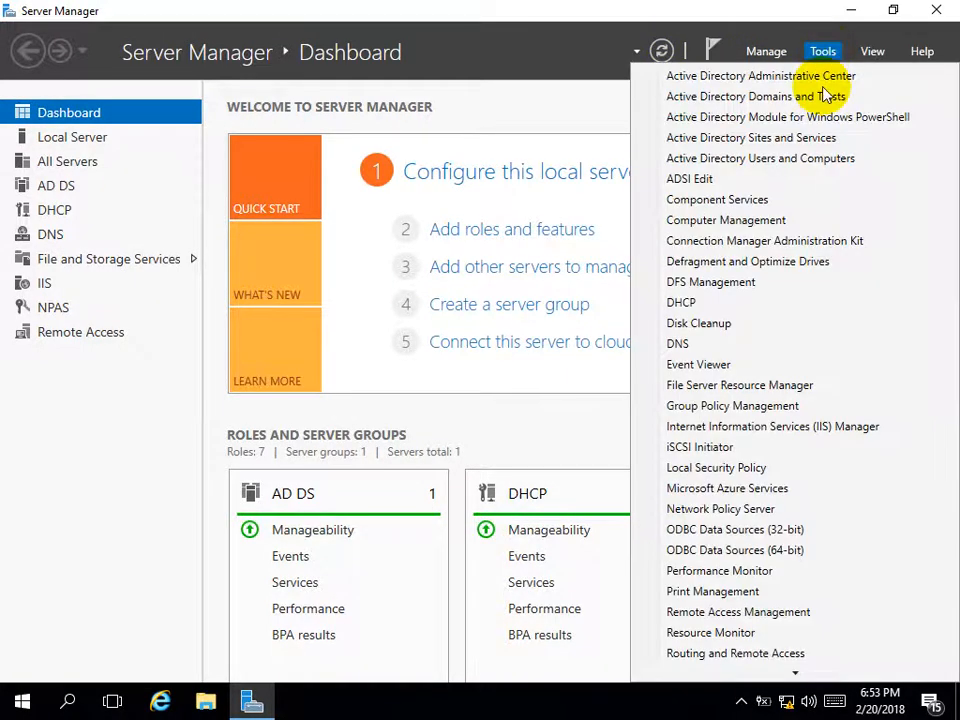
left_click(741, 162)
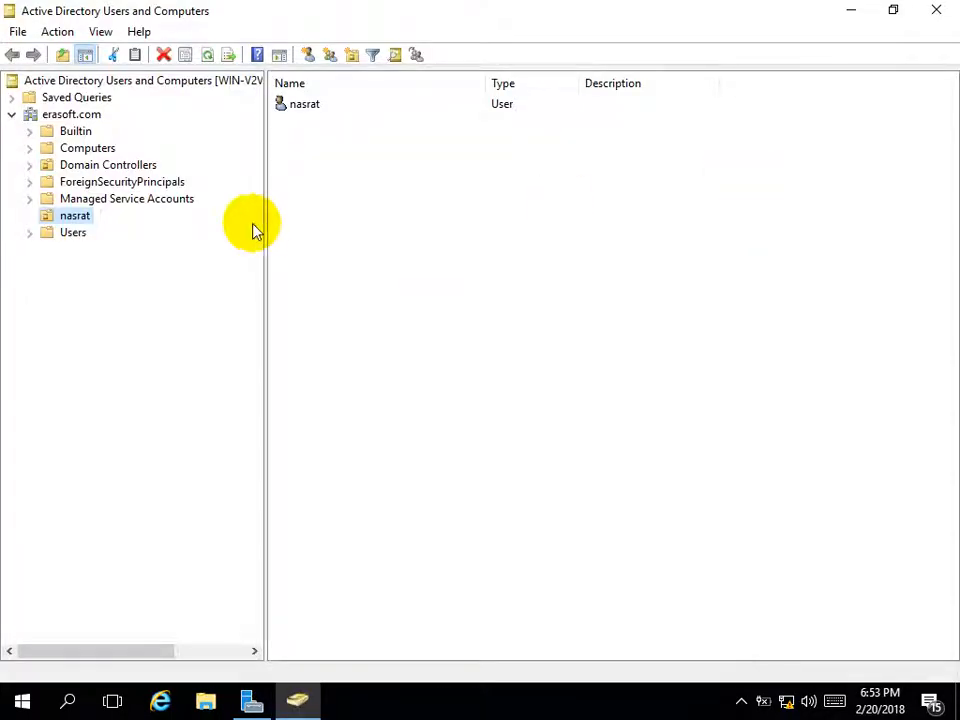
View the accounts in the Users container, then select the erasoft.com domain
left_click(55, 232)
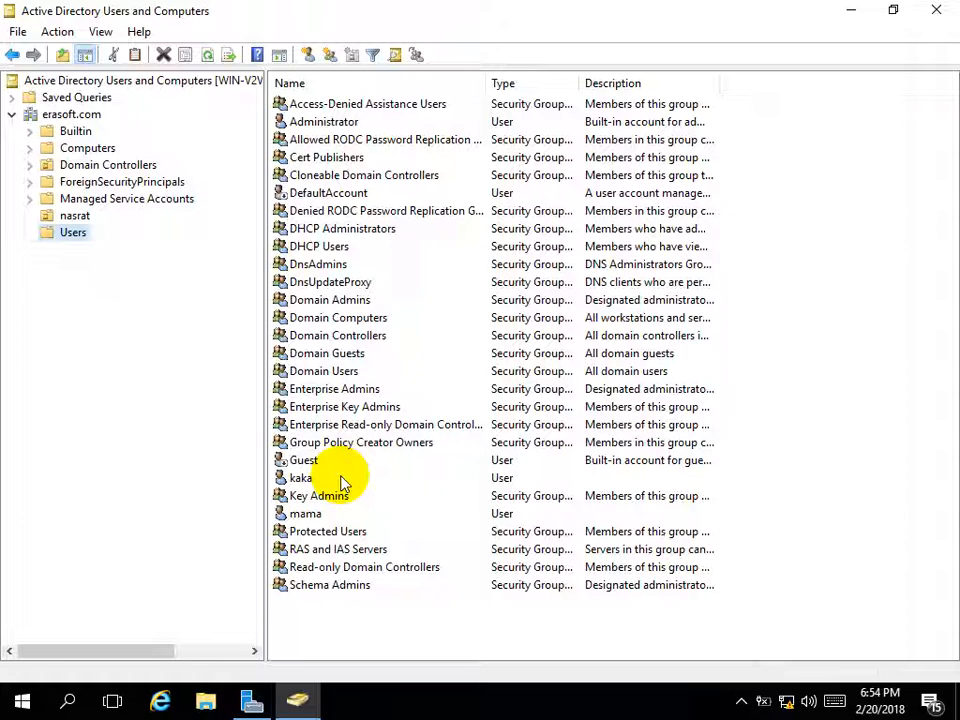
left_click(74, 116)
Create an OU named 'mama' under erasoft.com with accidental-deletion protection unchecked
right_click(75, 115)
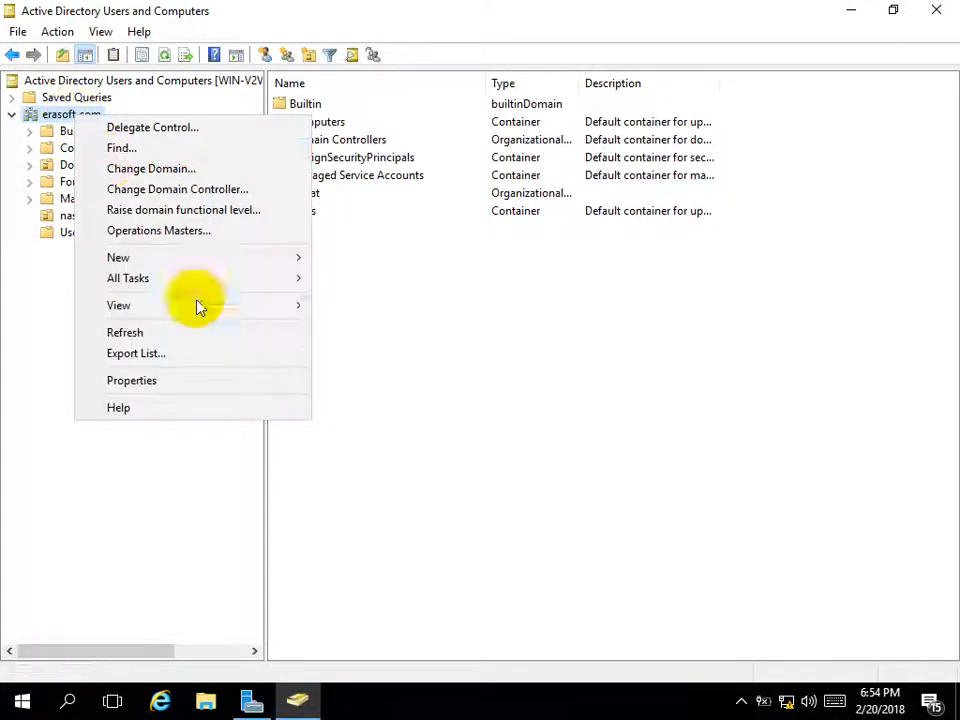
mouse_move(261, 259)
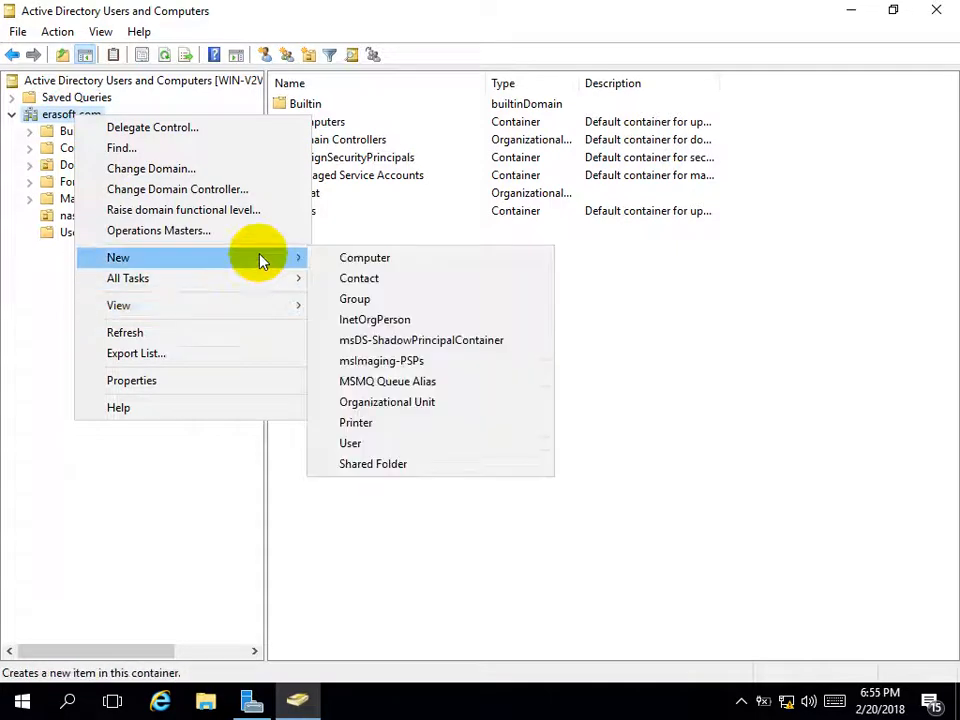
left_click(389, 404)
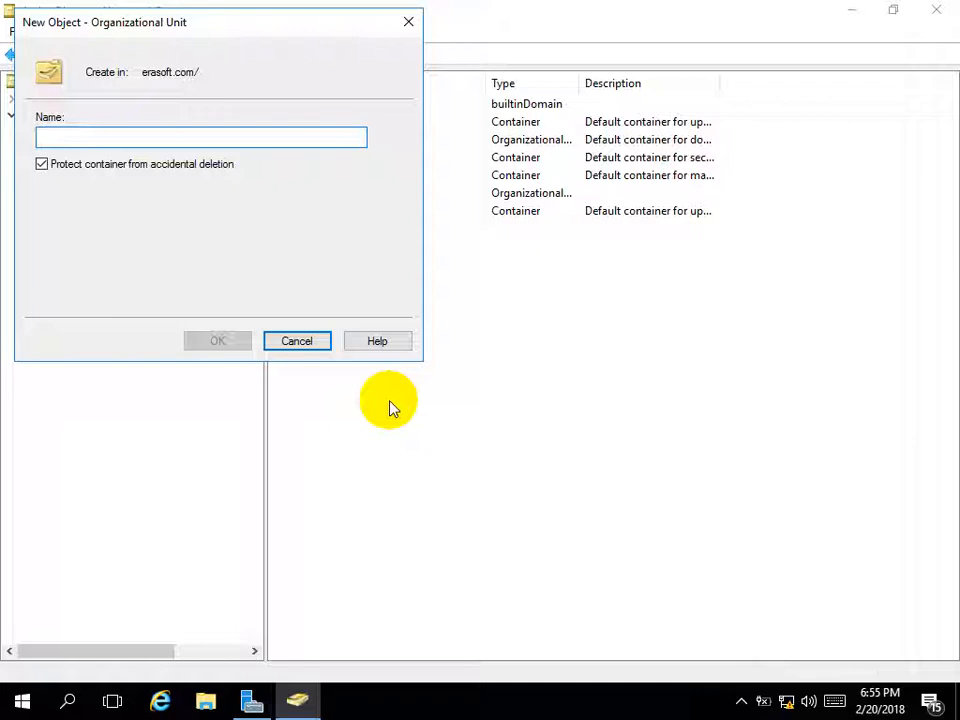
type("mama")
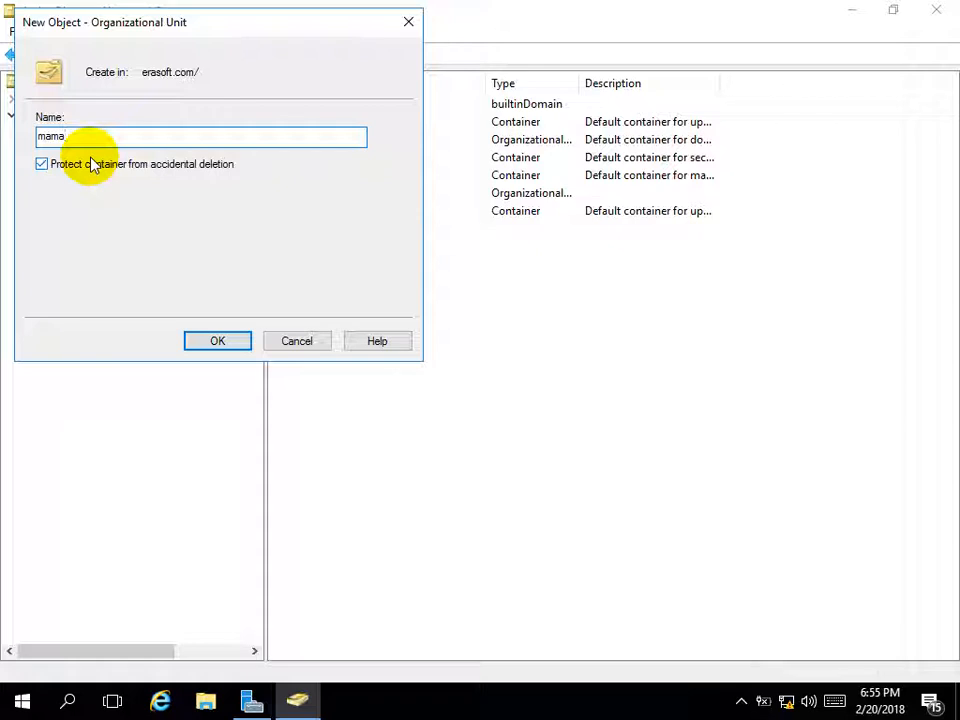
left_click(90, 165)
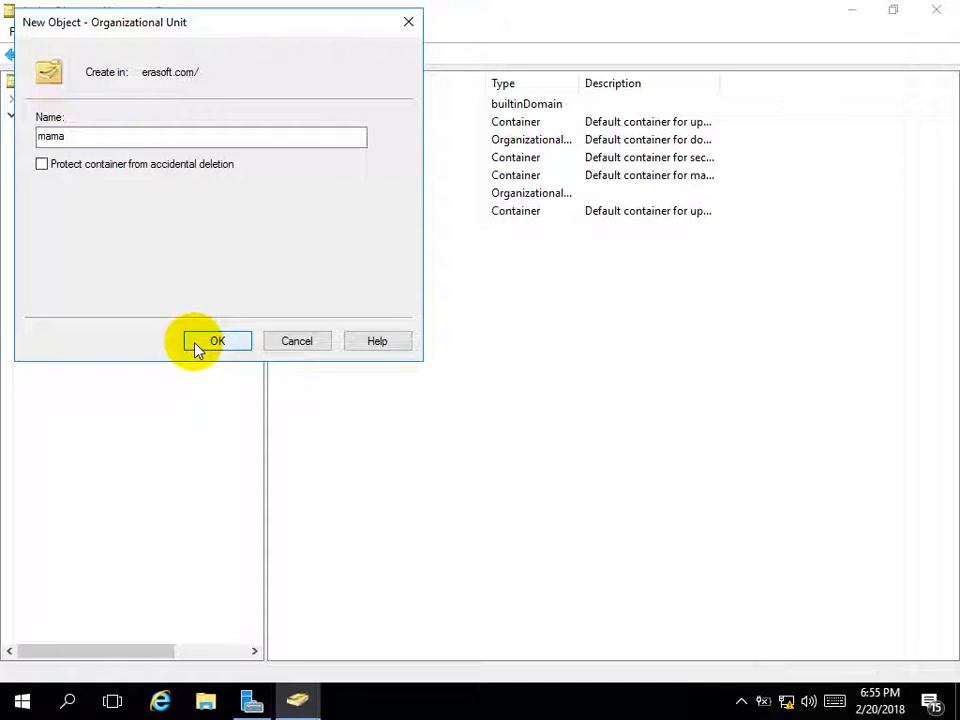
left_click(200, 343)
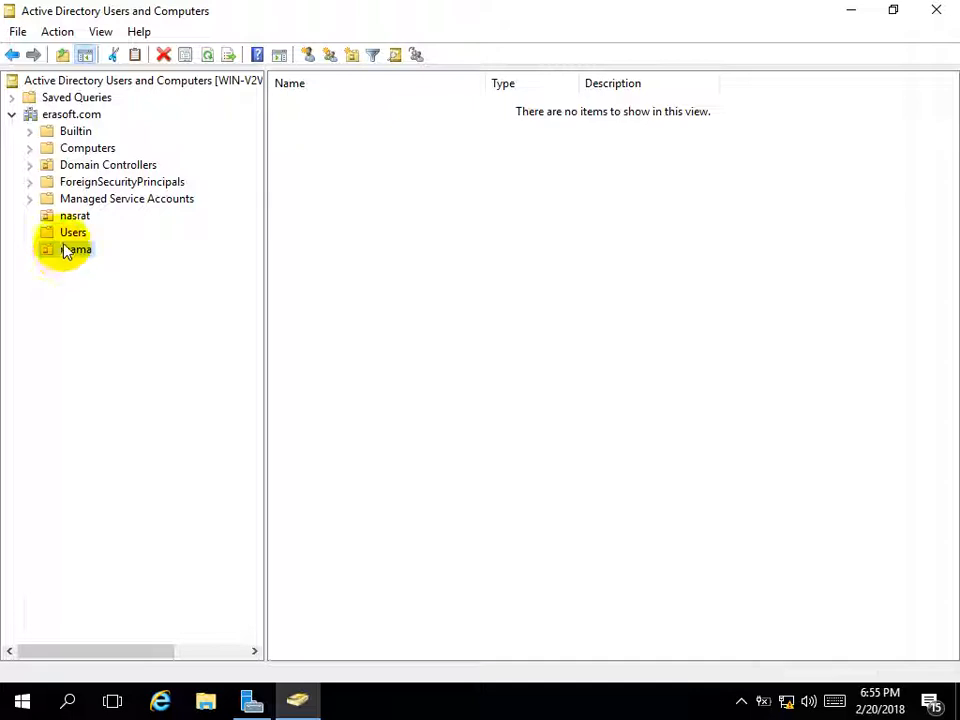
left_click(64, 233)
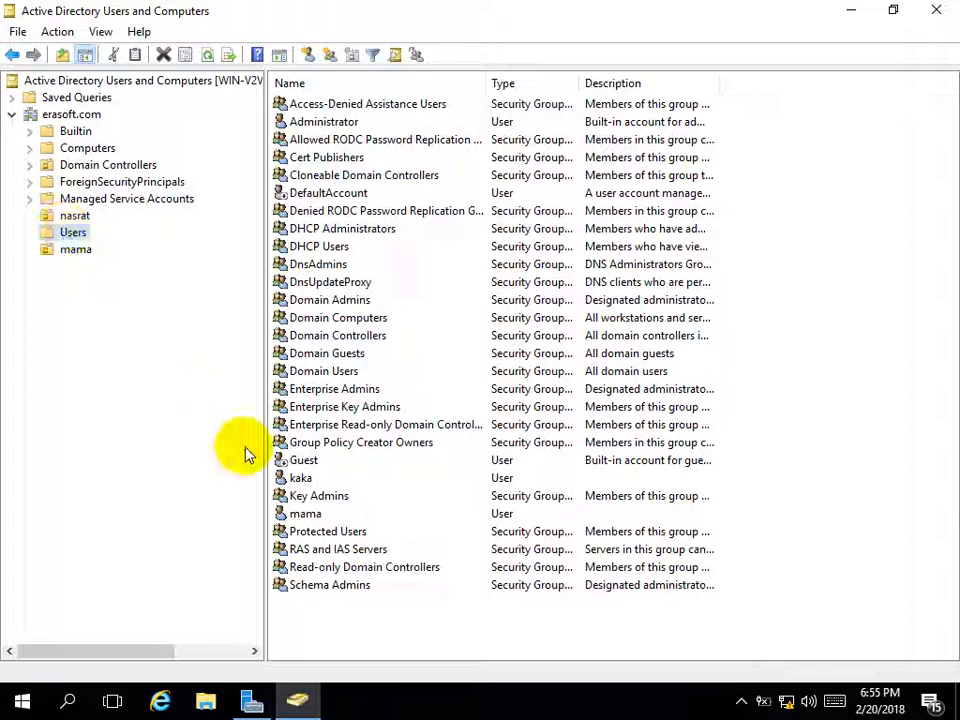
Drag the mama user into the mama OU, suppressing future move warnings
left_click_drag(315, 520, 72, 256)
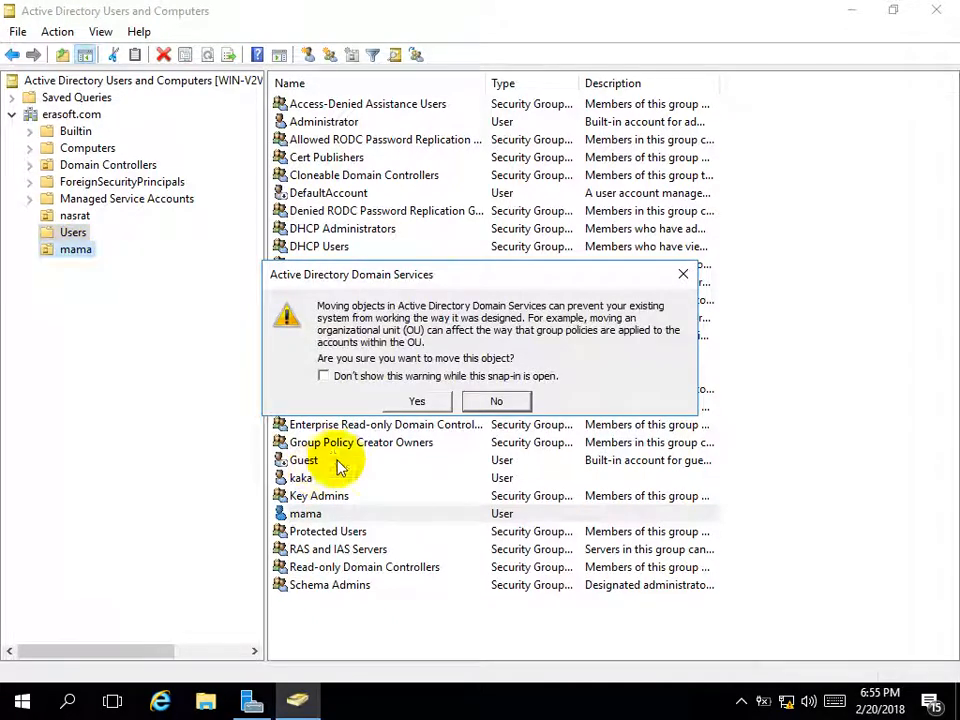
left_click(398, 377)
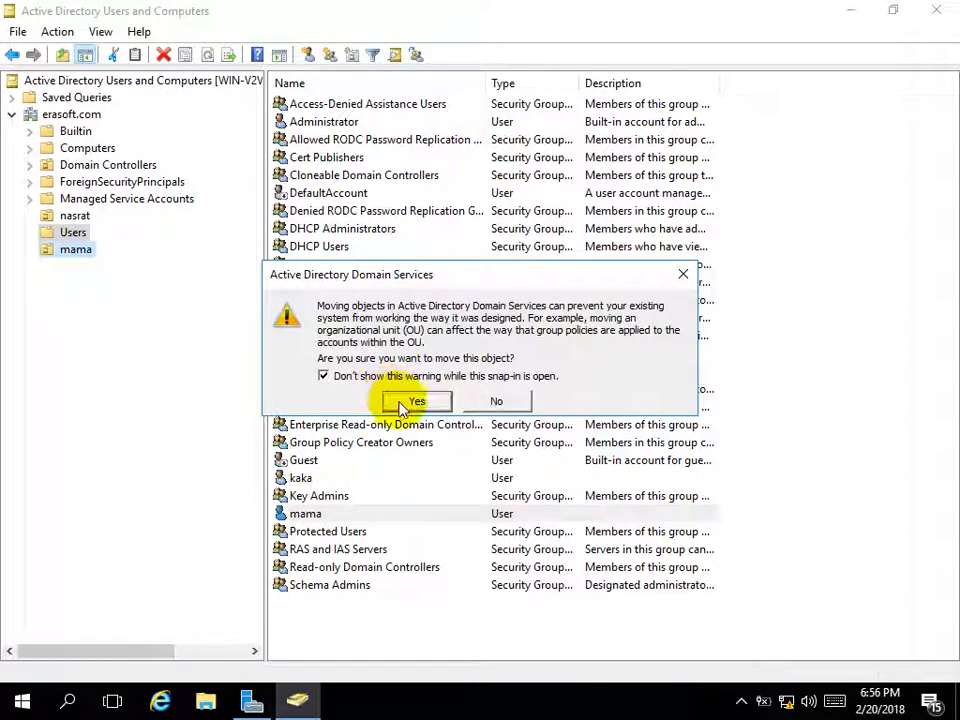
left_click(413, 401)
left_click(70, 252)
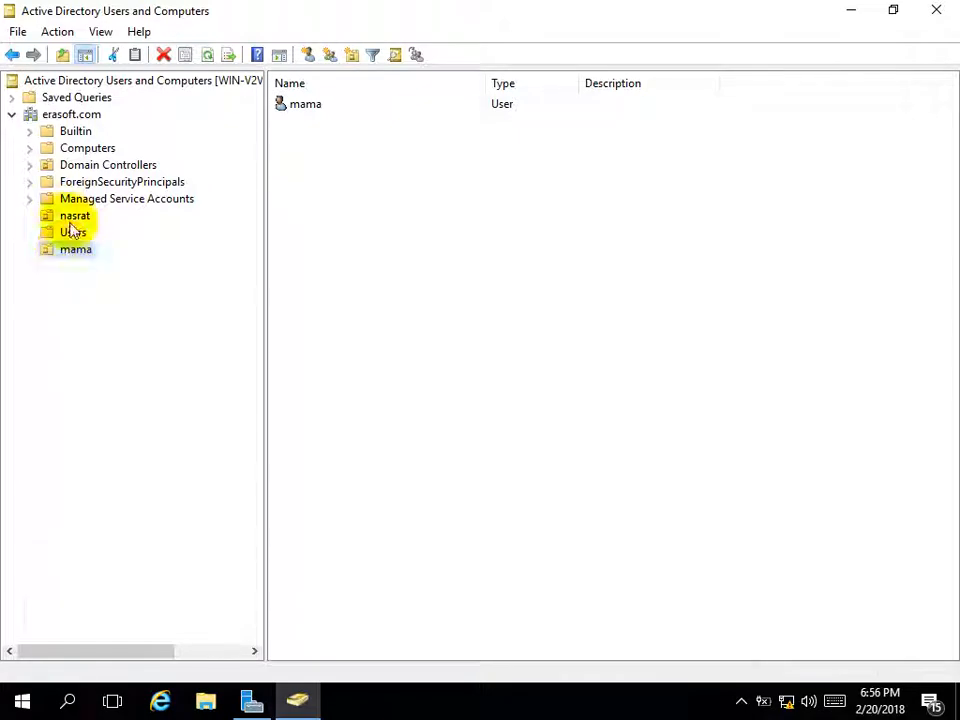
left_click(71, 232)
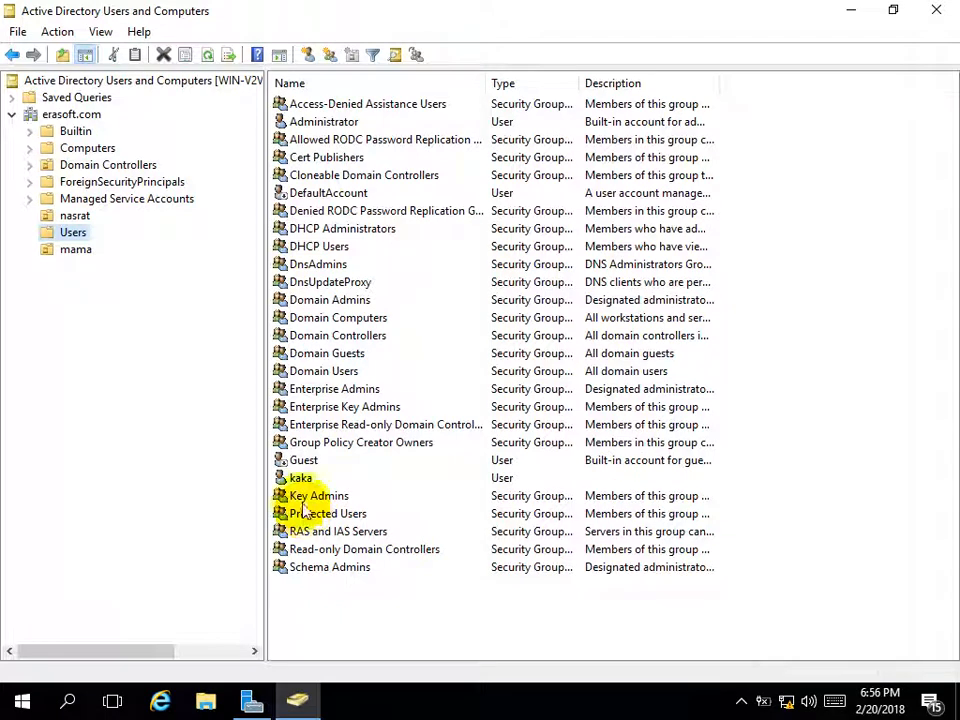
Create an OU named 'baba' under erasoft.com with accidental-deletion protection unchecked
left_click(58, 115)
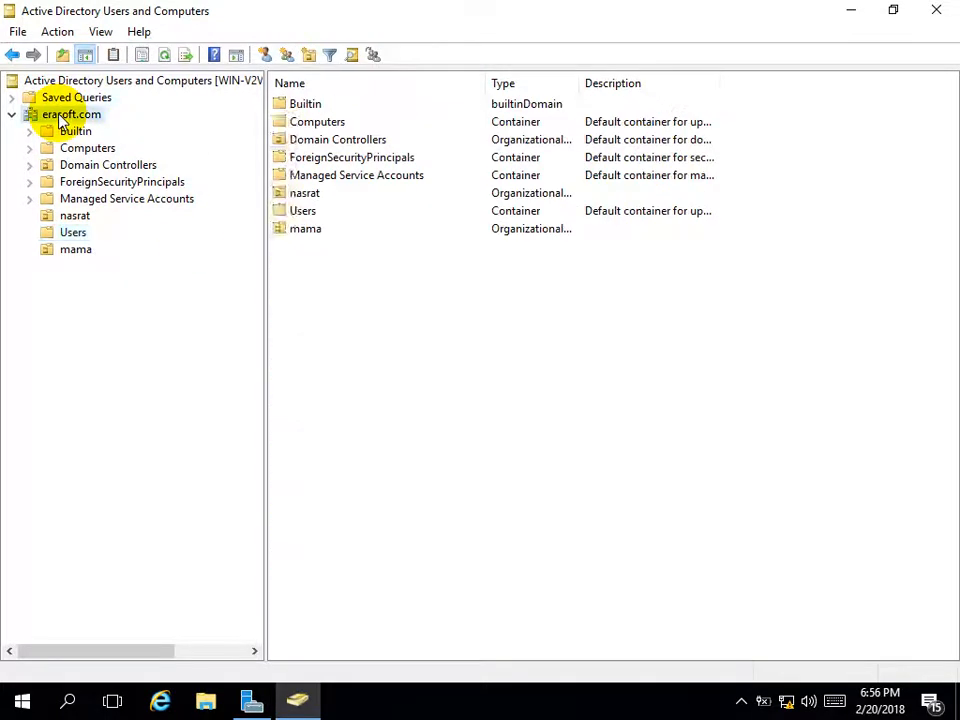
right_click(50, 113)
mouse_move(268, 268)
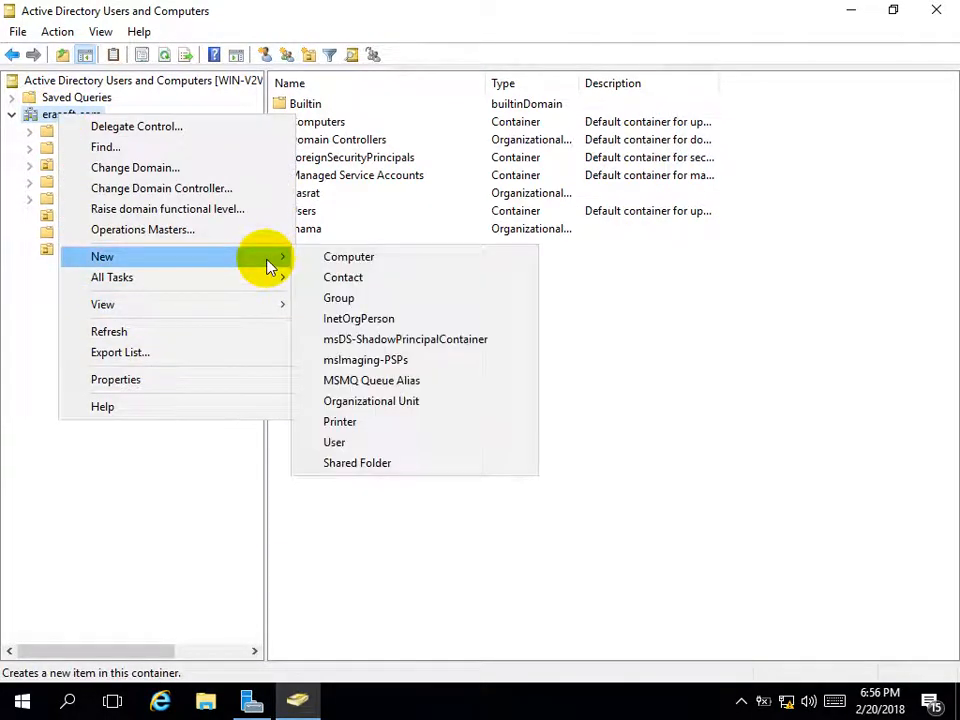
left_click(372, 400)
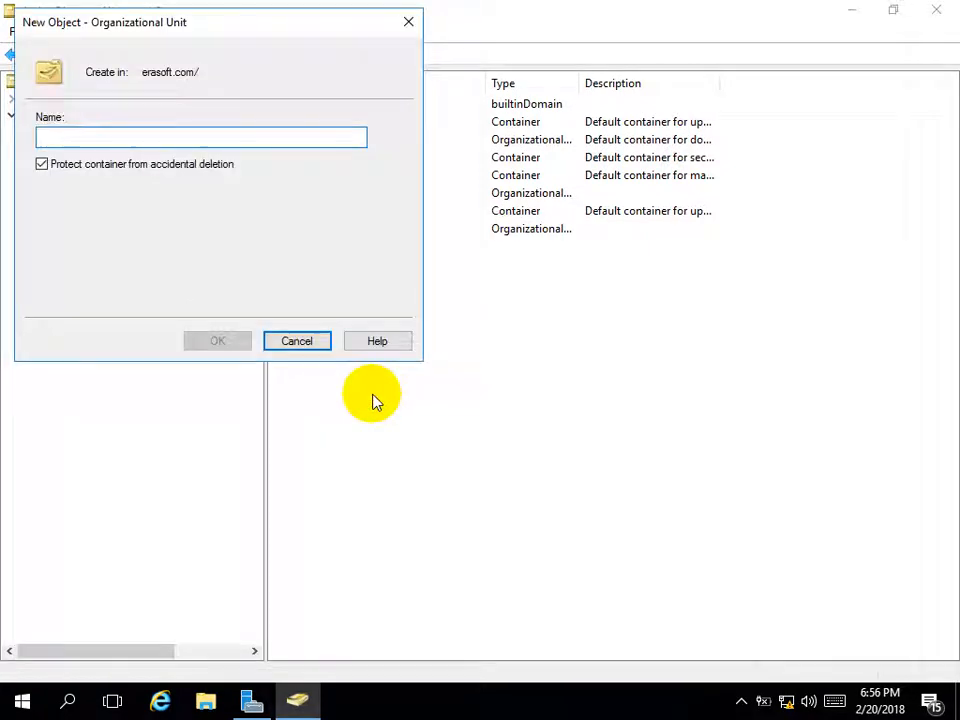
type("baba")
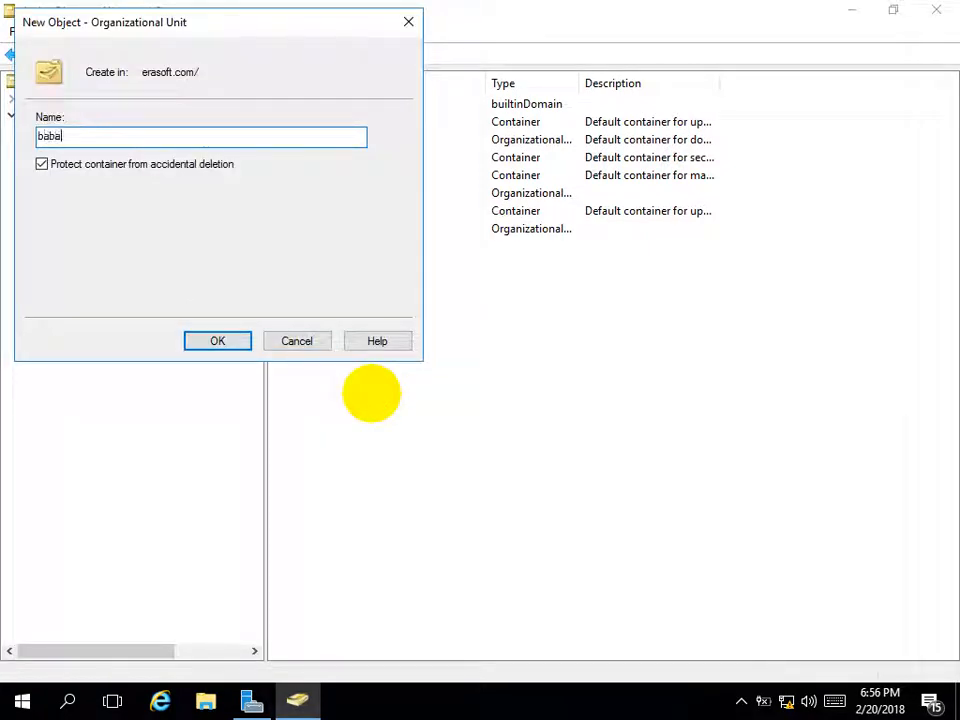
left_click(172, 165)
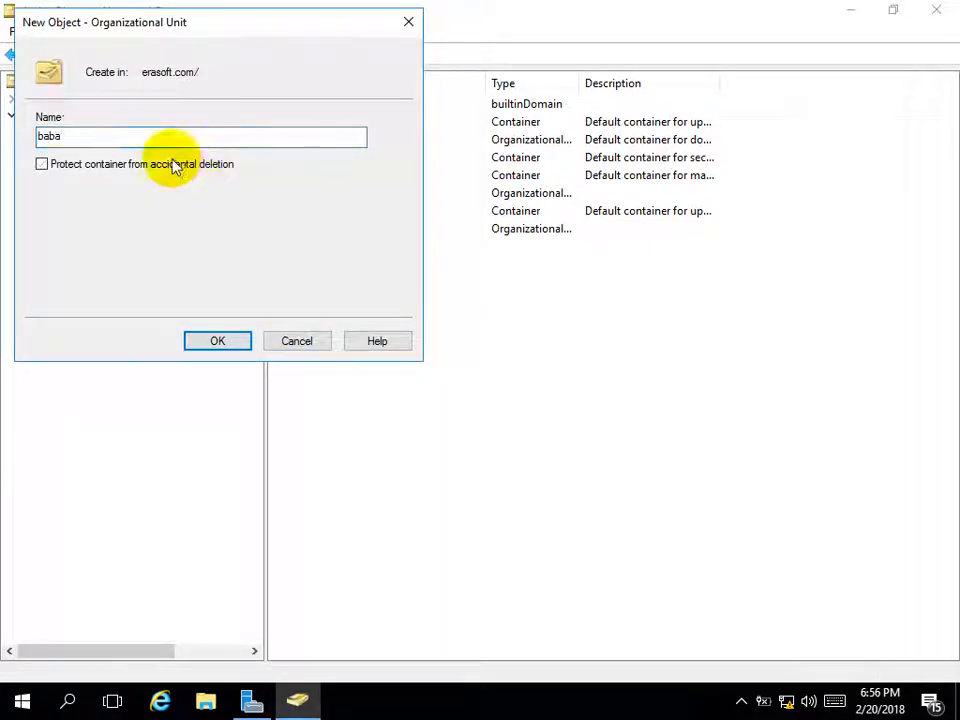
left_click(197, 339)
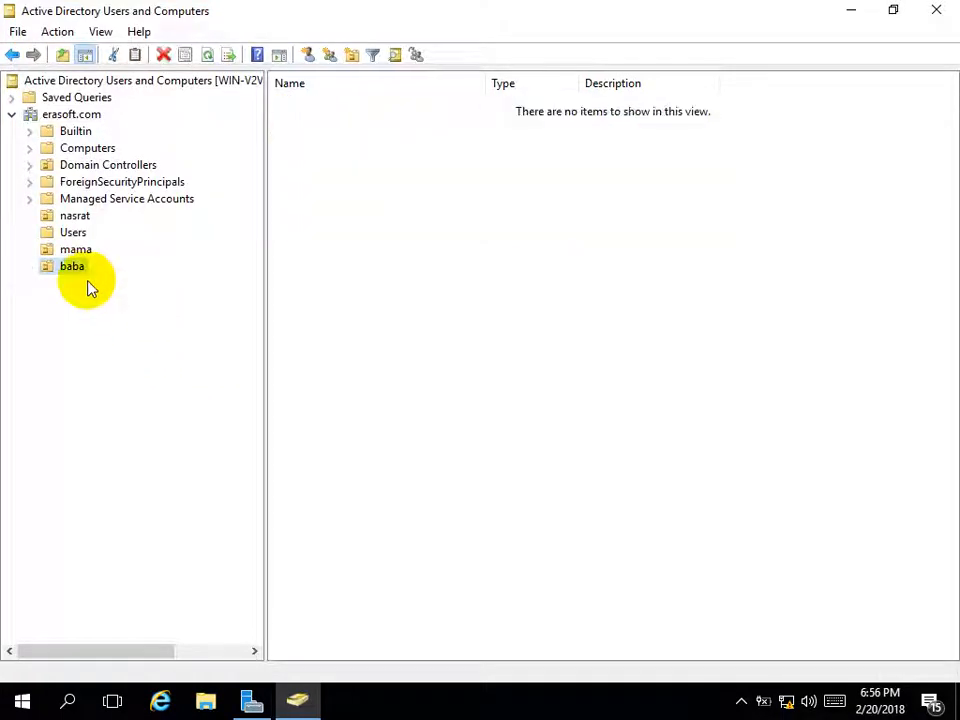
left_click(70, 234)
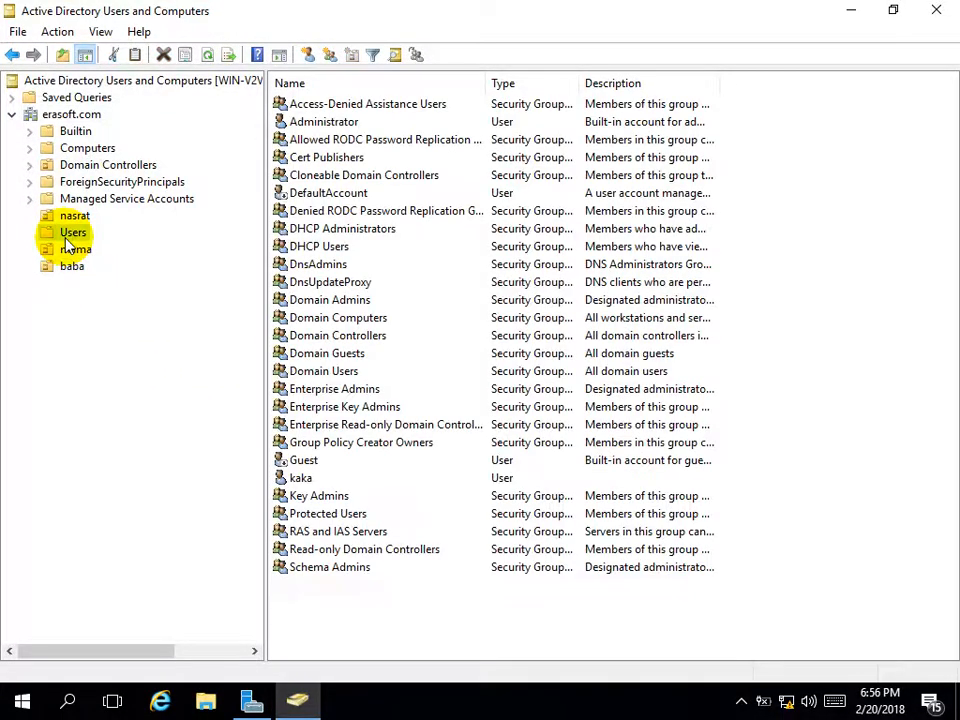
Start a new user in the baba OU with name and logon name 'baba'
right_click(69, 271)
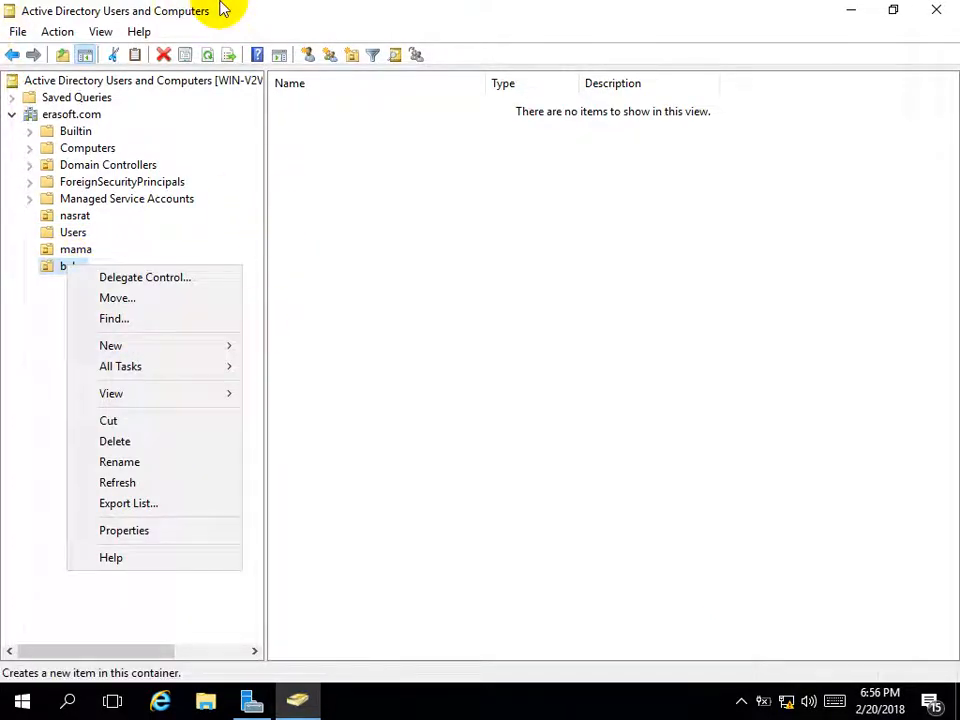
mouse_move(210, 353)
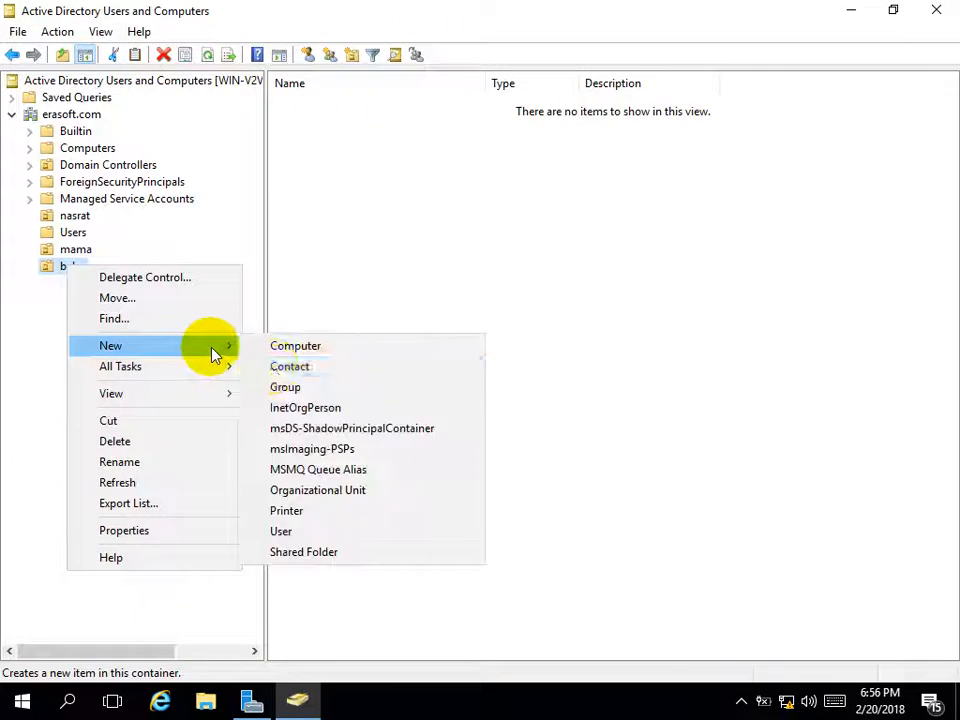
left_click(327, 540)
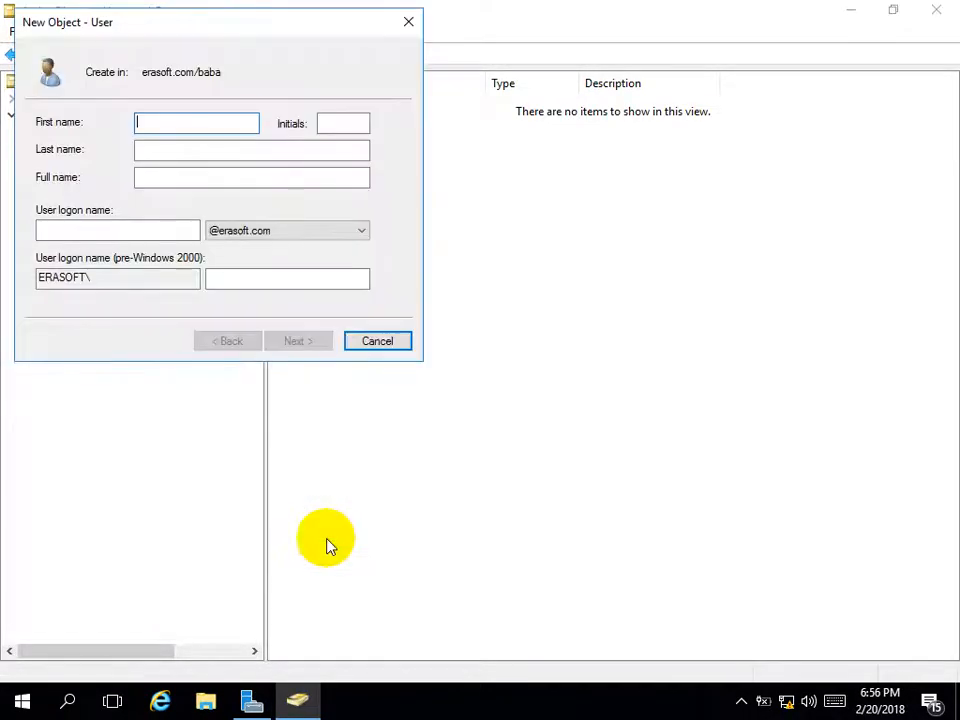
type("baba")
key("Tab")
key("Tab")
key("Tab")
key("Tab")
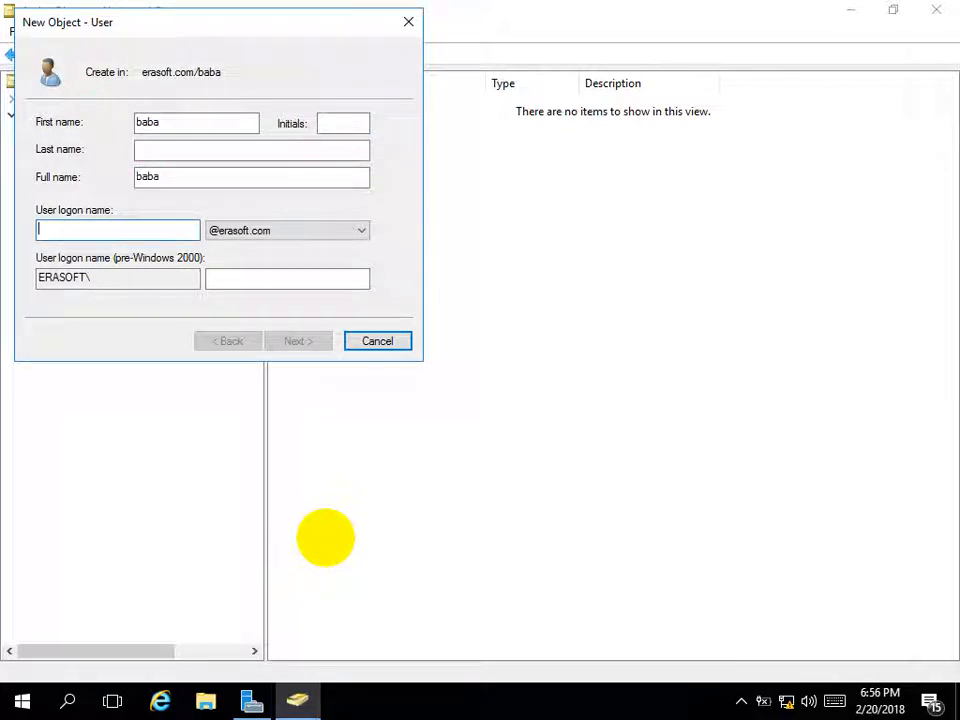
type("baba")
key("Return")
Set and confirm the user's password, make it unchangeable and never-expiring, and finish
type("ab")
key("BackSpace")
key("BackSpace")
type("abc1234")
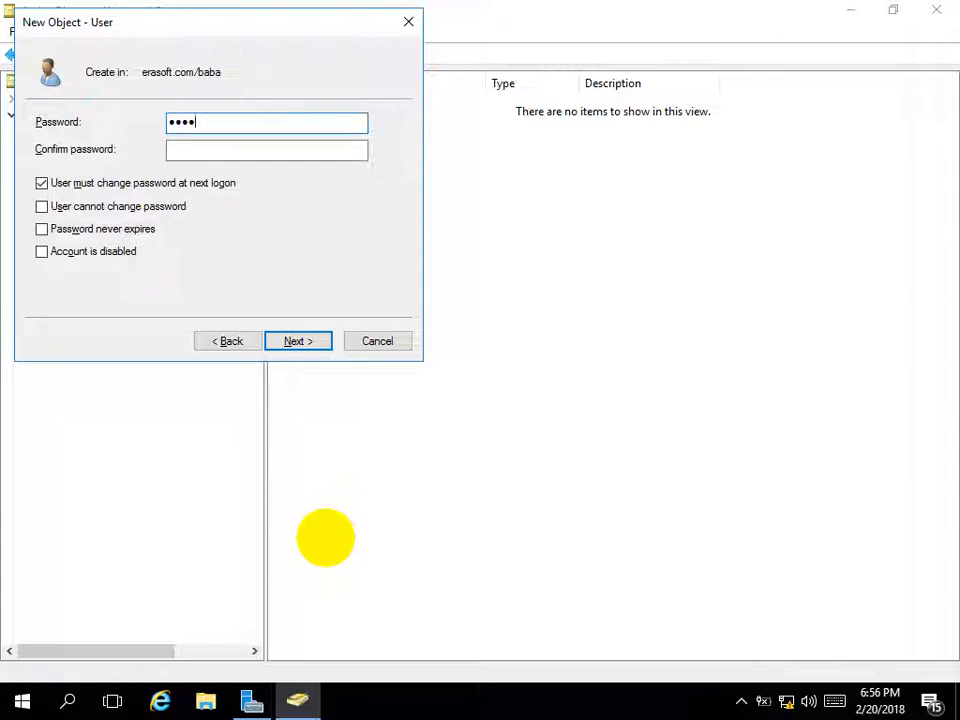
key("Tab")
type("abc1")
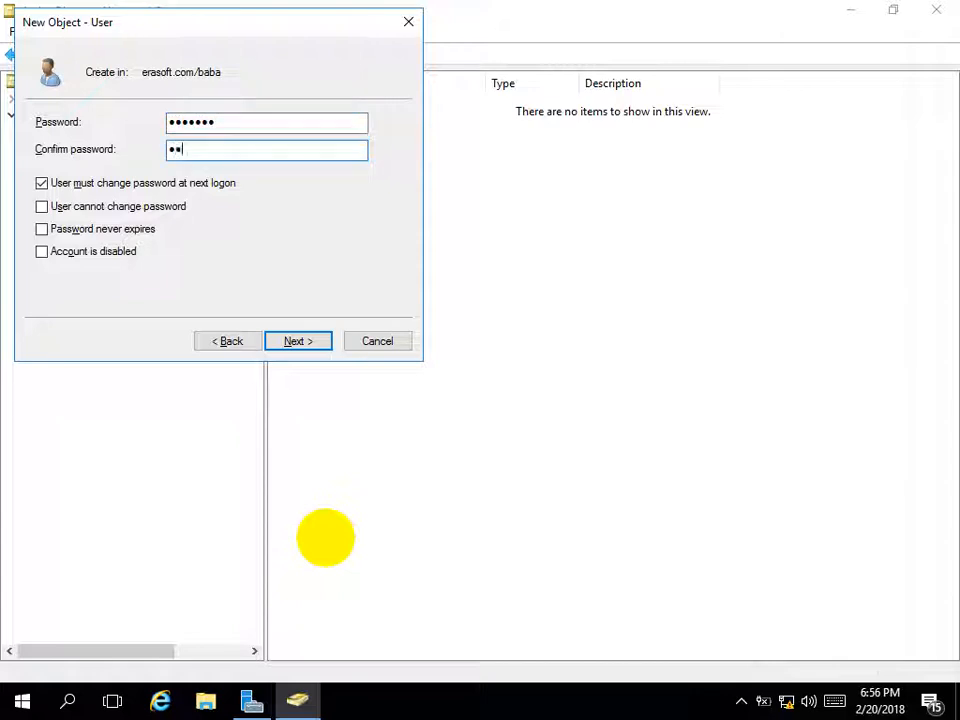
type("234")
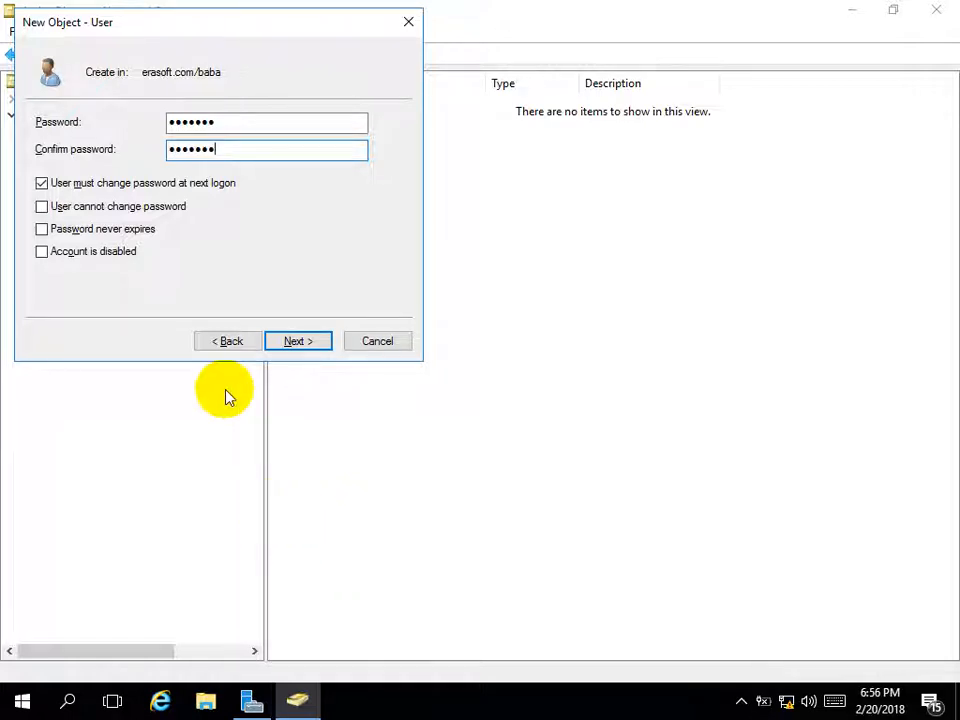
left_click(110, 186)
left_click(106, 208)
left_click(105, 231)
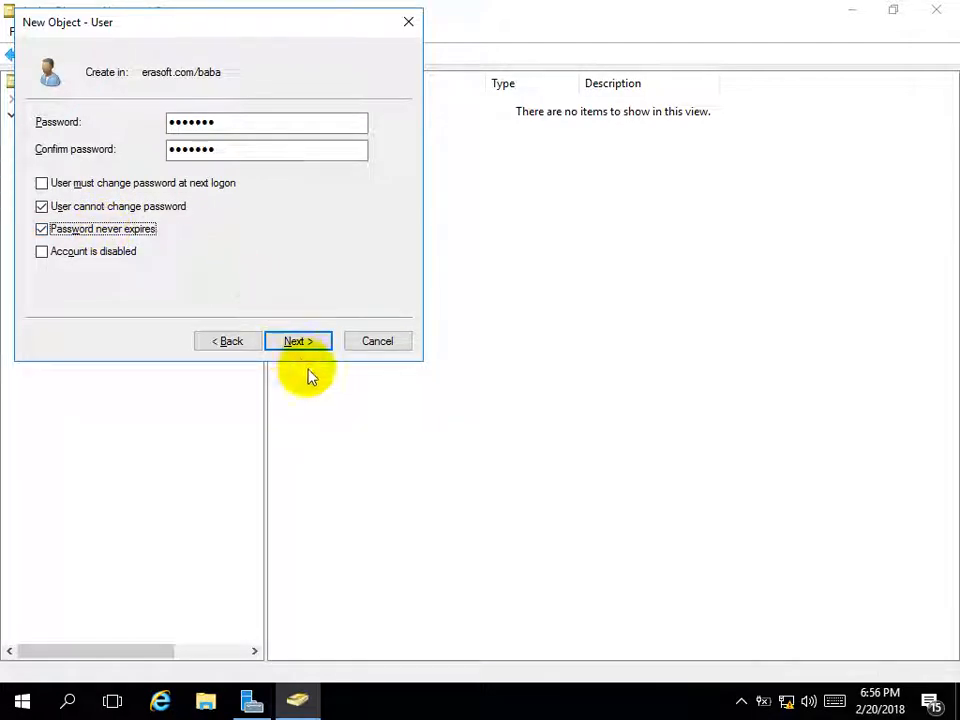
left_click(297, 345)
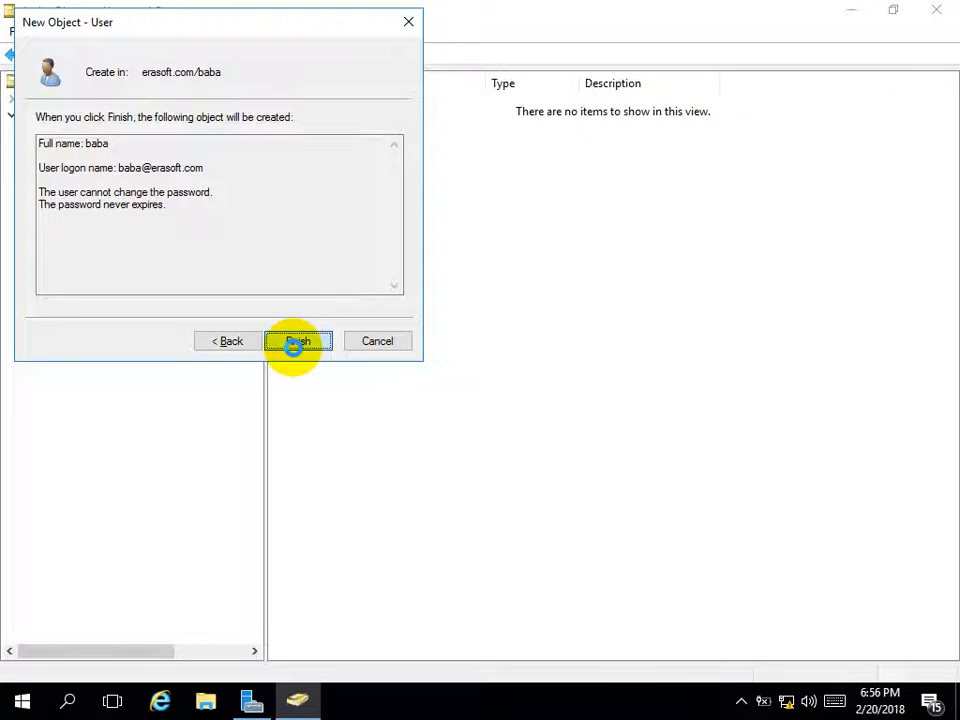
left_click(297, 345)
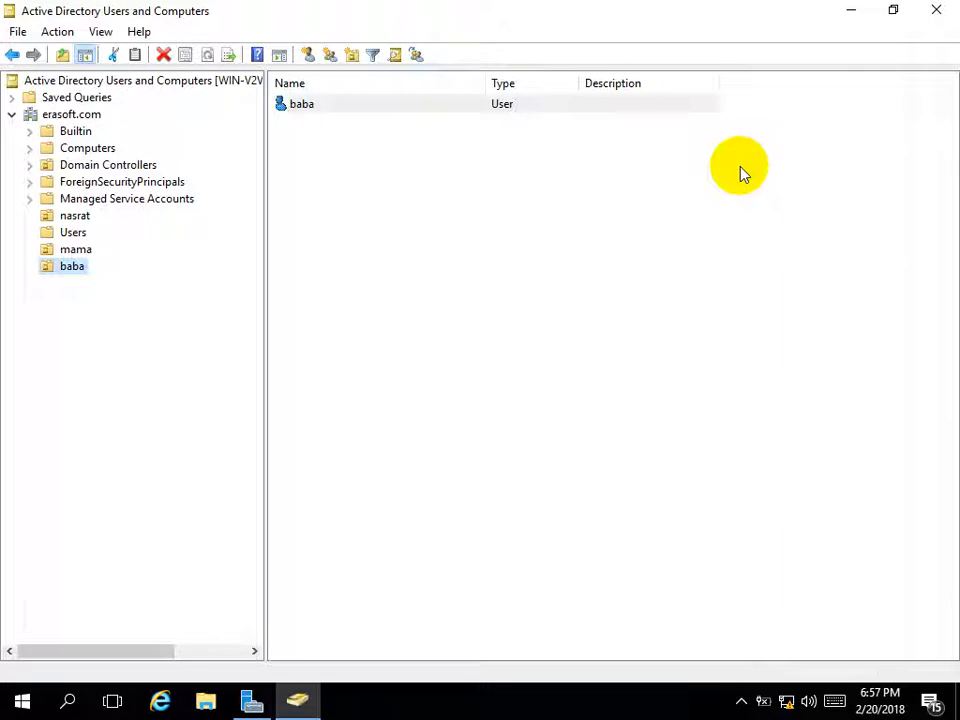
Close ADUC, launch Group Policy Management from Server Manager, and minimize Server Manager
left_click(935, 9)
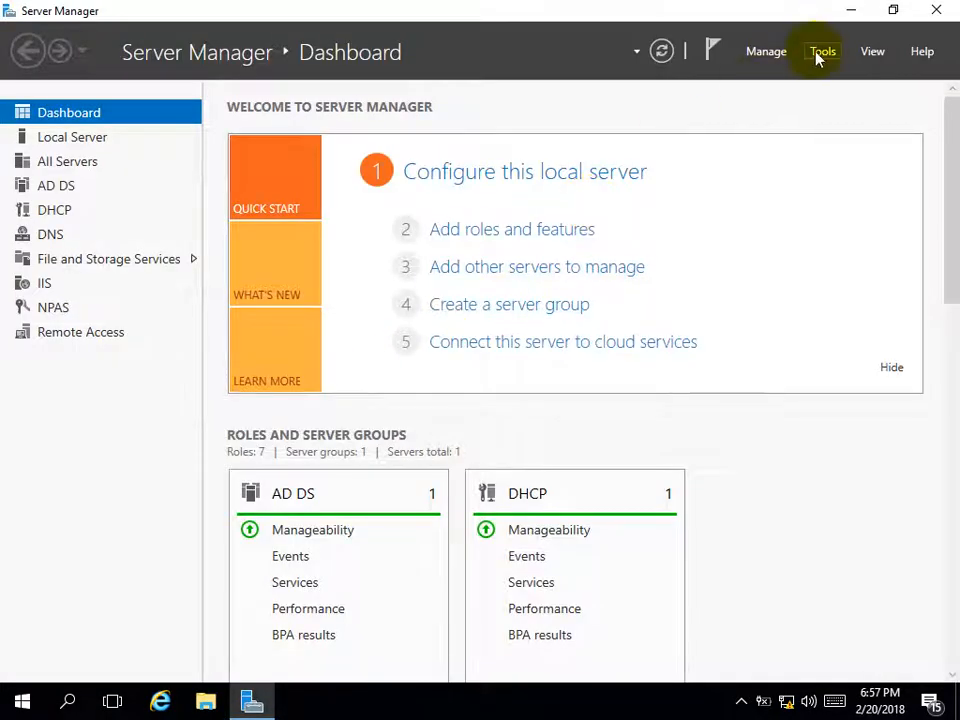
left_click(820, 53)
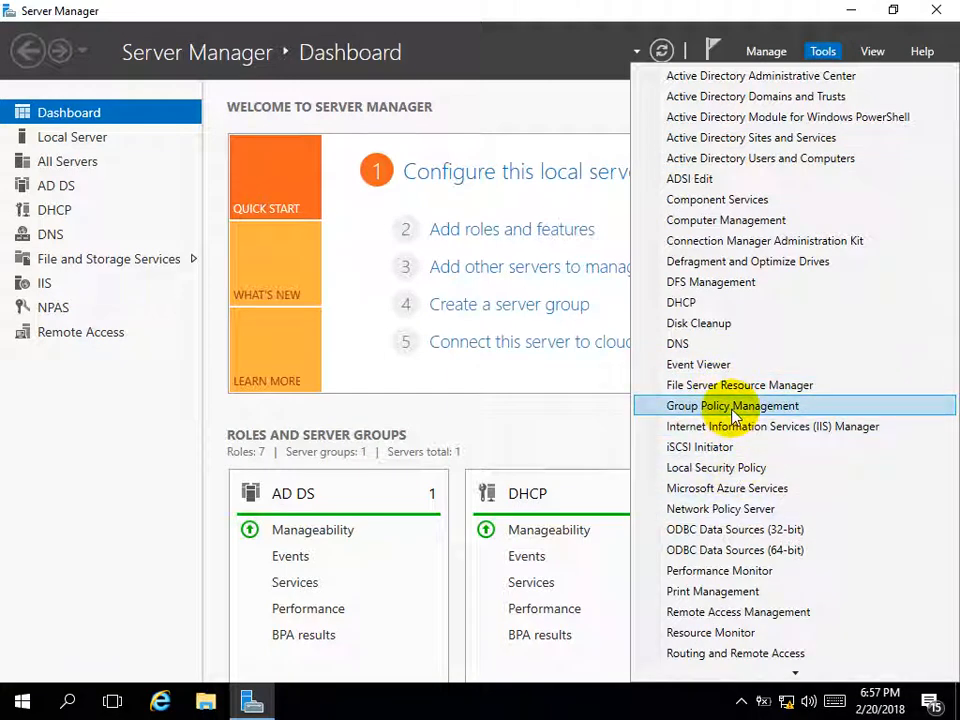
left_click(733, 407)
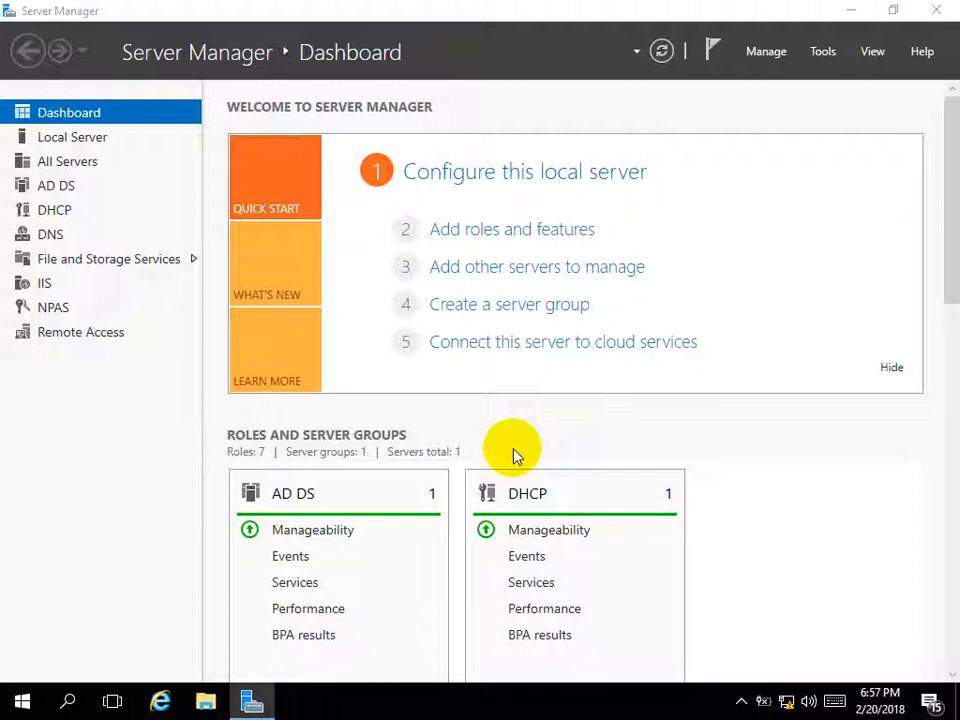
left_click(822, 51)
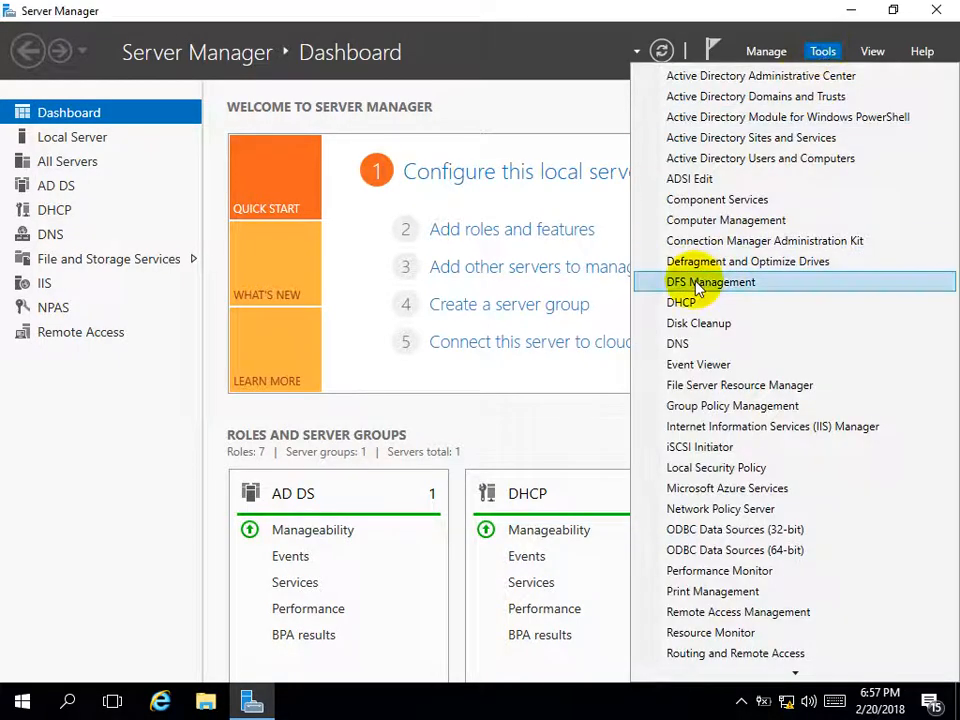
left_click(703, 404)
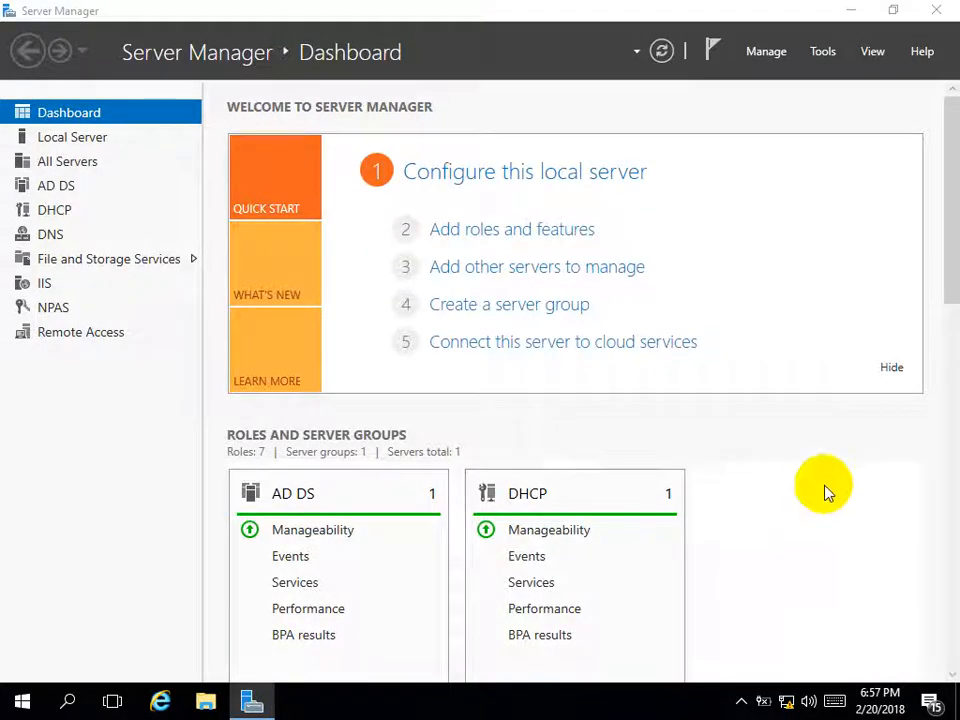
left_click(851, 10)
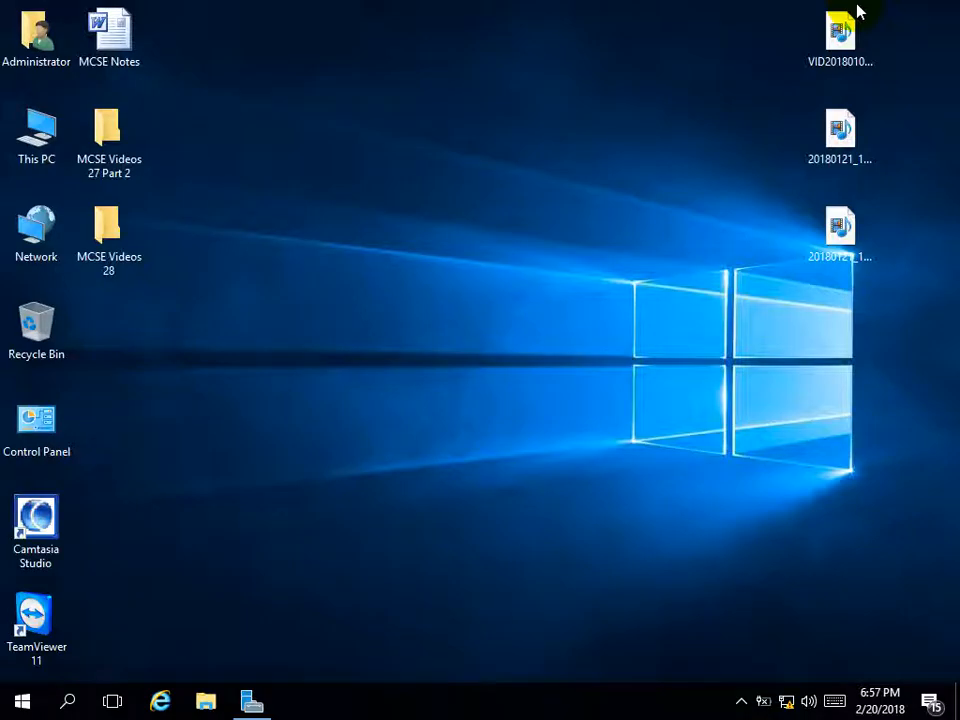
right_click(364, 251)
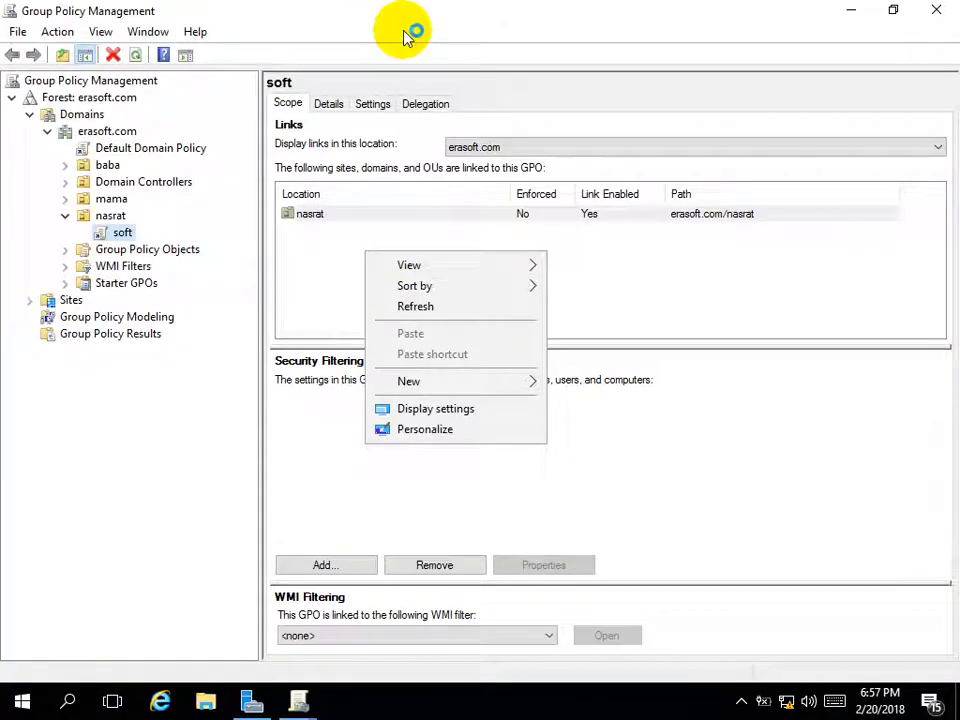
Refresh the desktop, bring Group Policy Management forward, and browse the nasrat, baba and mama OUs
left_click(407, 305)
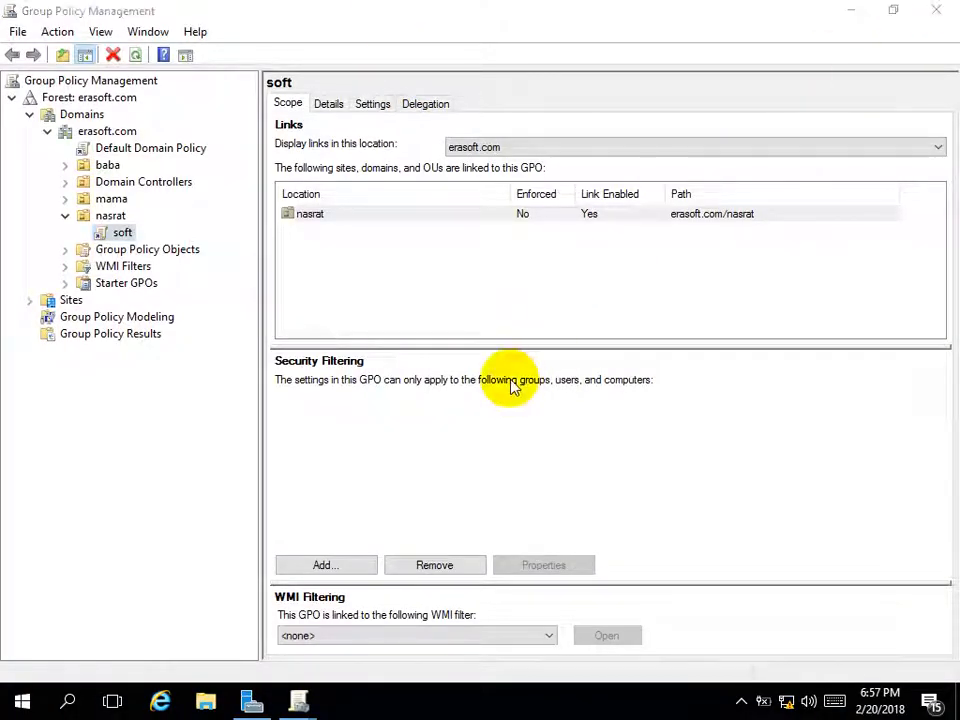
left_click(938, 12)
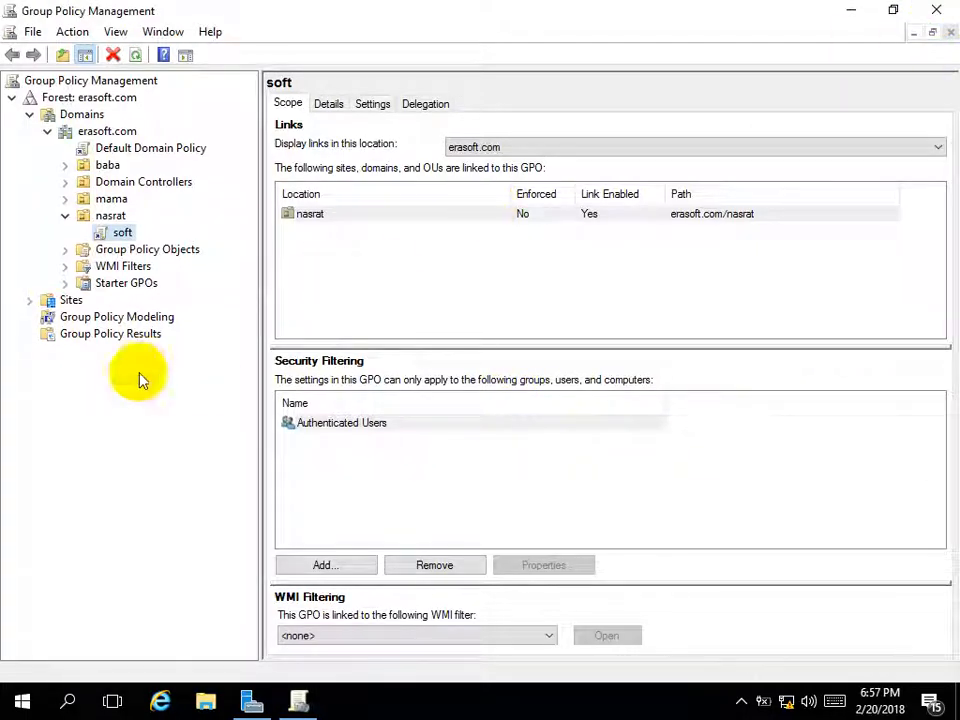
left_click(64, 216)
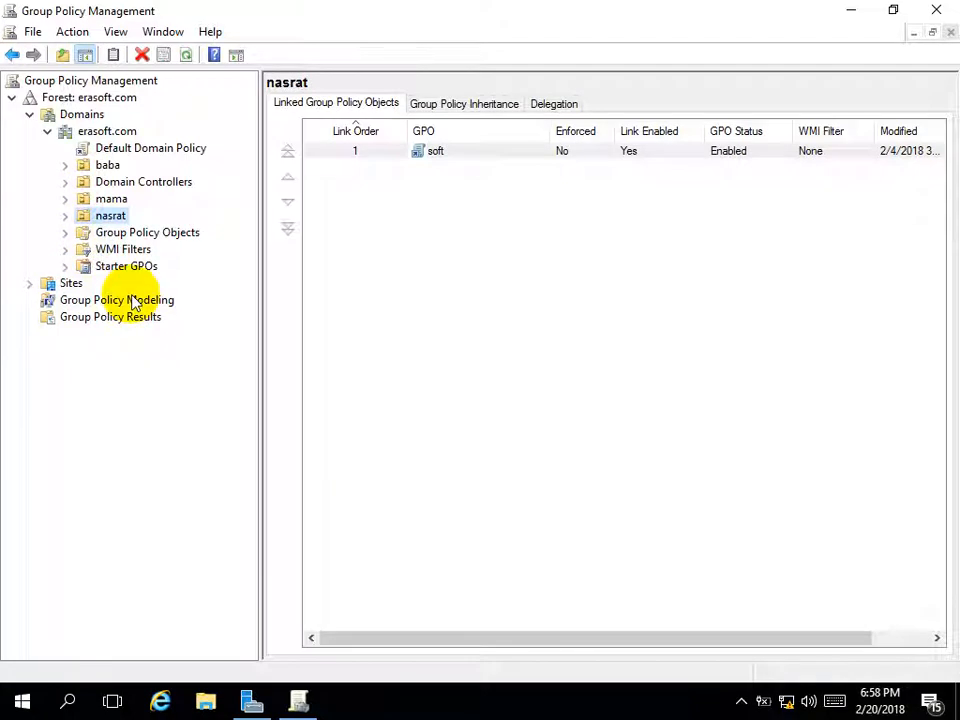
left_click(104, 167)
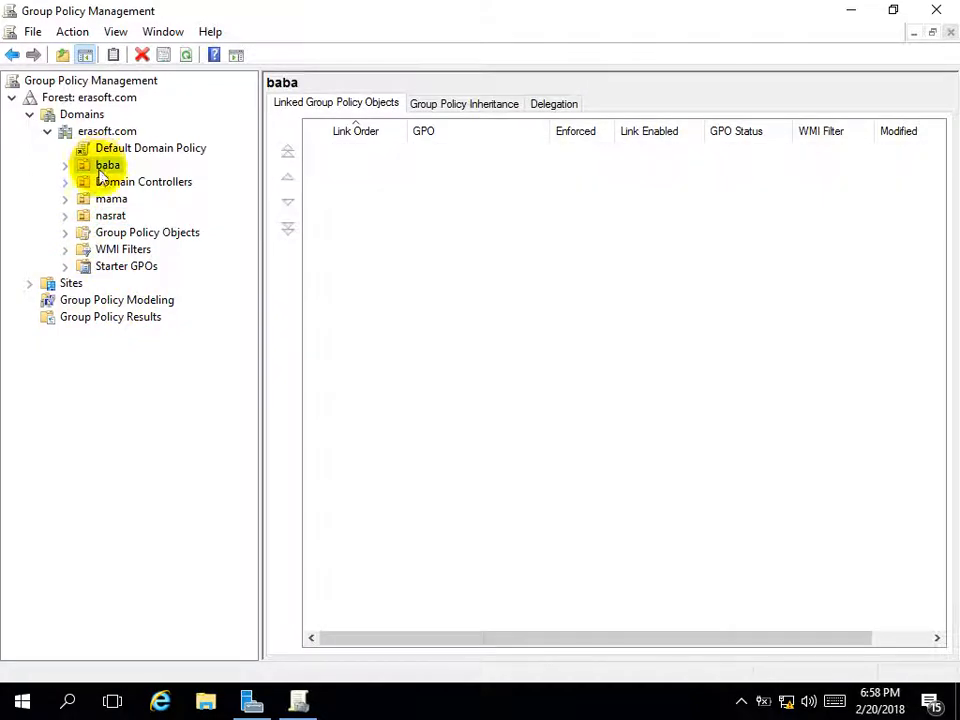
left_click(111, 200)
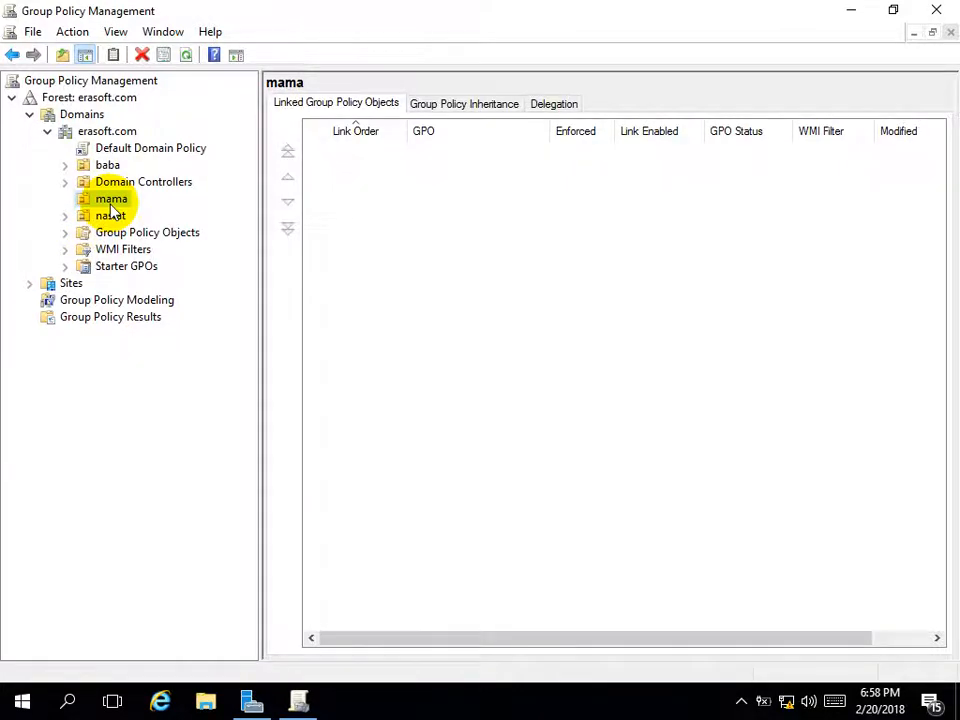
Create a GPO named 'i dot' linked to the mama OU and select its link
right_click(111, 204)
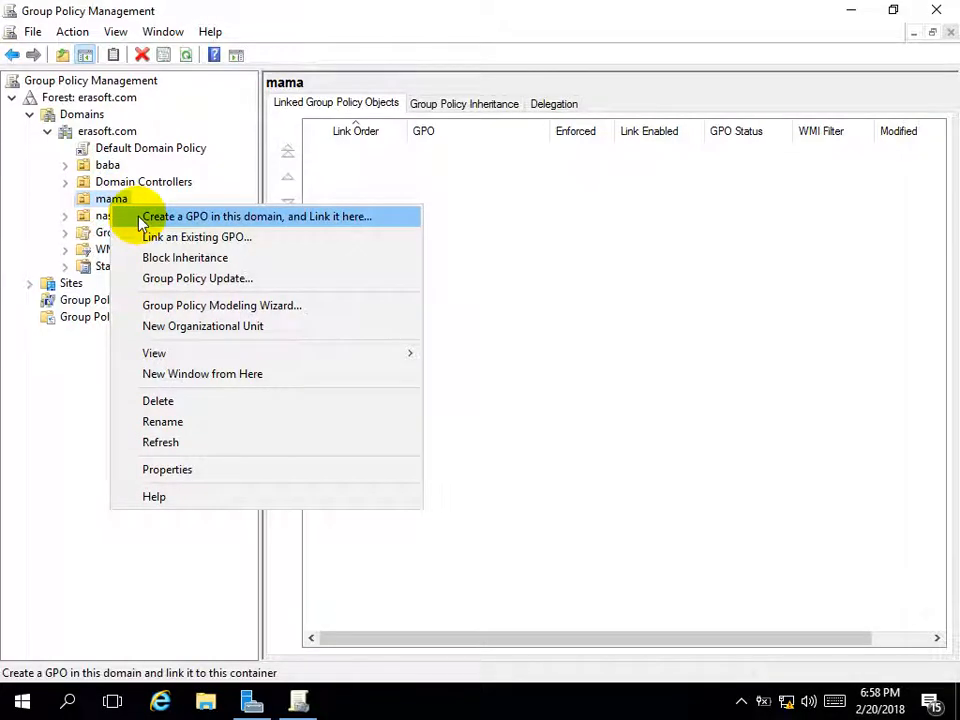
left_click(140, 222)
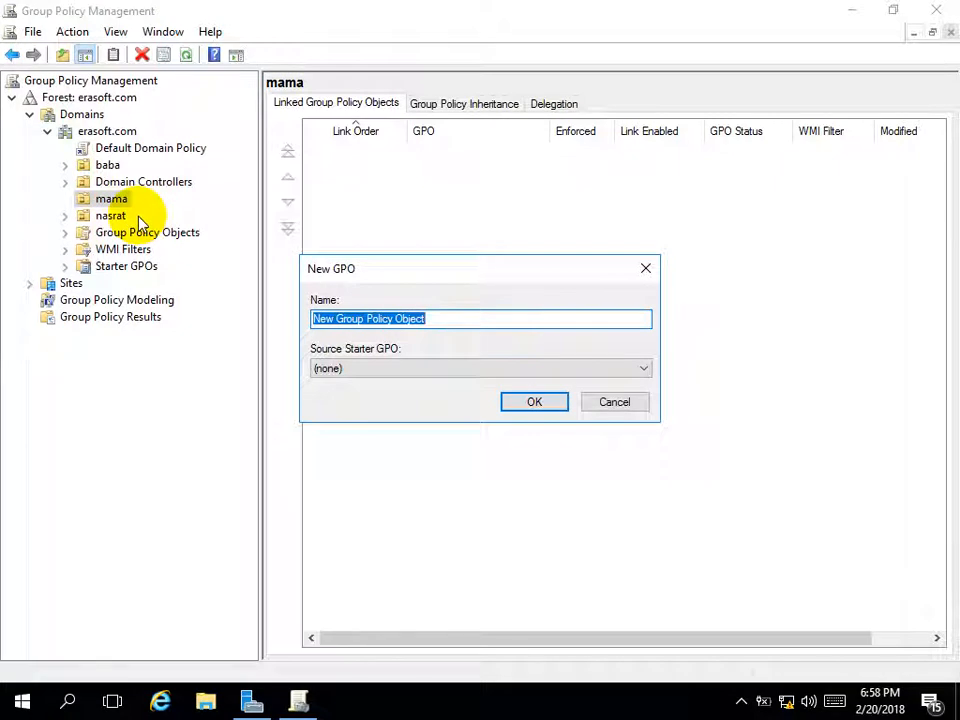
type("i")
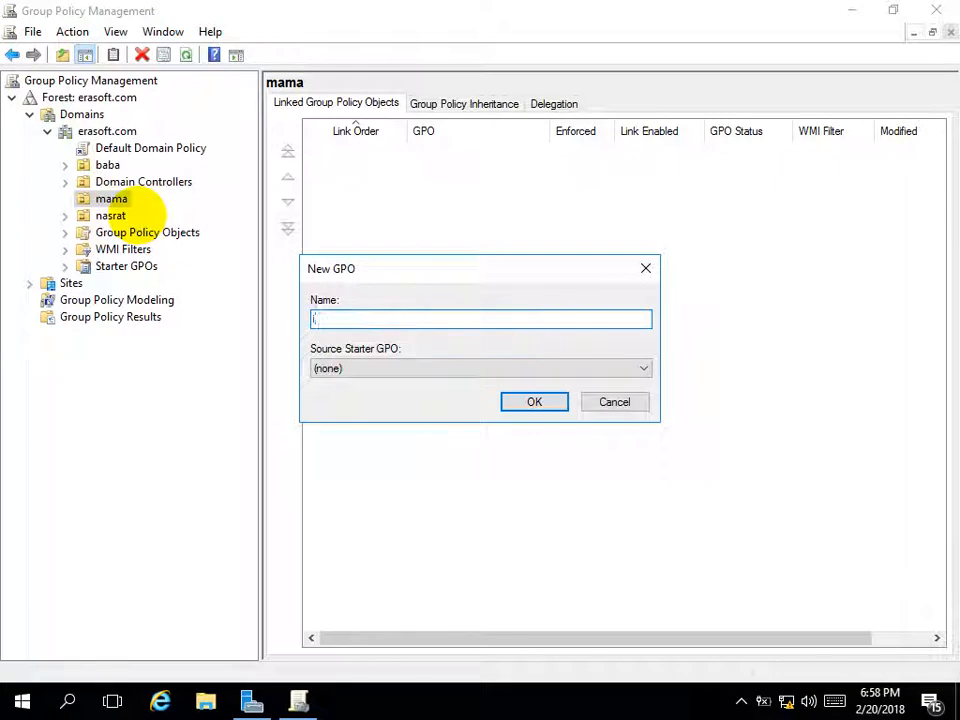
type(" dom")
key("BackSpace")
type("t")
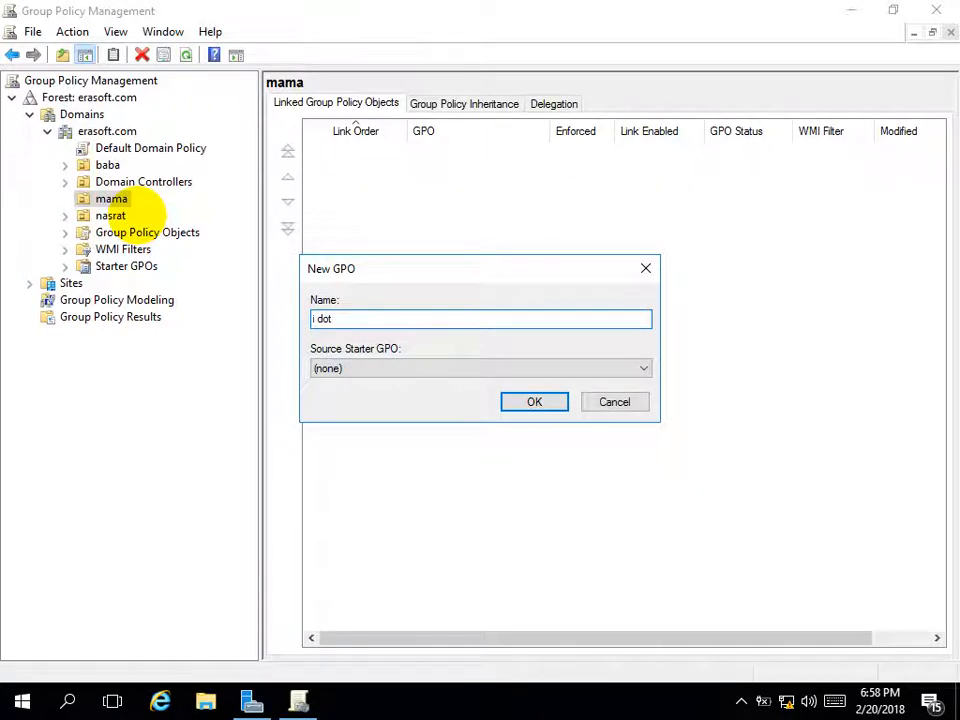
left_click(514, 404)
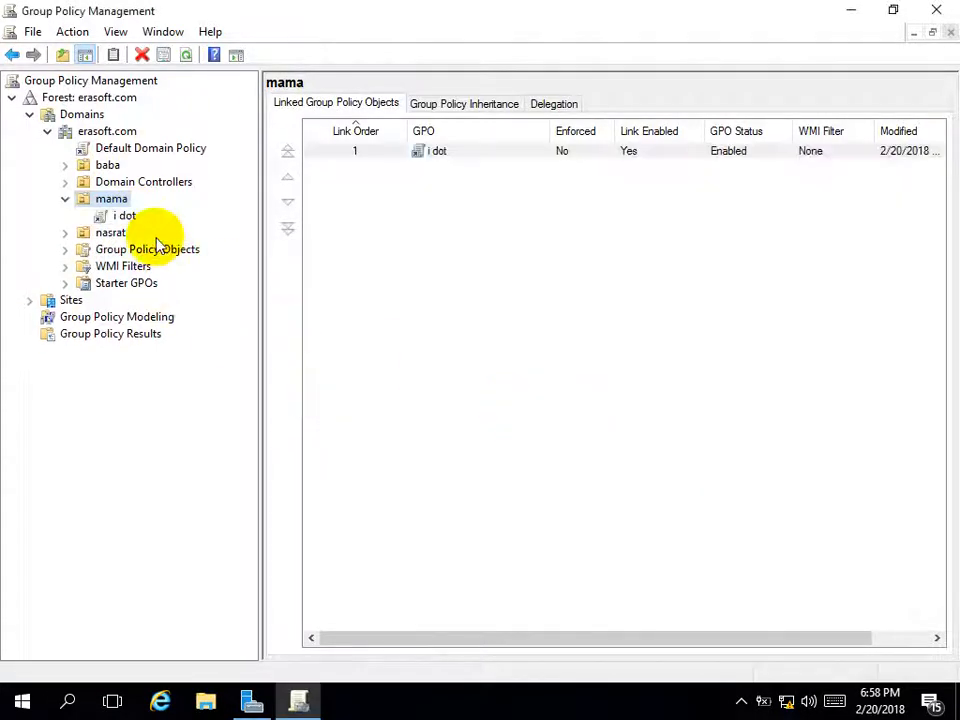
left_click(116, 218)
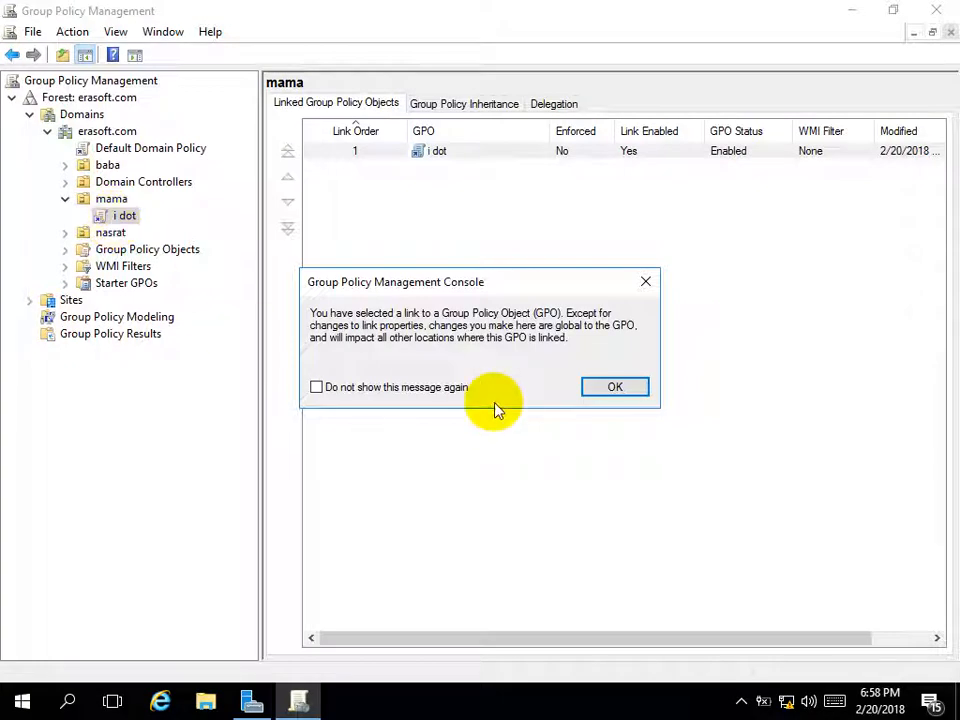
left_click(592, 392)
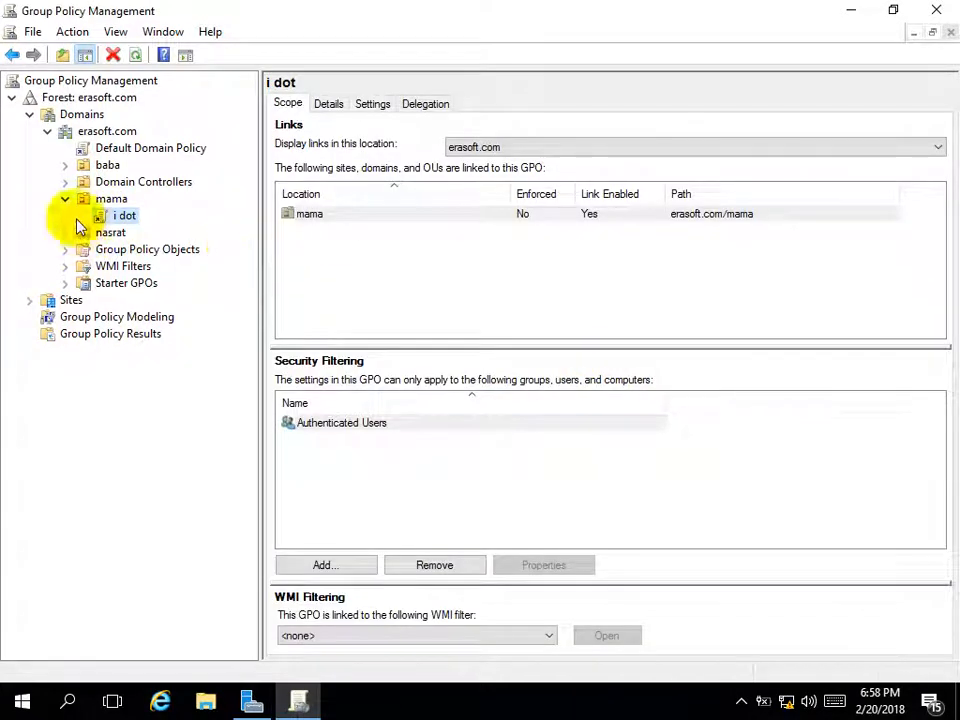
Open the i dot GPO in the editor, maximized with a wider tree pane
right_click(120, 218)
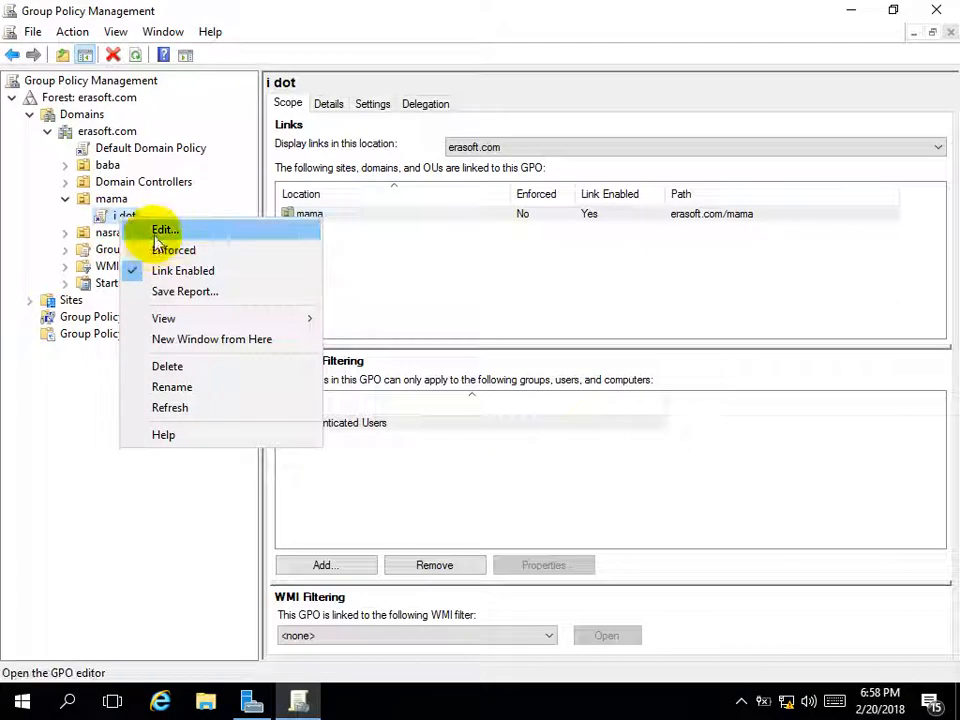
left_click(148, 232)
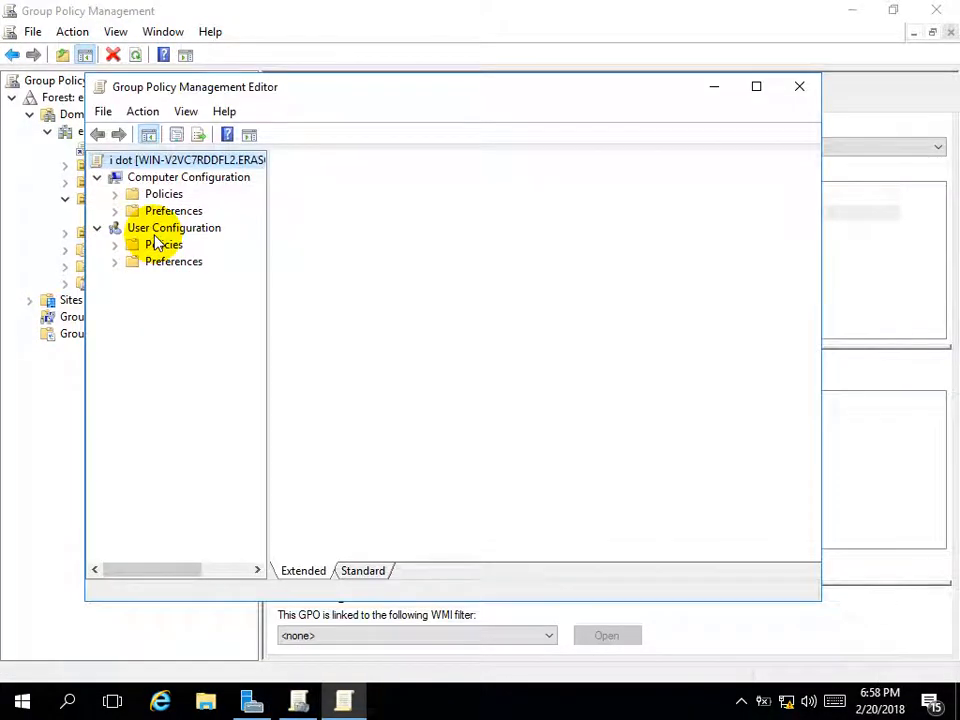
left_click(756, 88)
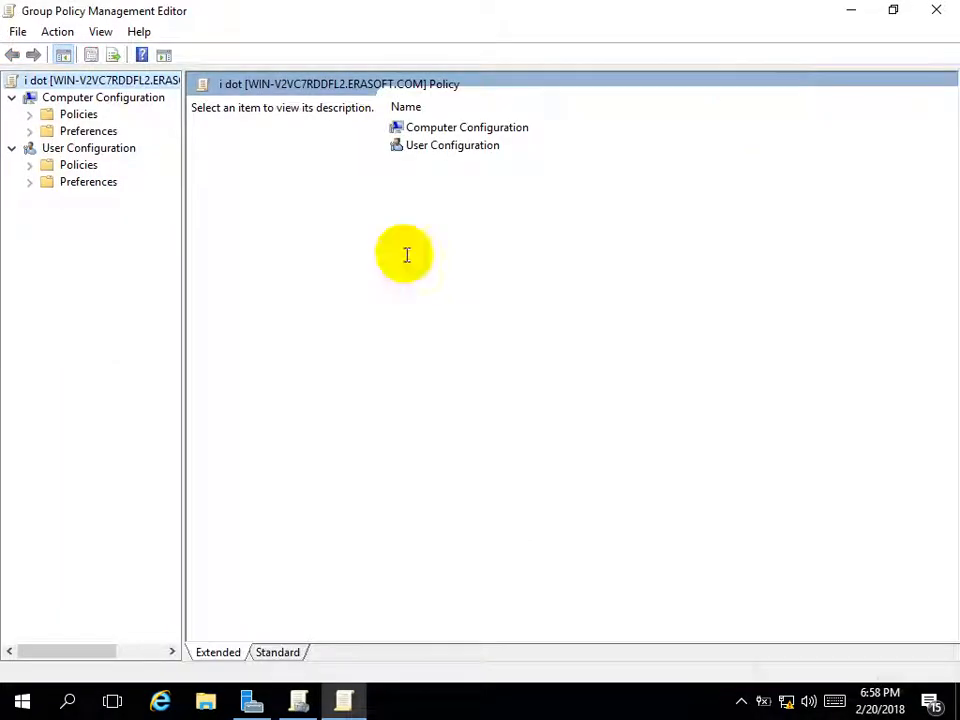
left_click_drag(181, 324, 238, 324)
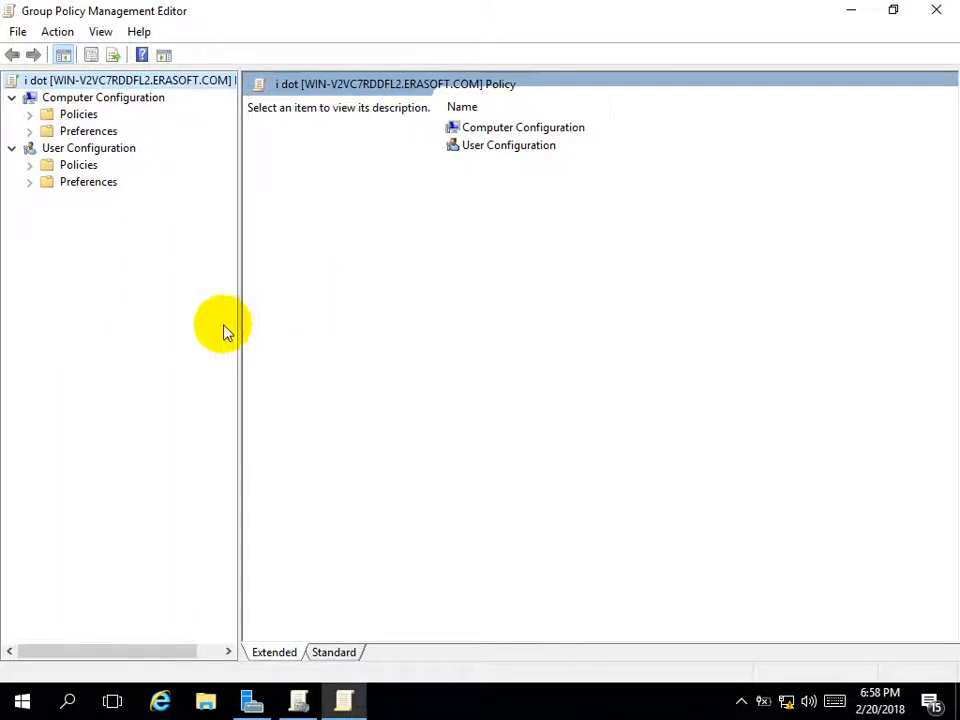
Navigate to User Administrative Templates > Control Panel in Standard view and select Hide specified Control Panel items
double_click(72, 166)
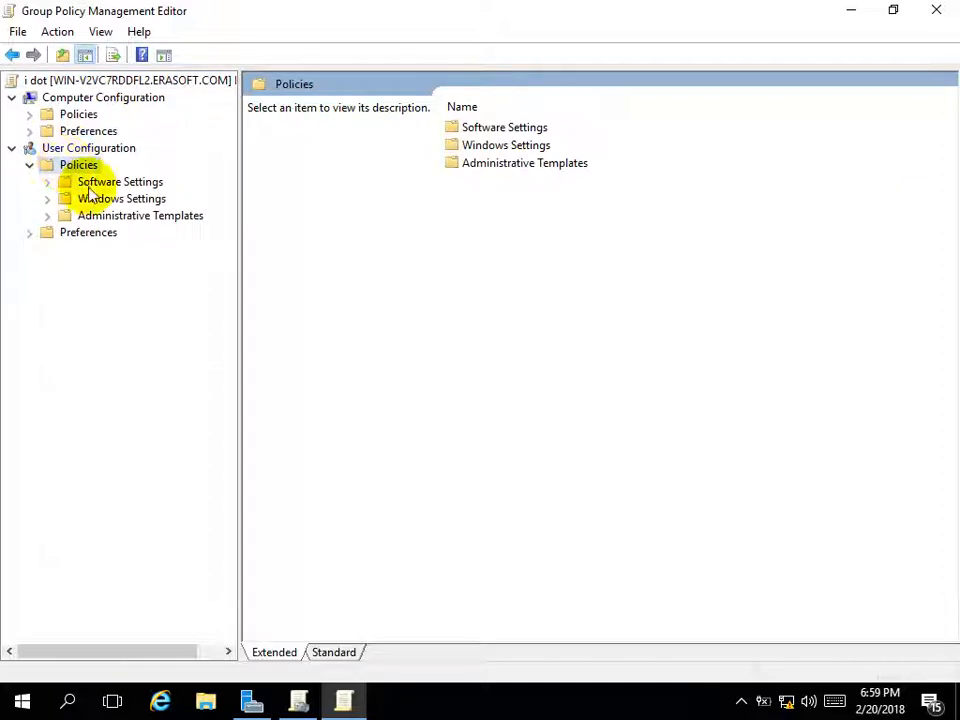
double_click(100, 216)
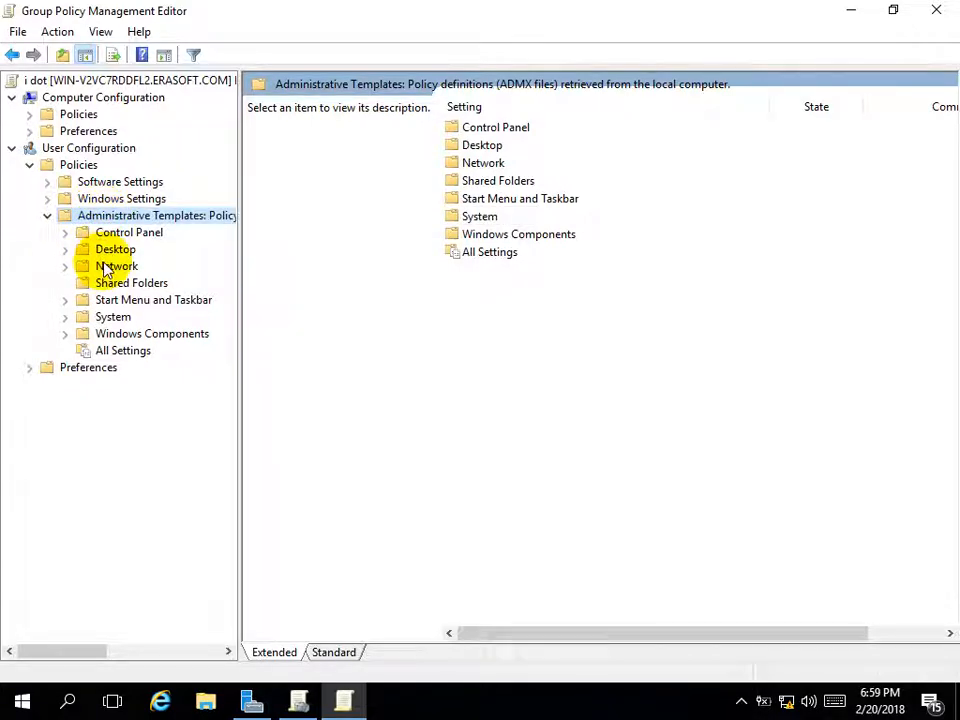
double_click(124, 236)
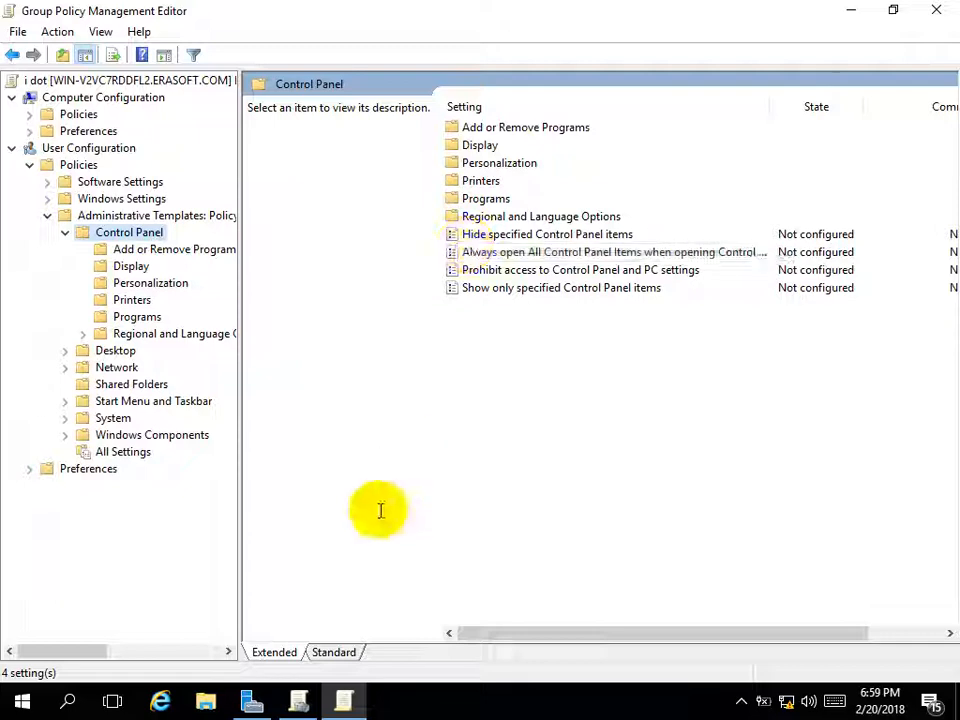
left_click(325, 655)
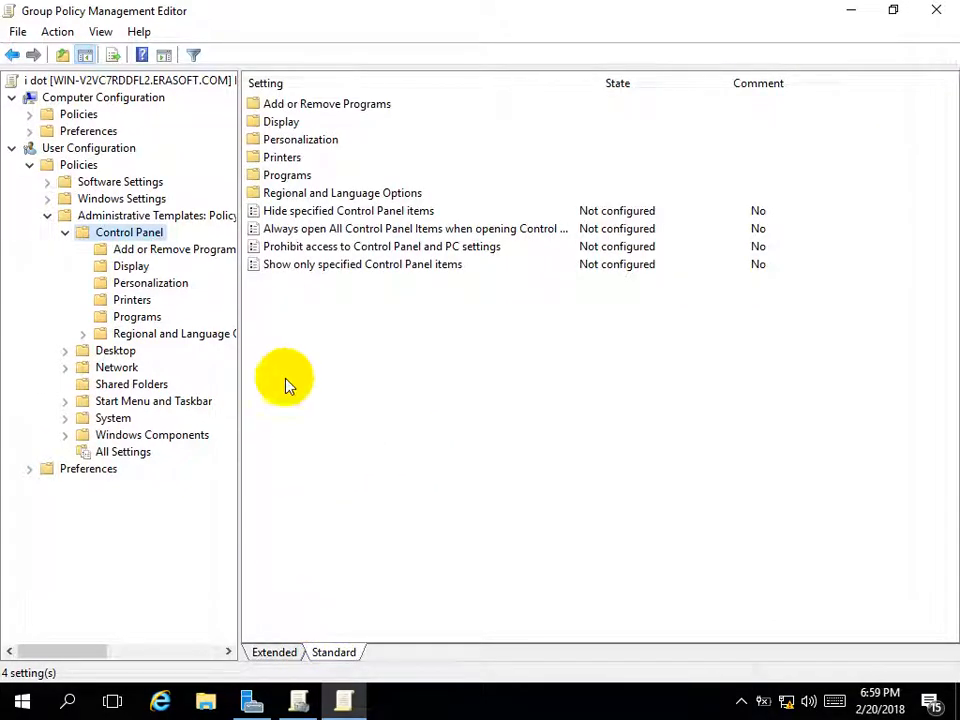
left_click(355, 210)
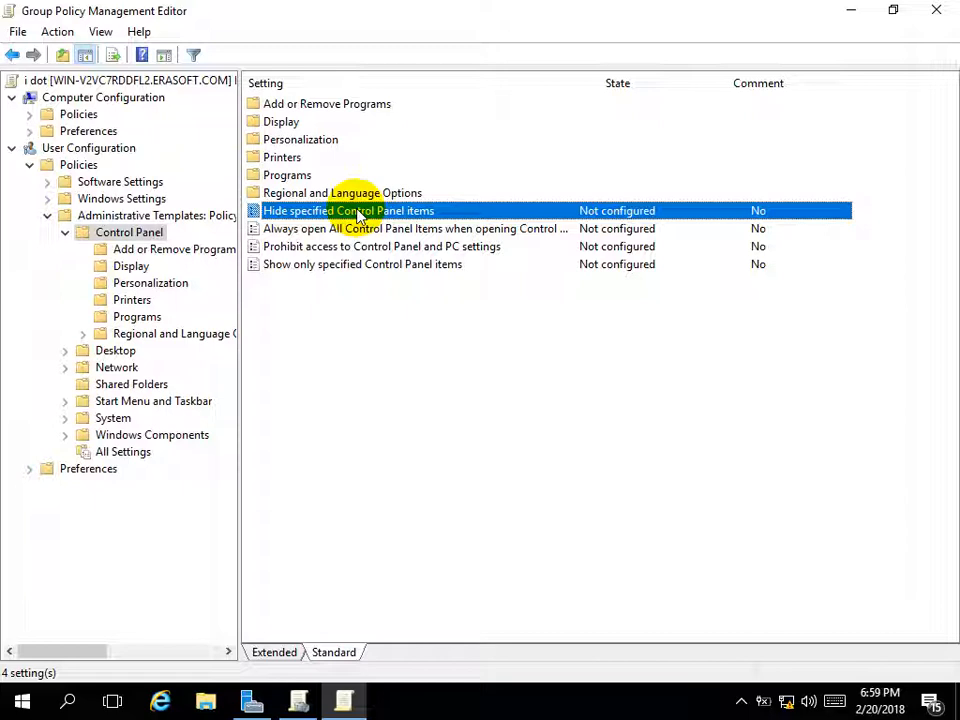
double_click(356, 211)
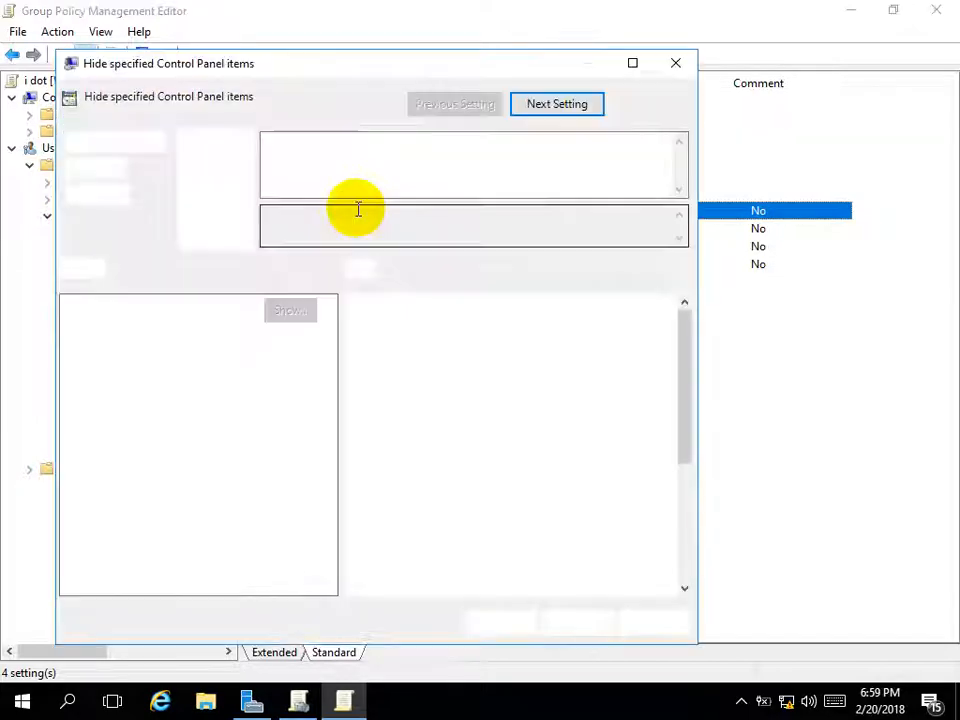
left_click(112, 167)
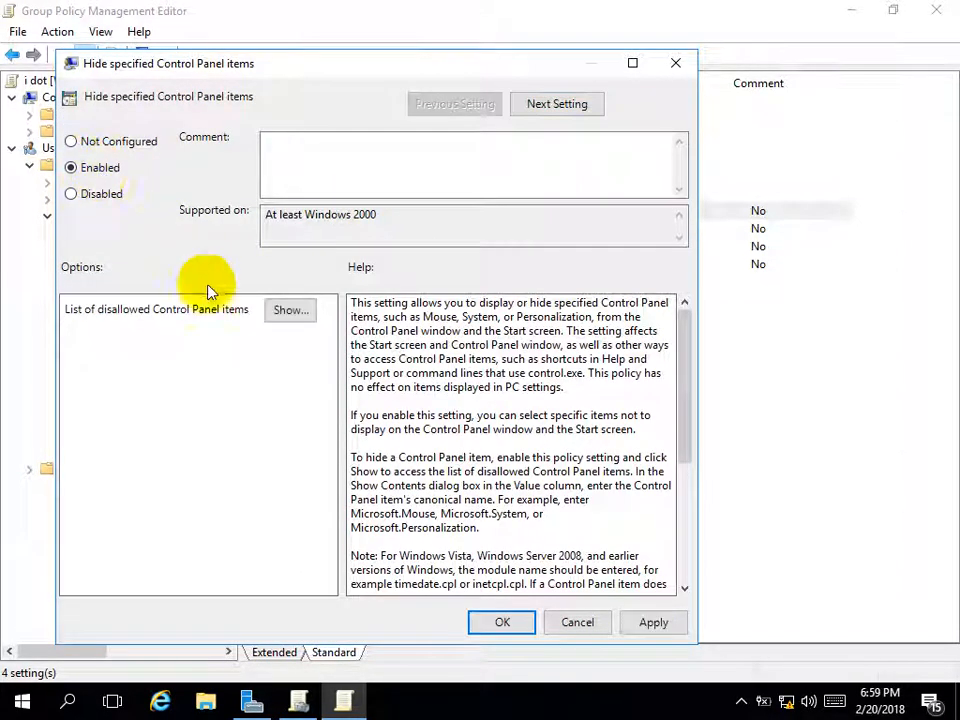
left_click(280, 311)
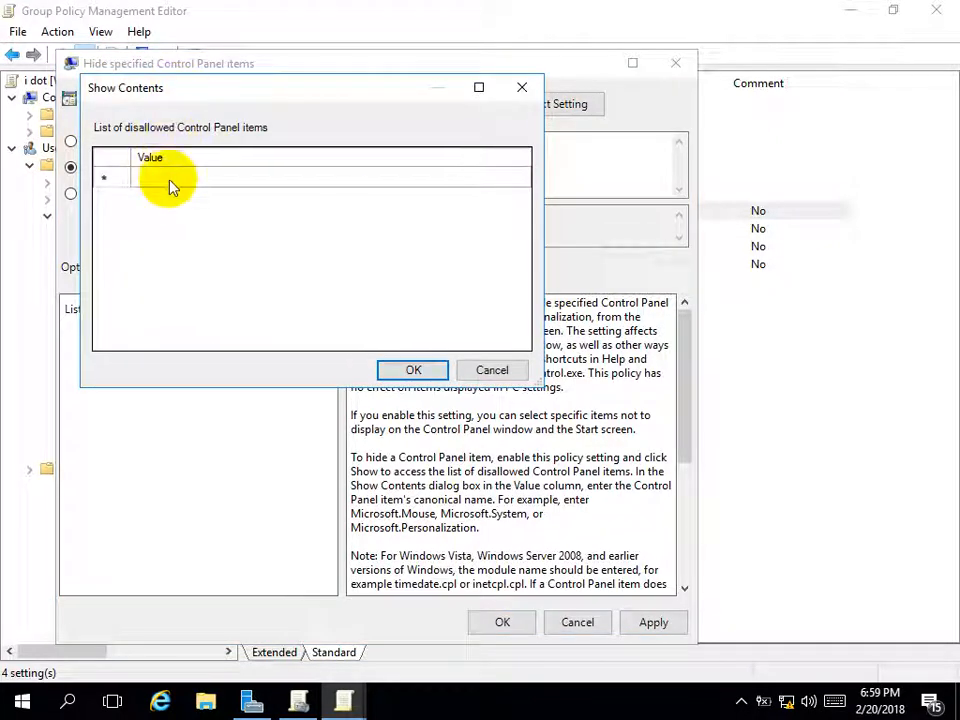
left_click(170, 180)
left_click(170, 180)
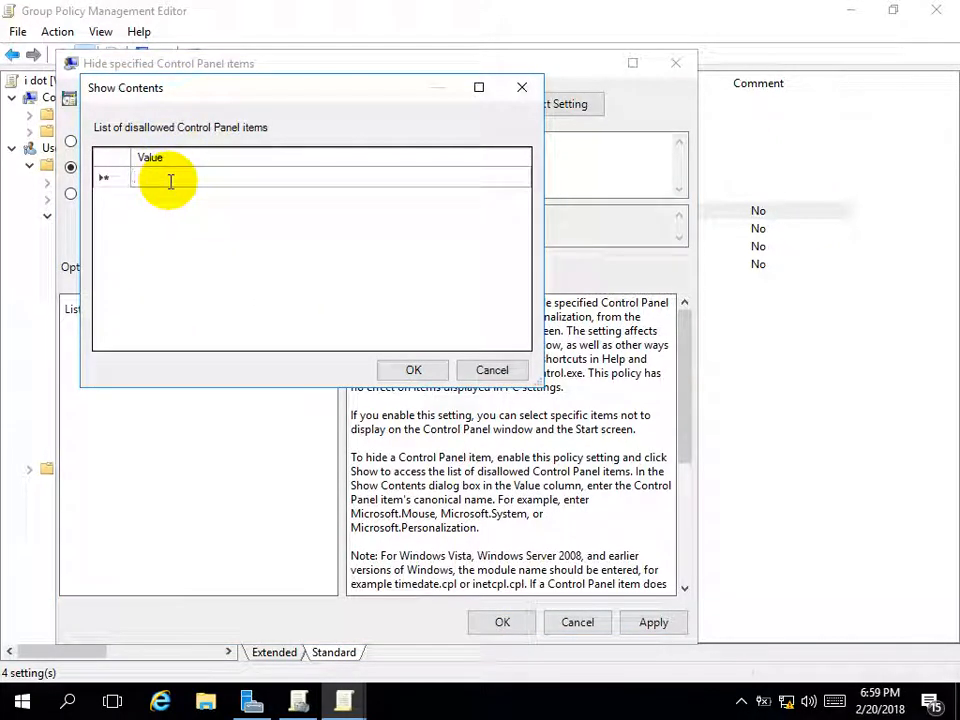
type("Mouse")
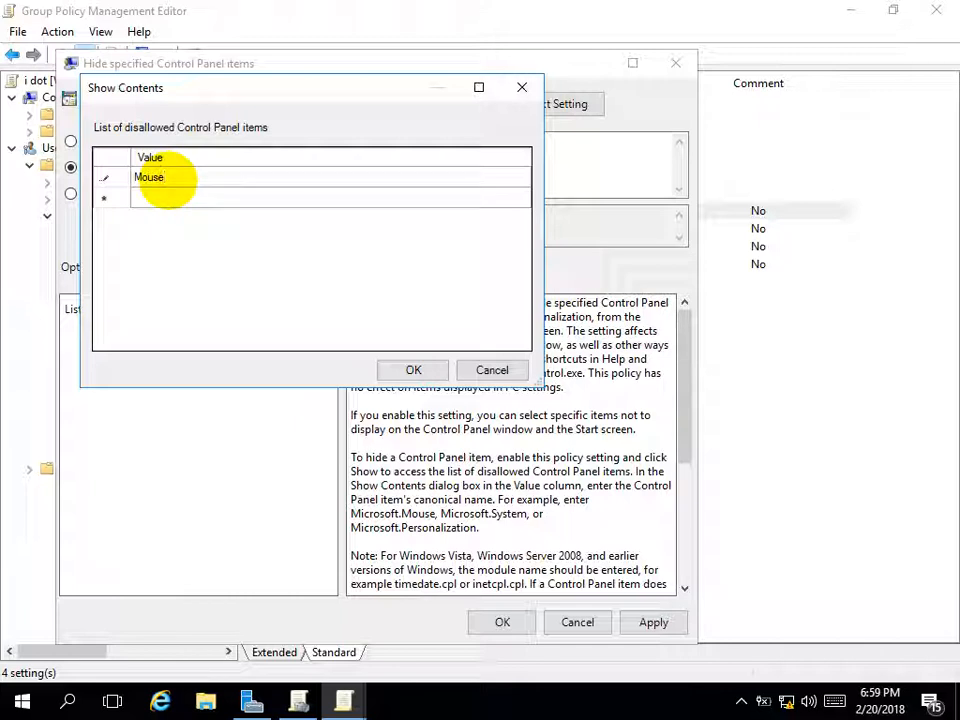
left_click(170, 204)
left_click(170, 198)
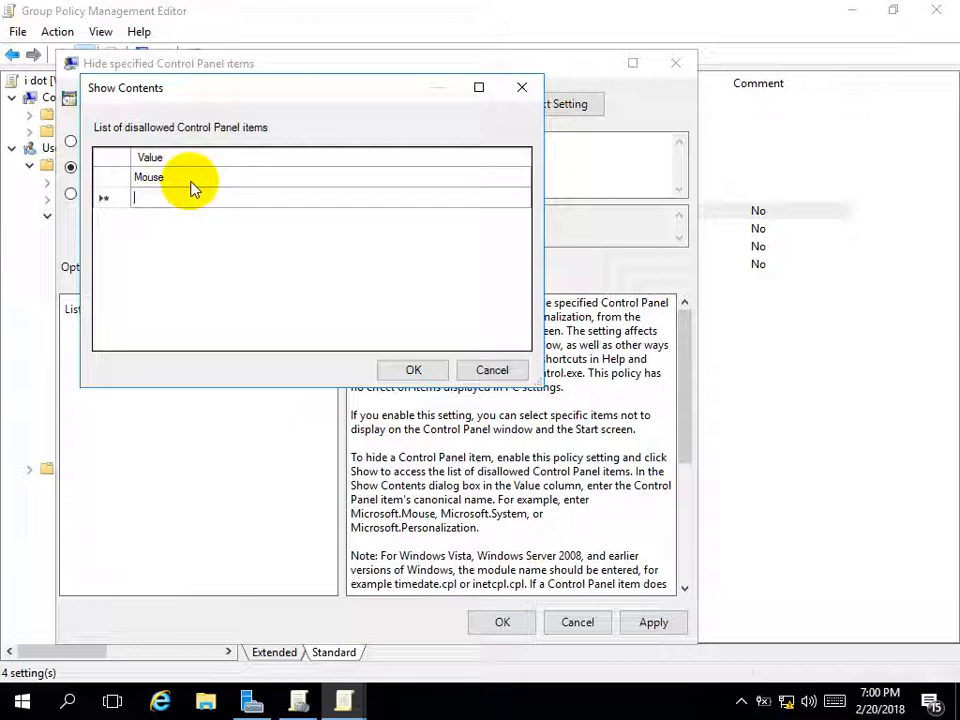
left_click(478, 376)
left_click(580, 622)
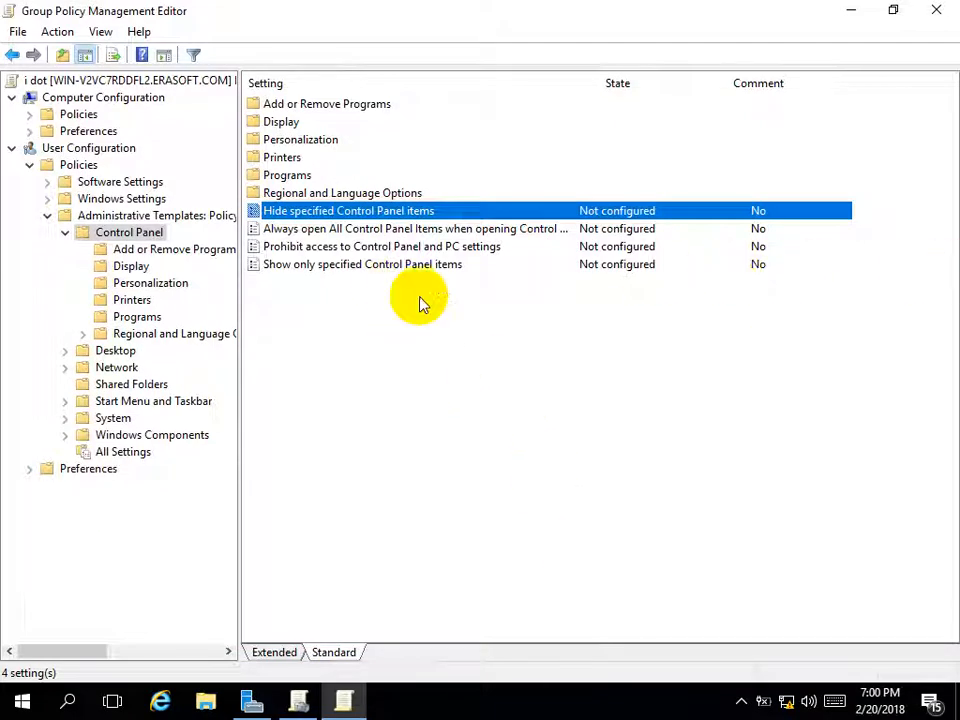
Enable Show only specified Control Panel items with Mouse as the single allowed item
double_click(310, 266)
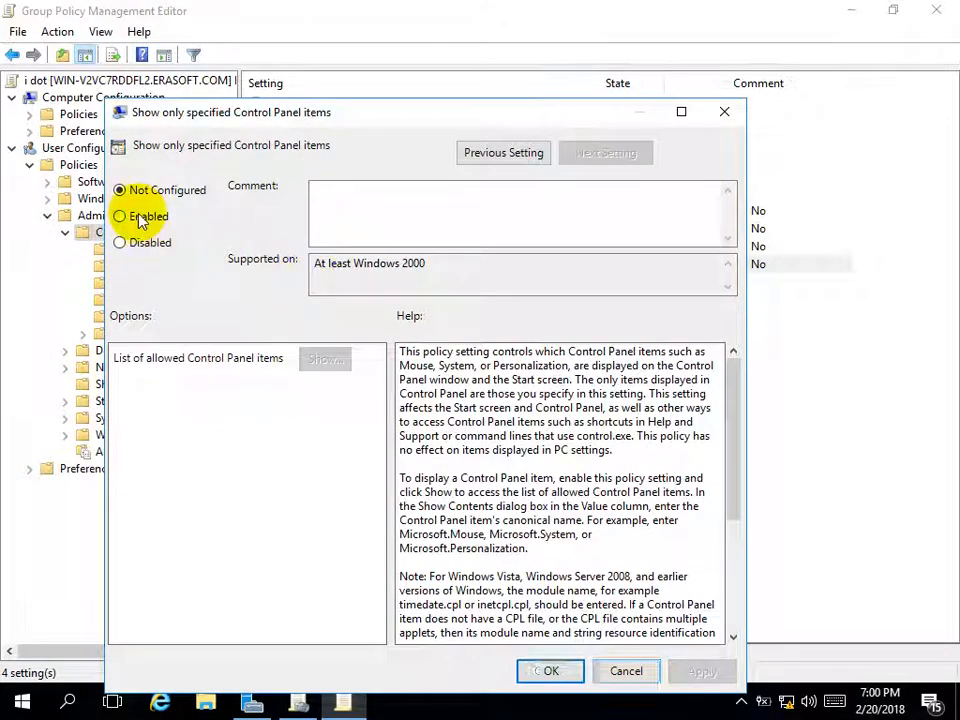
left_click(141, 218)
left_click(320, 359)
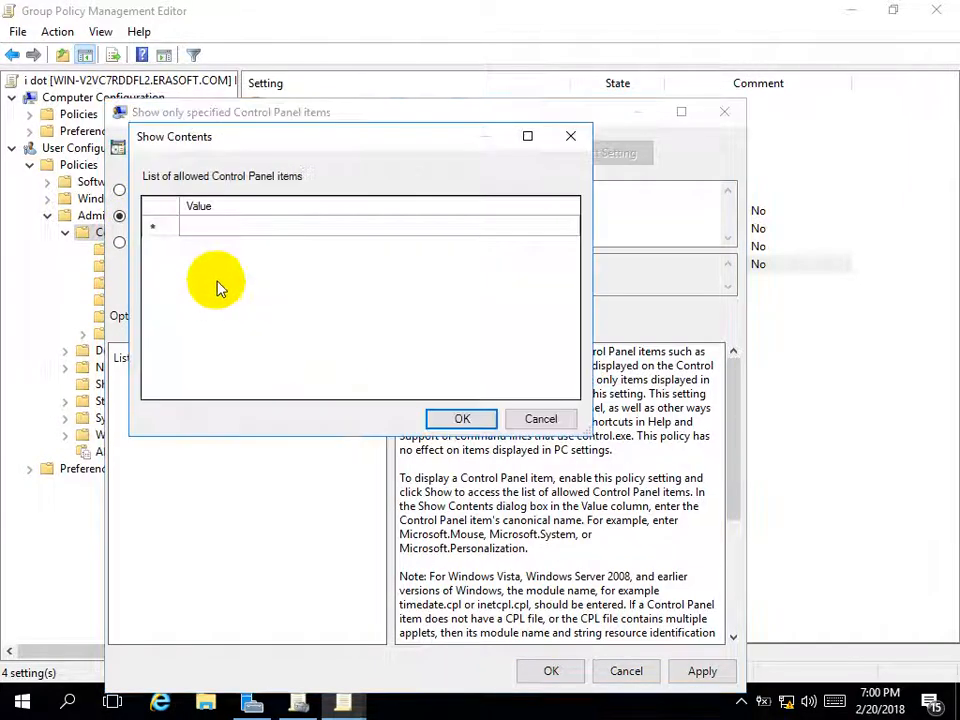
left_click(222, 228)
left_click(222, 228)
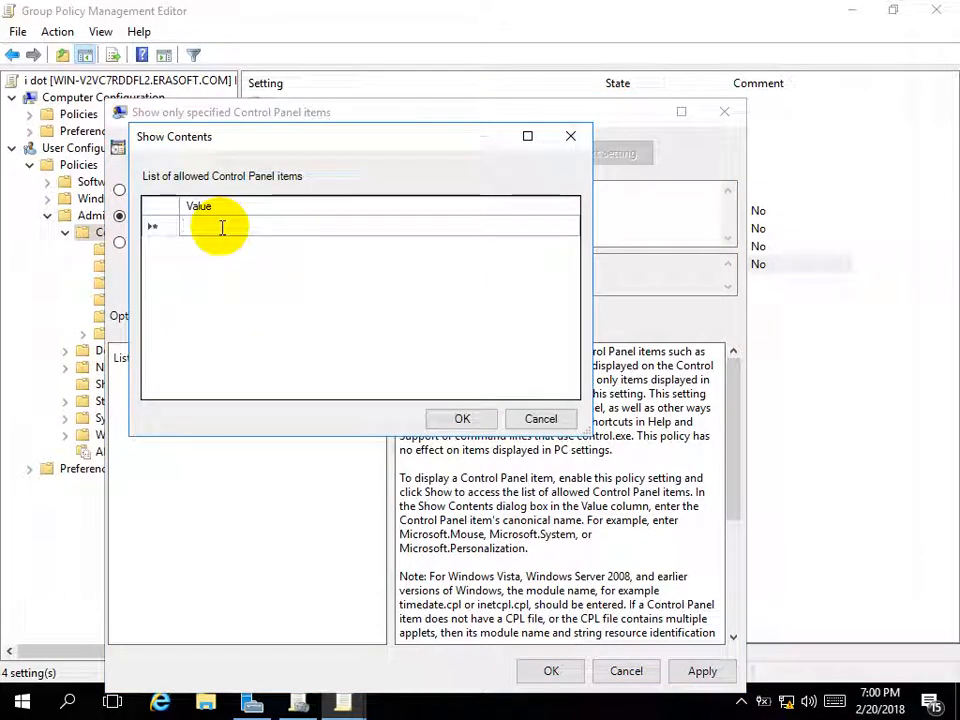
type("m")
key("BackSpace")
type("Mouse")
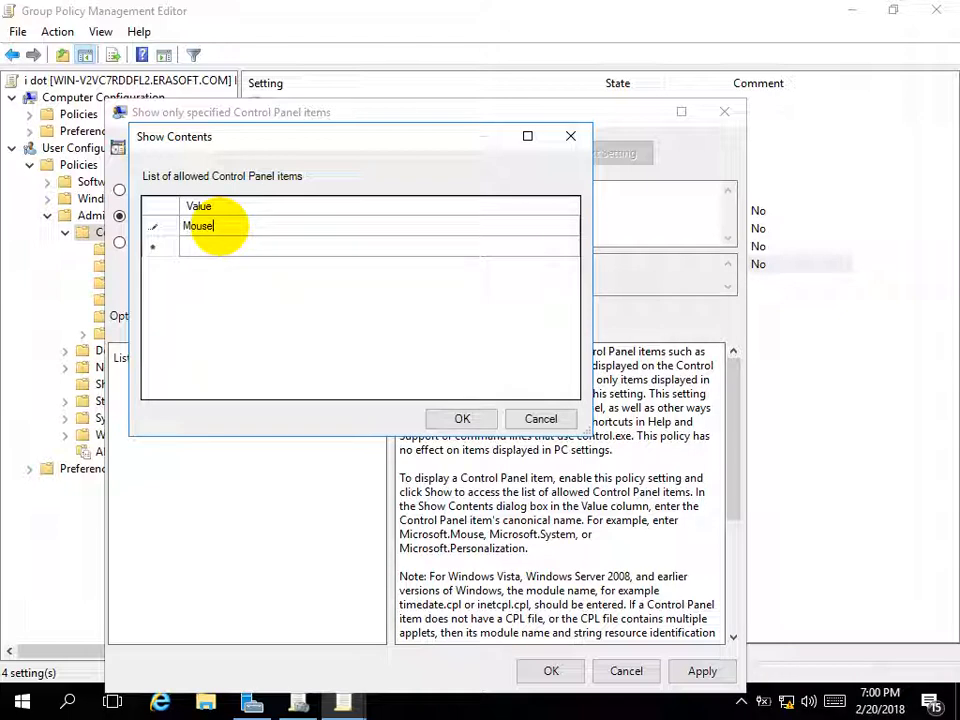
left_click(464, 421)
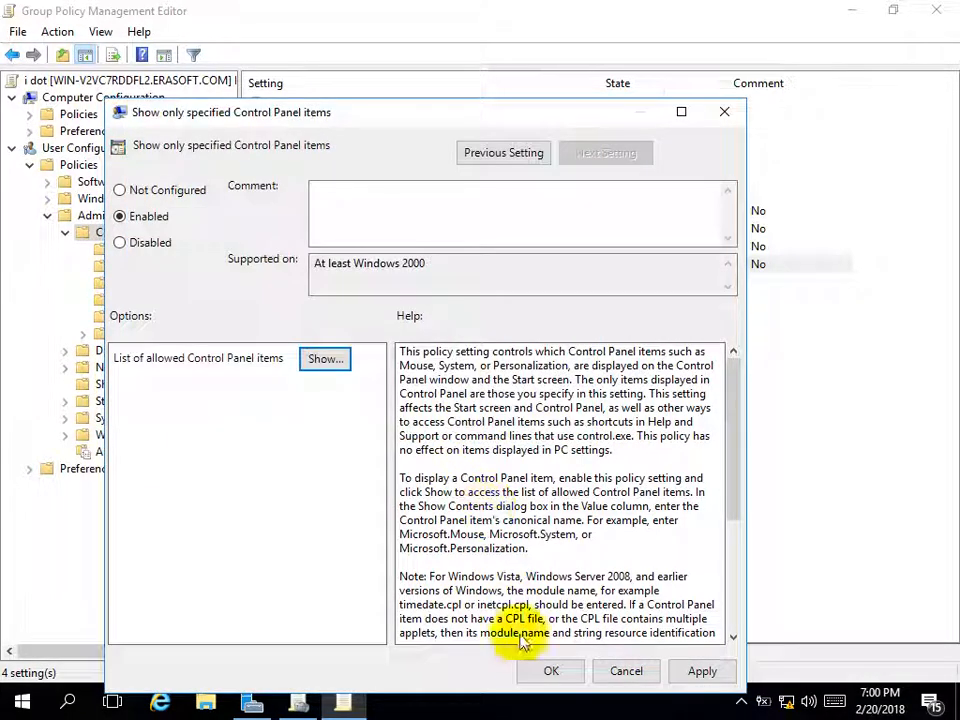
left_click(545, 671)
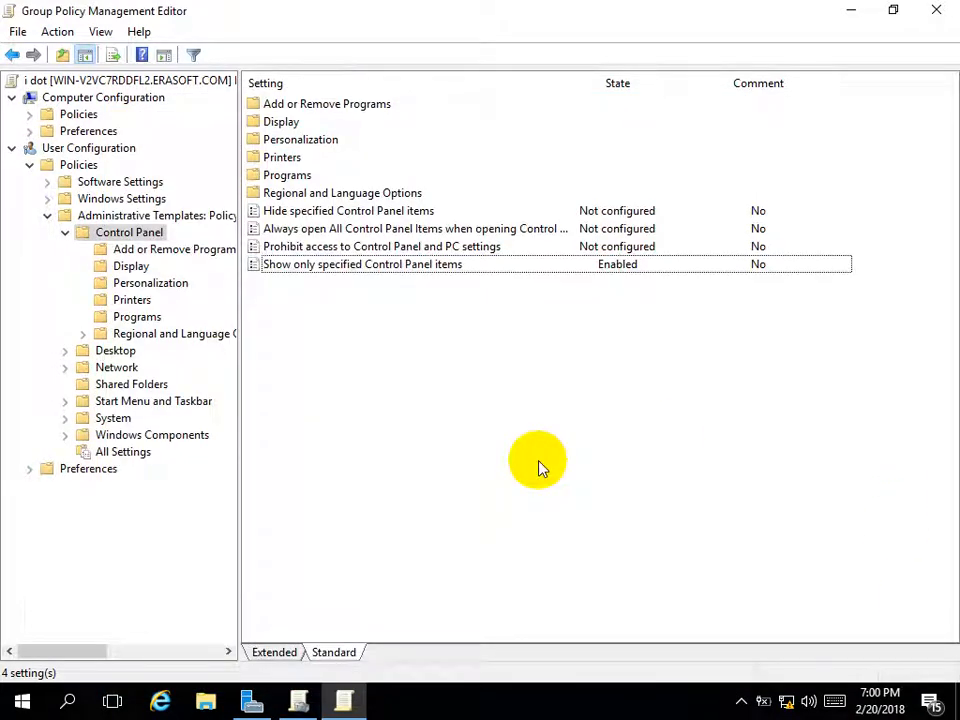
Run gpupdate from the Run box to apply the Control Panel restriction
key("super+r")
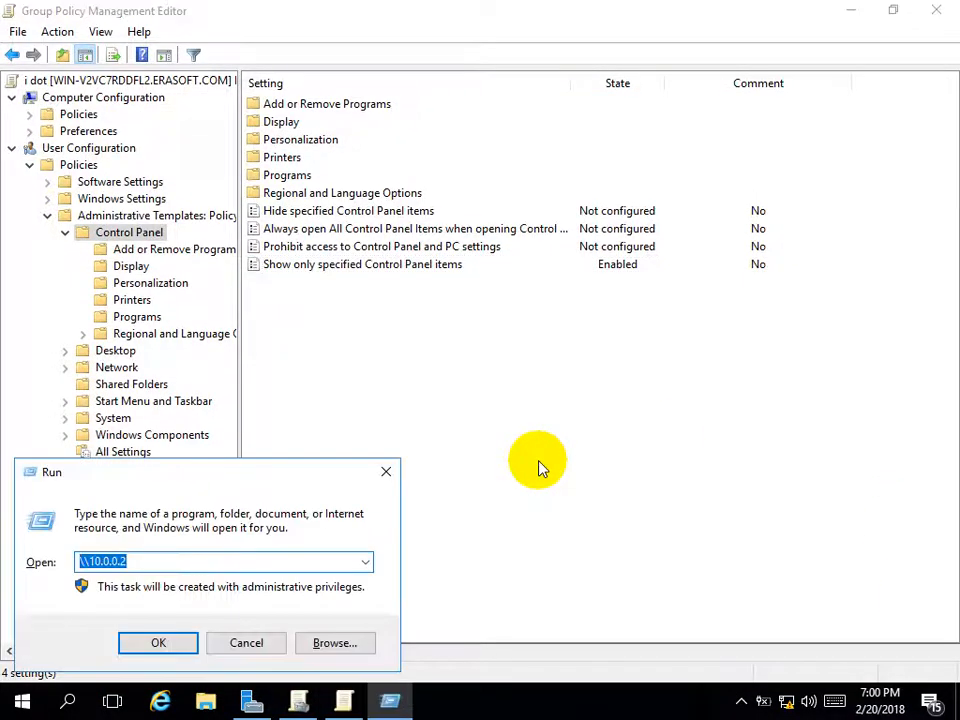
type("gpupdate")
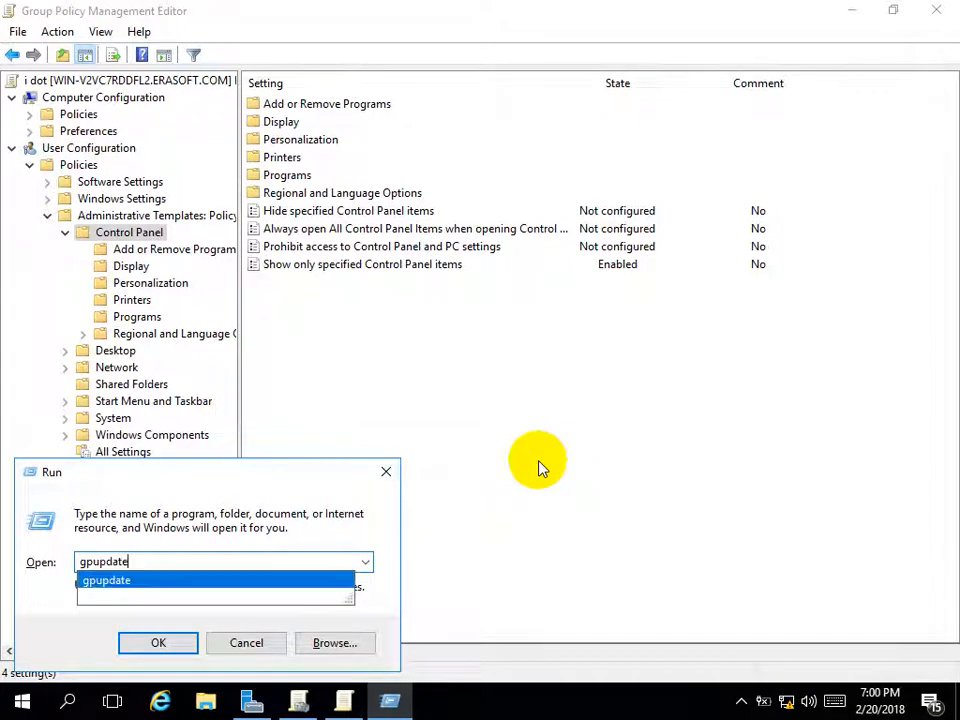
key("Return")
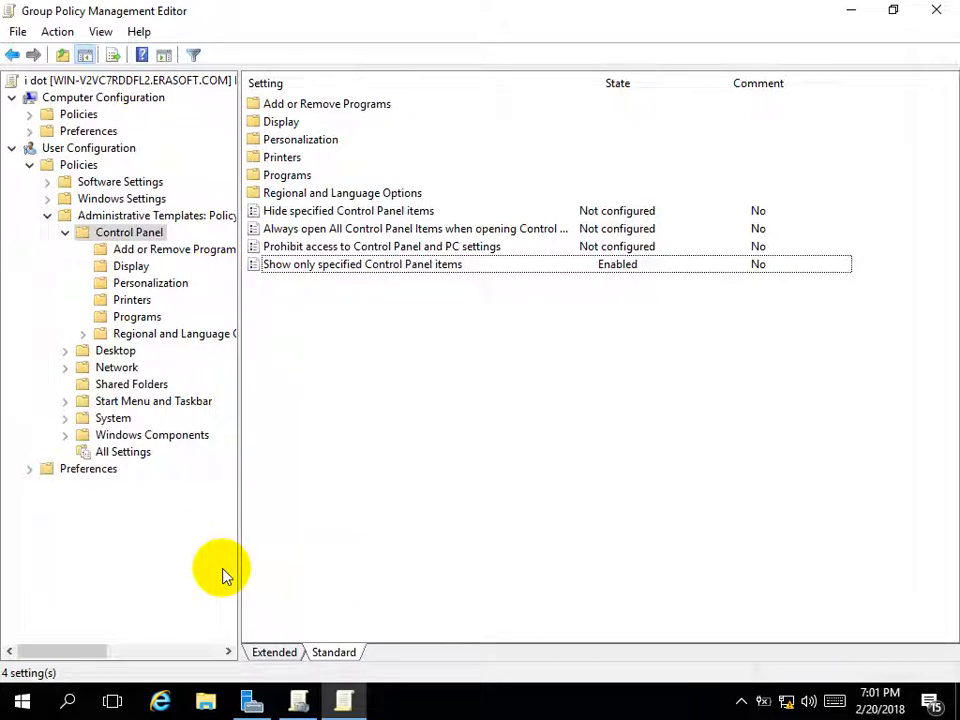
Launch Active Directory Users and Computers from Server Manager's Tools menu
left_click(252, 702)
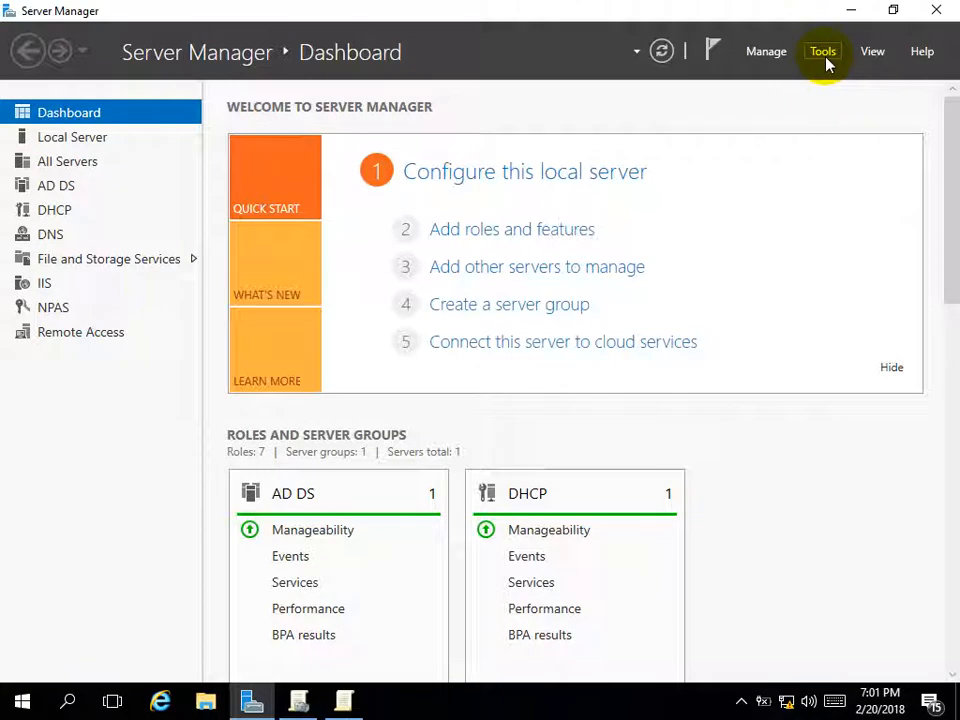
left_click(823, 52)
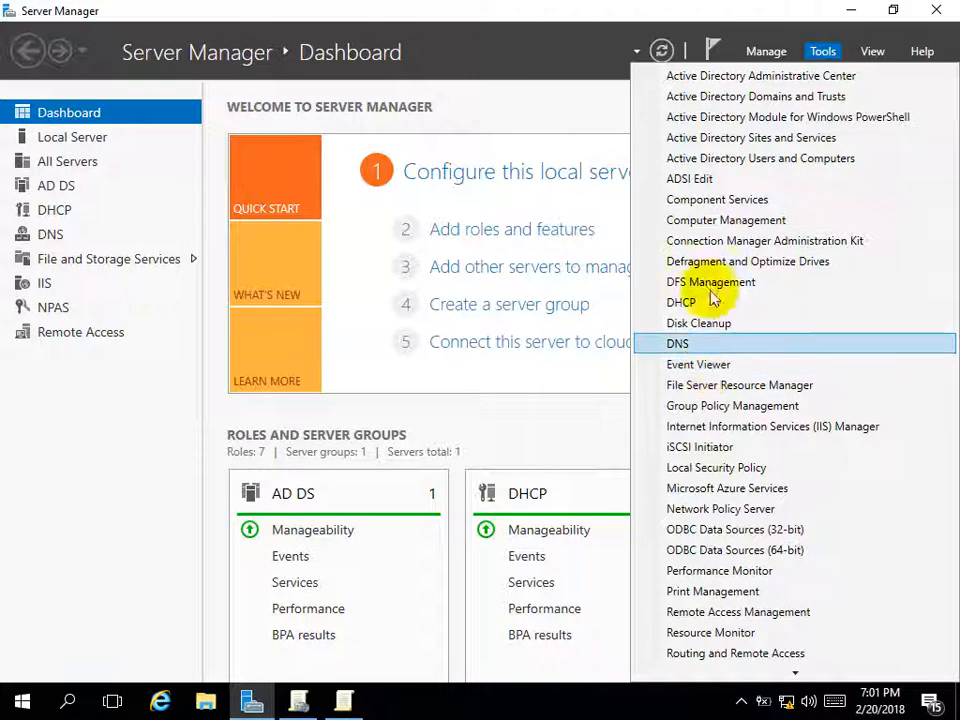
left_click(719, 163)
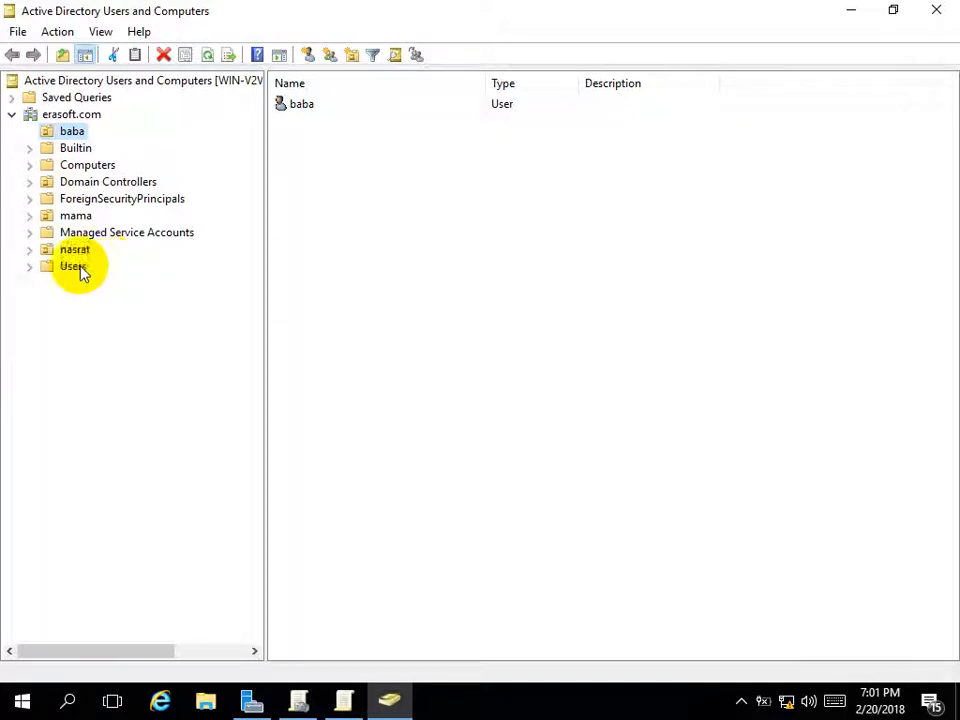
Open the mama OU user's account properties and review its logon hours
left_click(76, 215)
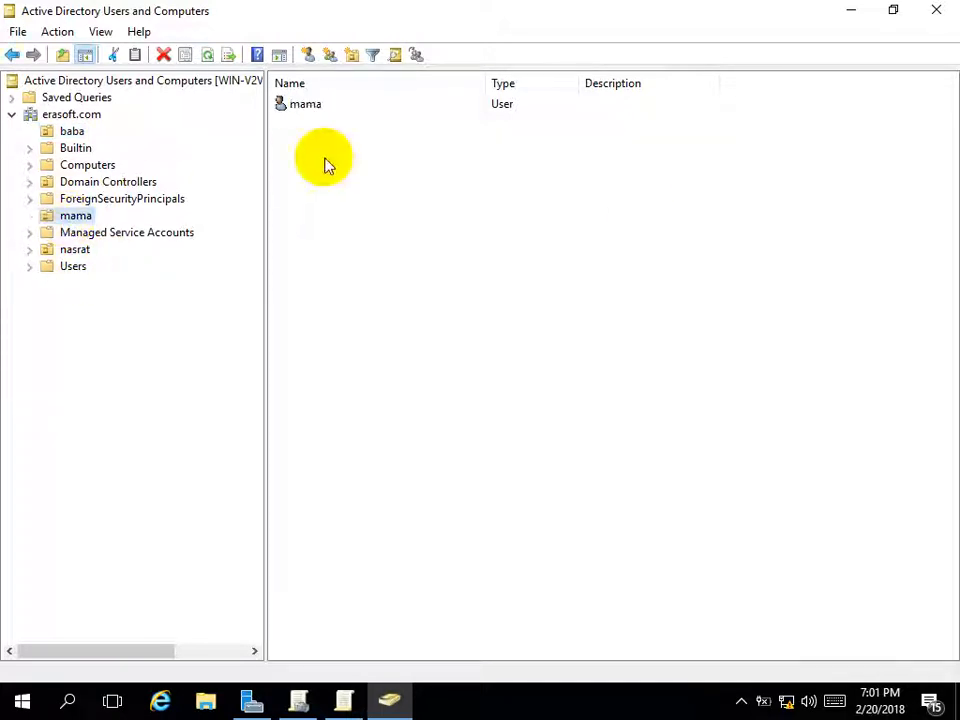
left_click(330, 105)
double_click(330, 105)
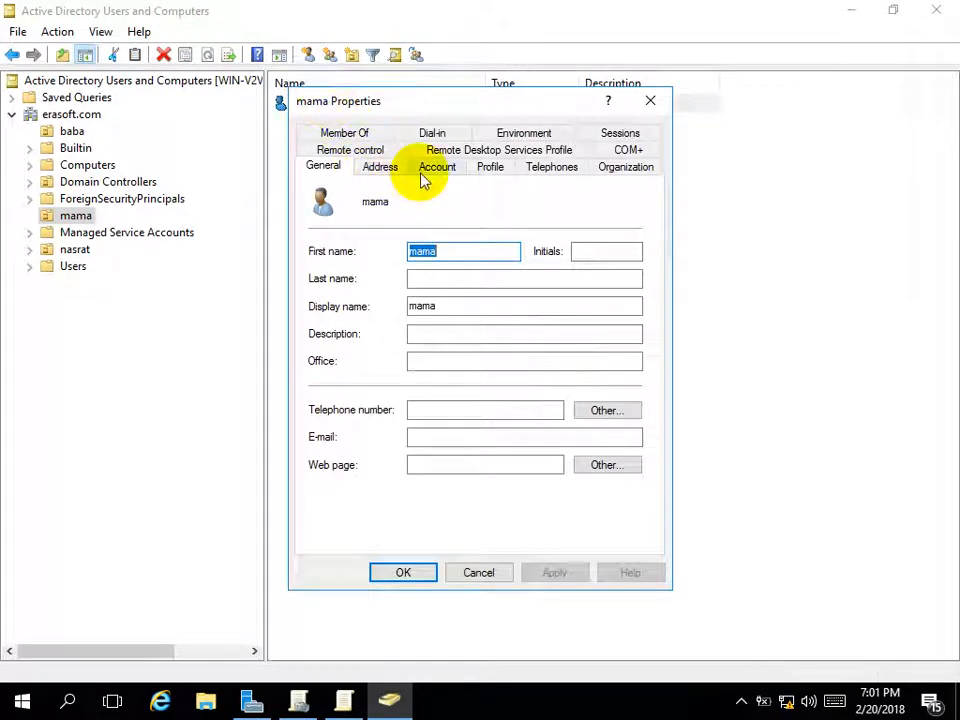
left_click(422, 176)
left_click(360, 286)
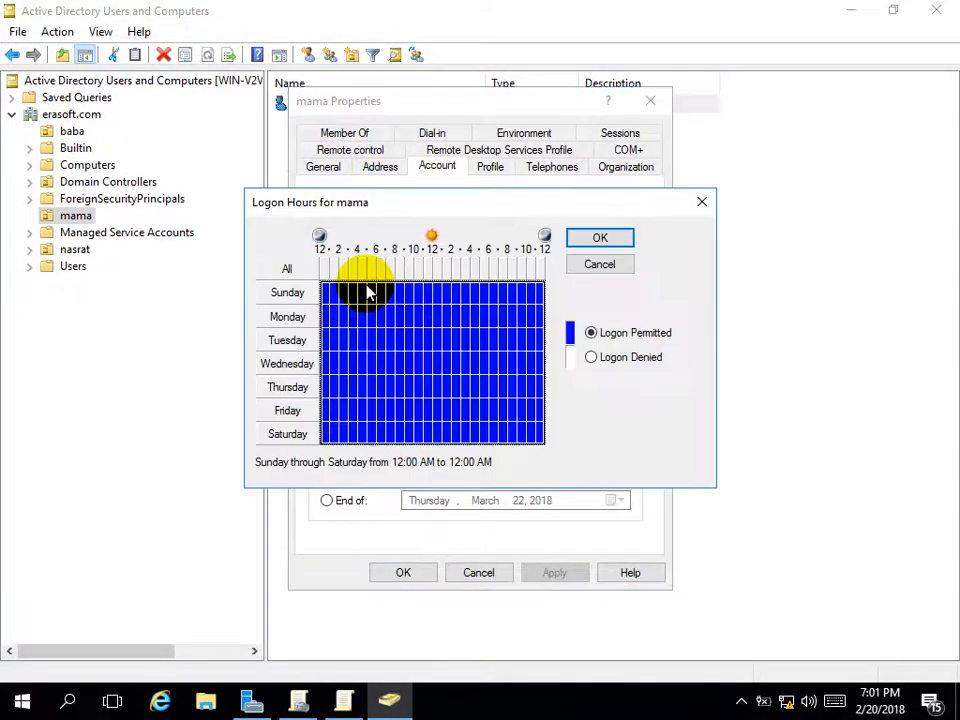
left_click(604, 263)
Change the user's Log On To setting to All computers and save the account
left_click(465, 296)
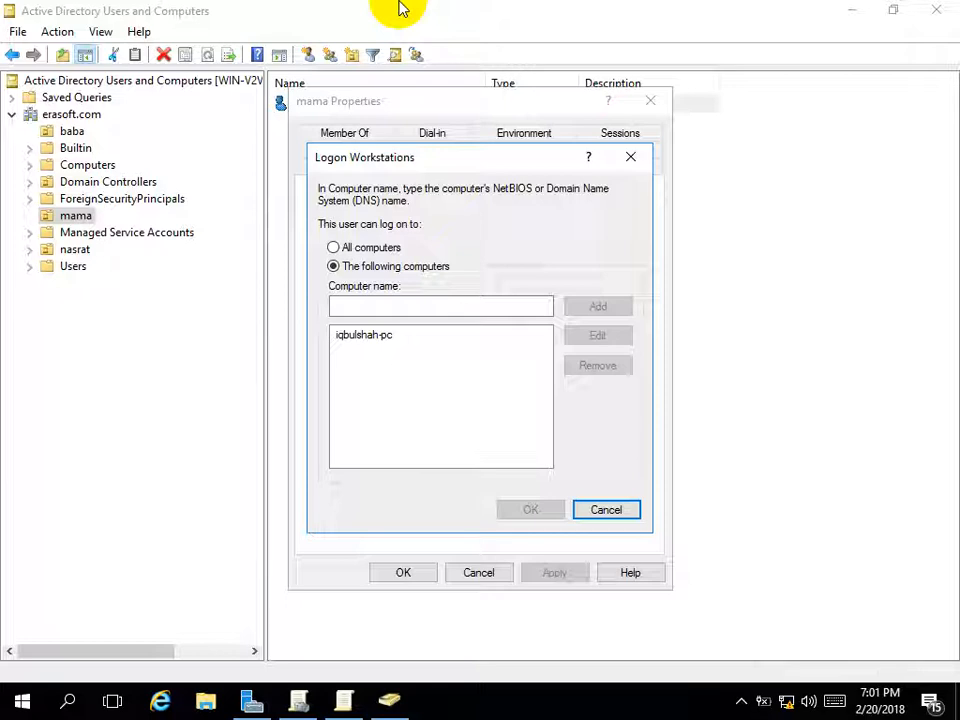
left_click(343, 247)
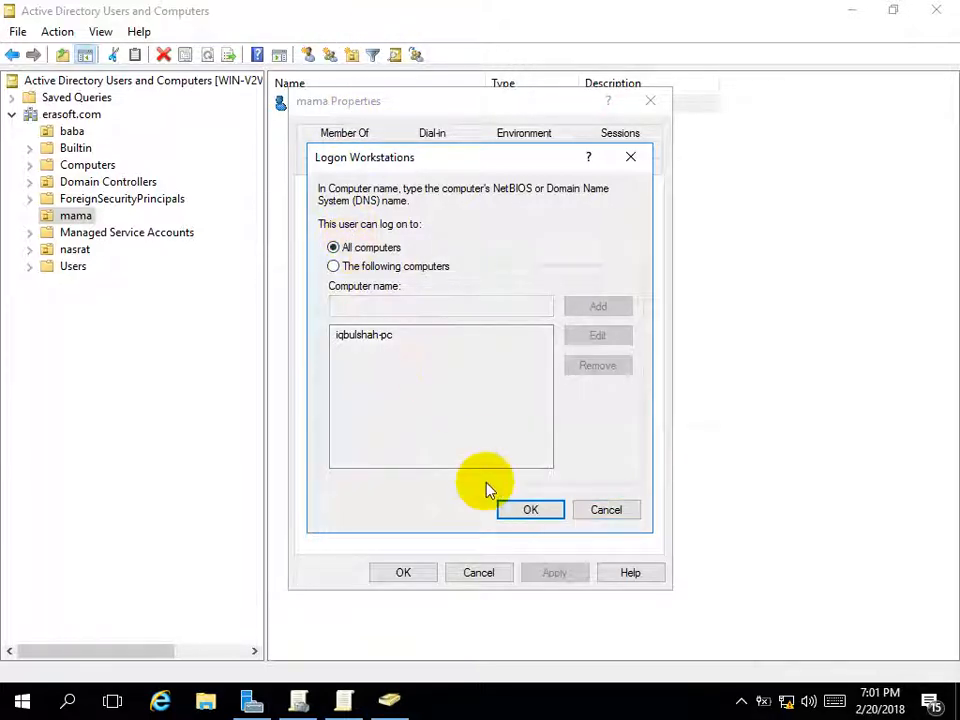
left_click(516, 510)
left_click(552, 585)
left_click(410, 575)
left_click(444, 536)
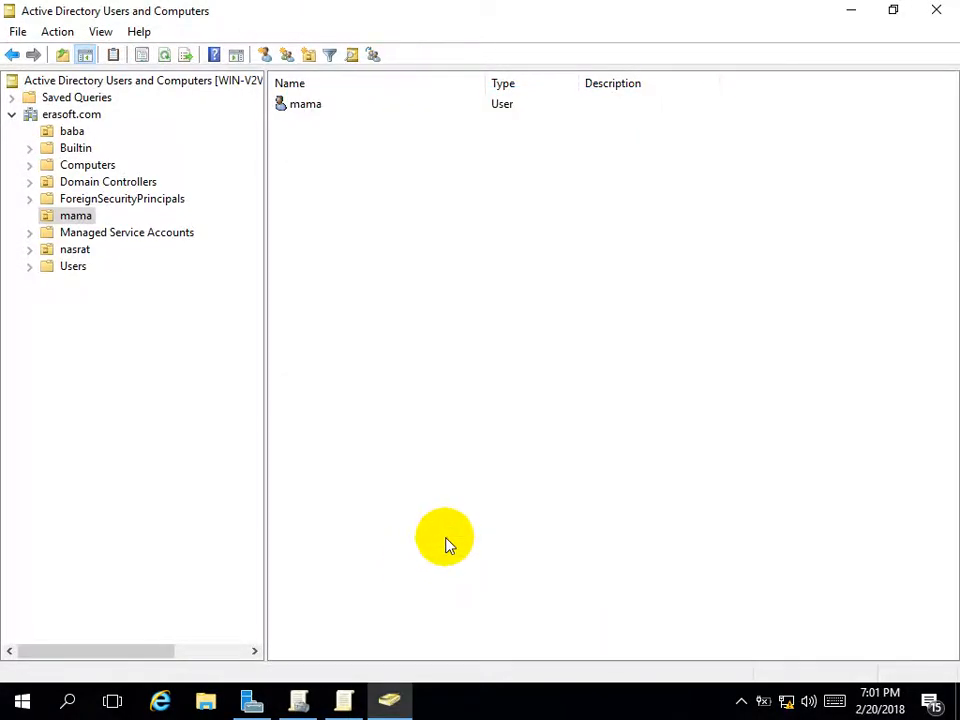
Refresh the user list of the mama OU
right_click(444, 536)
mouse_move(507, 352)
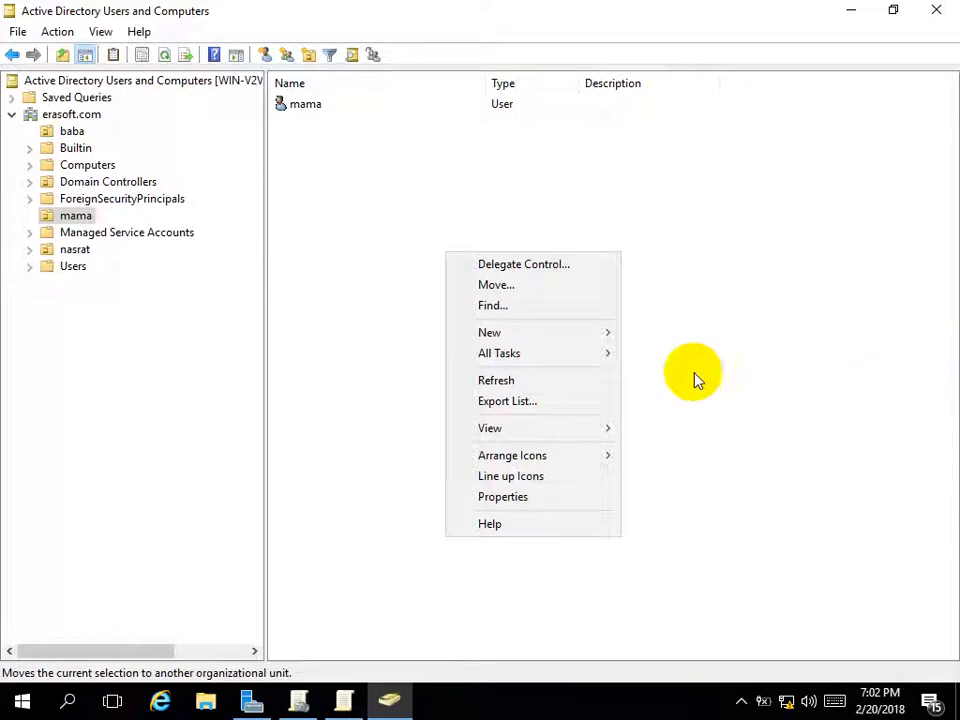
left_click(532, 384)
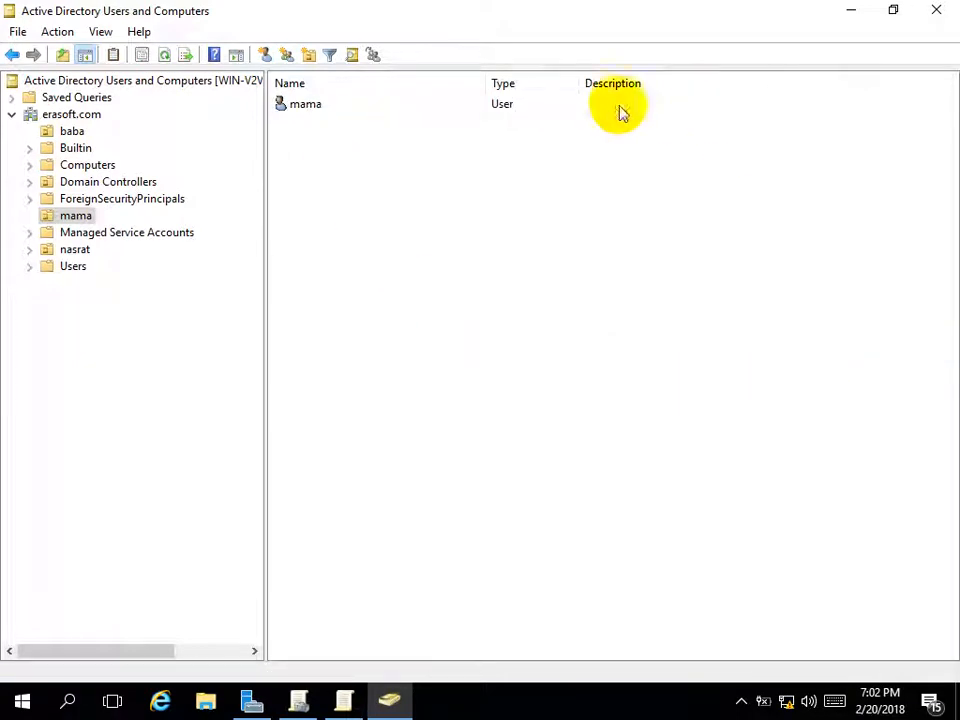
Reset the mama user's password, entering and confirming the new password
left_click(318, 110)
right_click(318, 112)
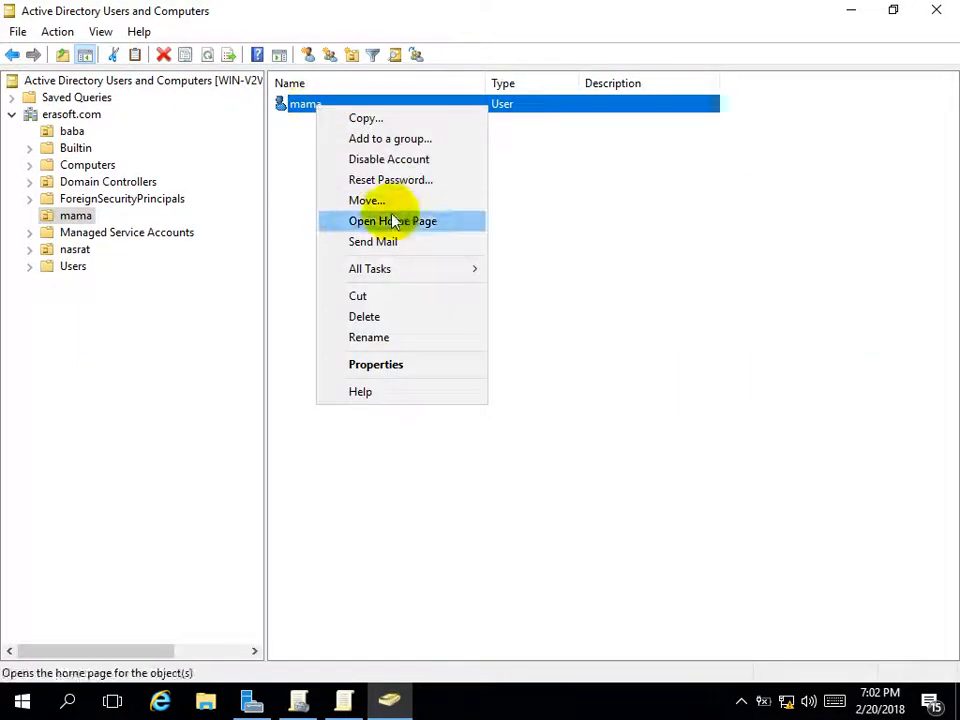
left_click(416, 183)
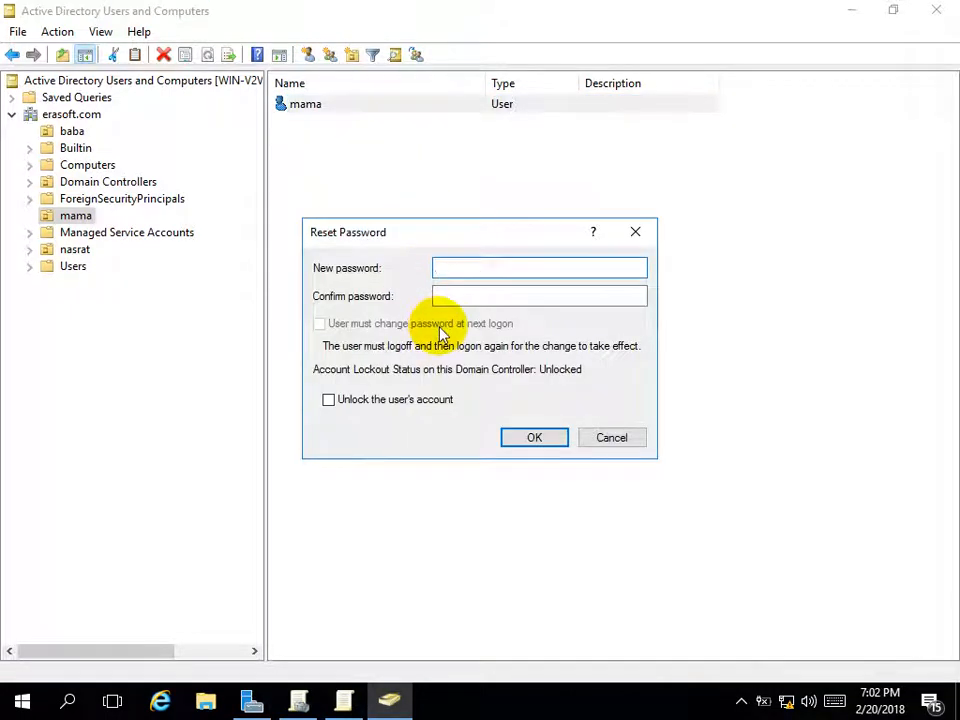
type("●●●●●●●")
key("Tab")
type("●●●●●●●")
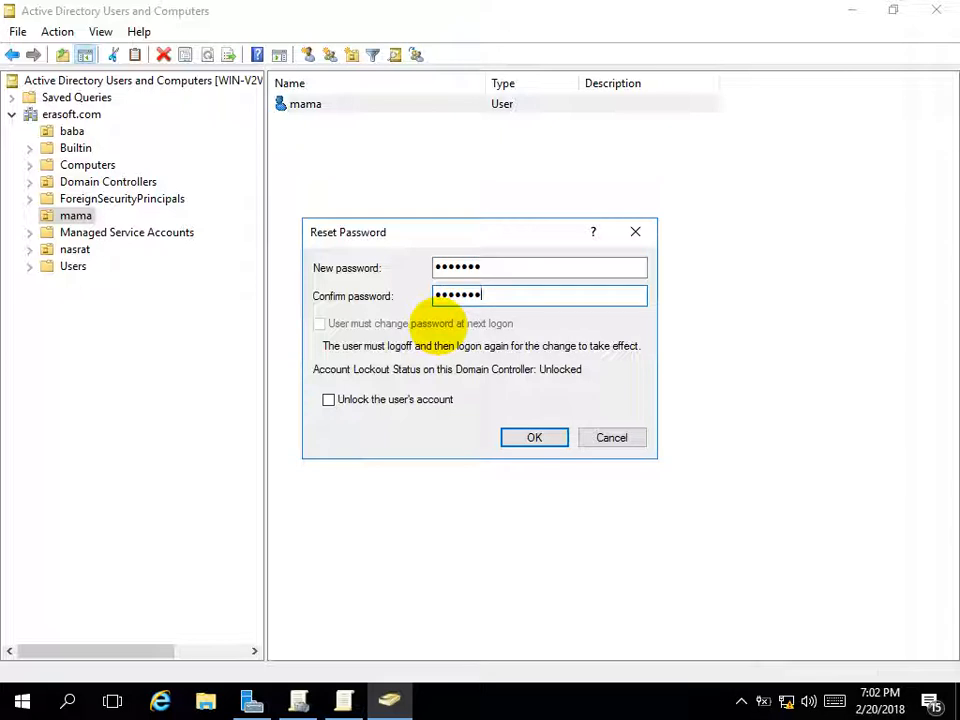
left_click(535, 438)
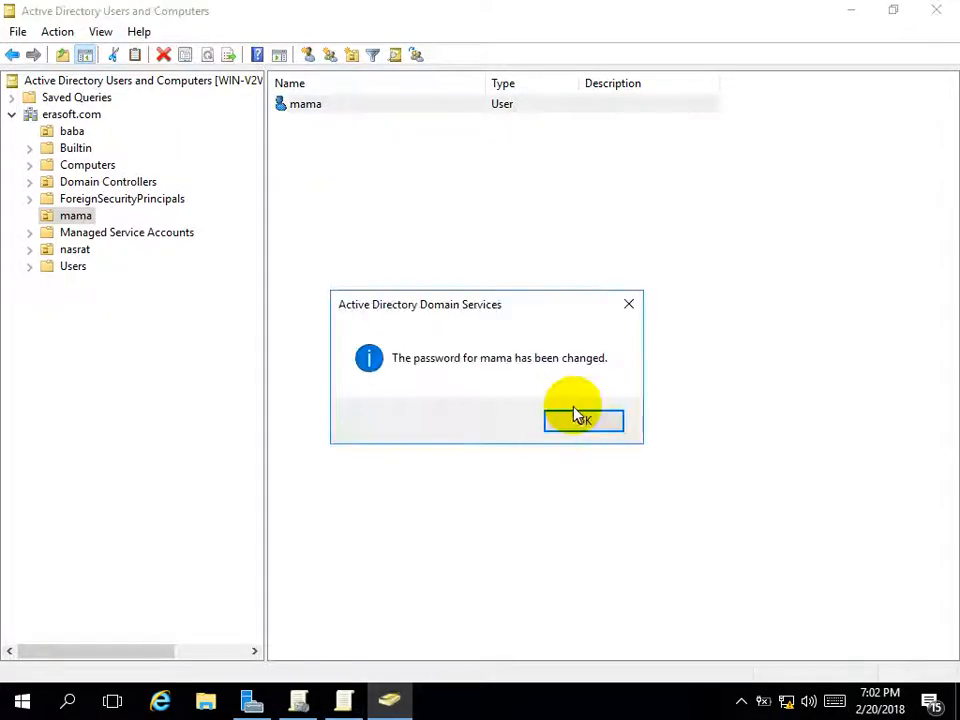
left_click(572, 420)
left_click(474, 358)
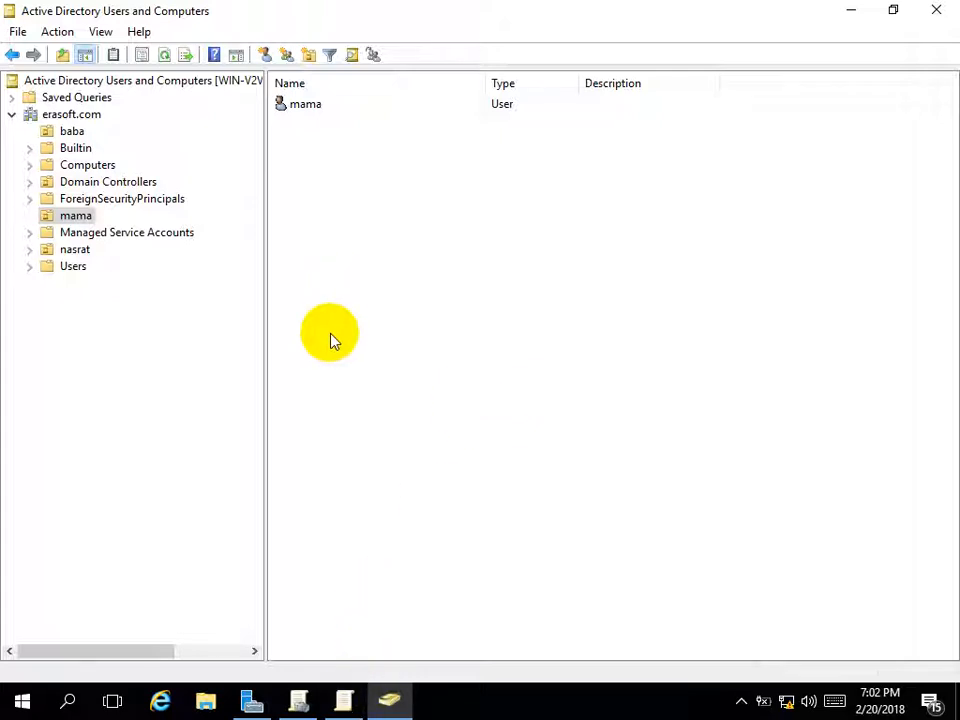
Bring Group Policy Management Editor back to the Show only specified Control Panel items policy
left_click(299, 702)
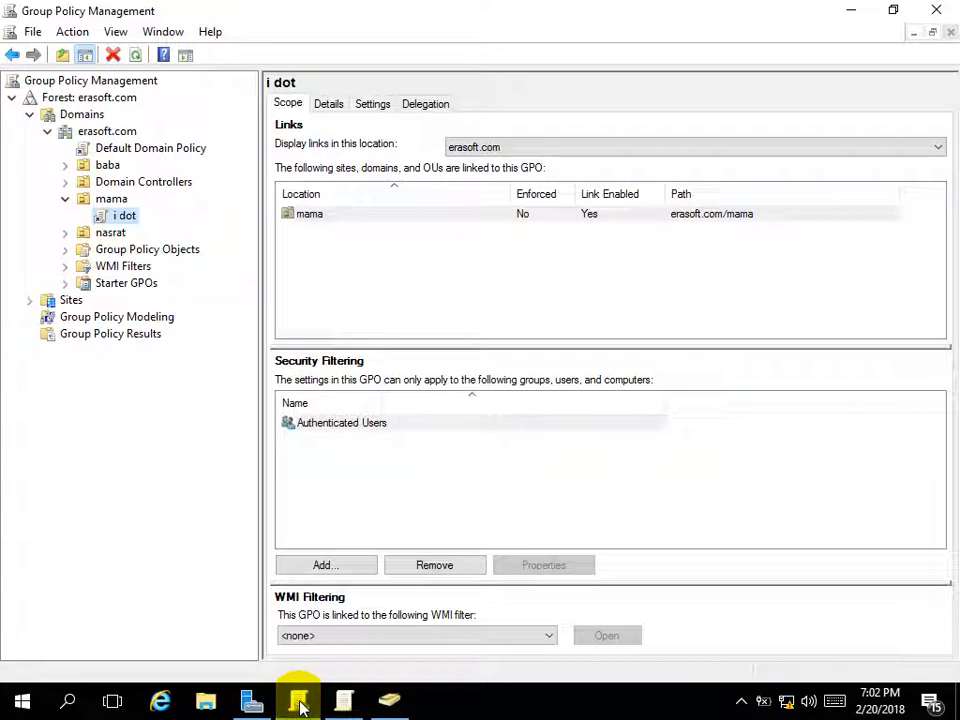
mouse_move(350, 705)
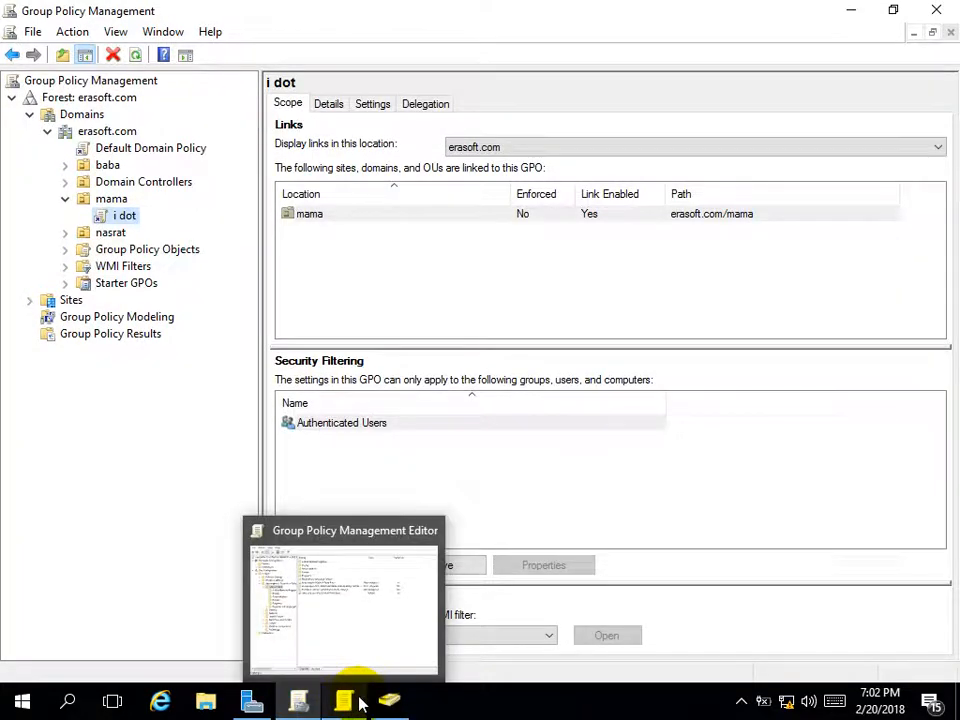
left_click(358, 703)
left_click(386, 704)
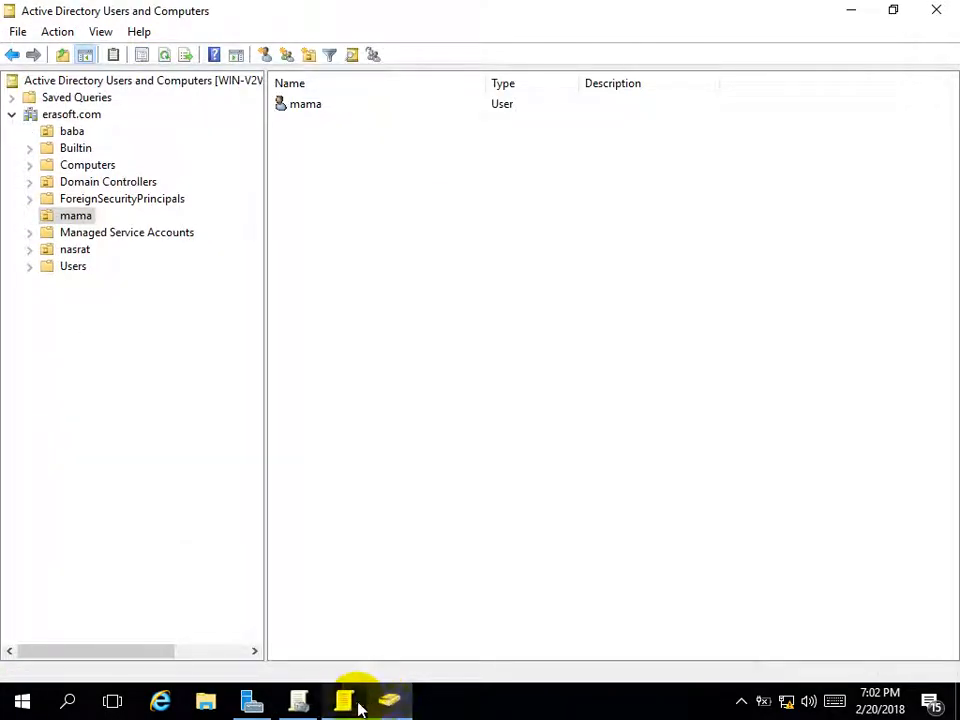
left_click(350, 707)
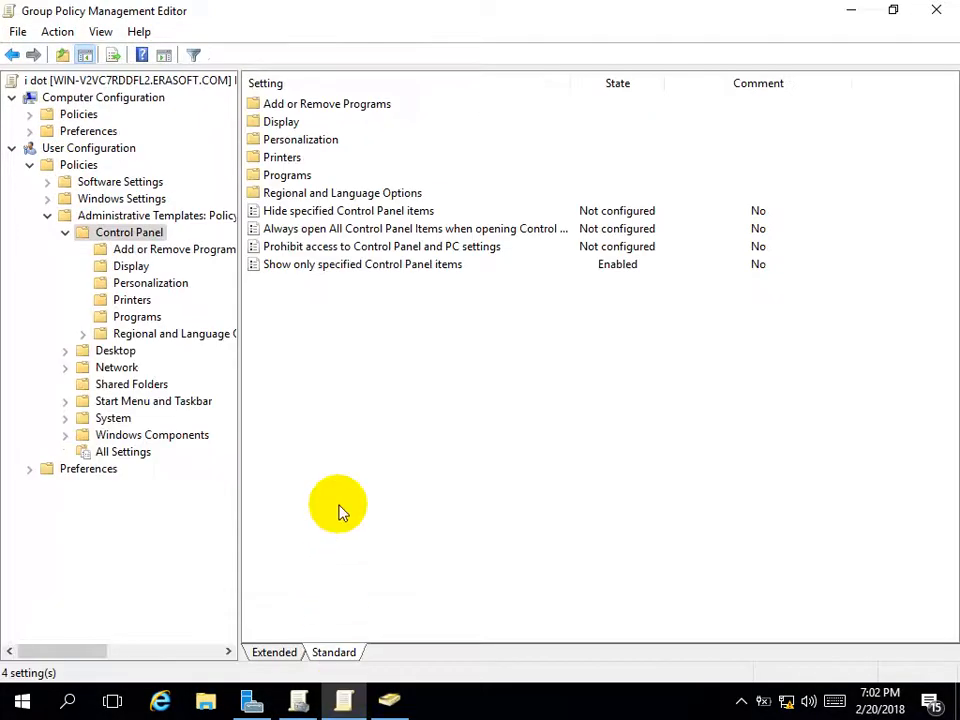
left_click(330, 270)
left_click(344, 333)
right_click(343, 332)
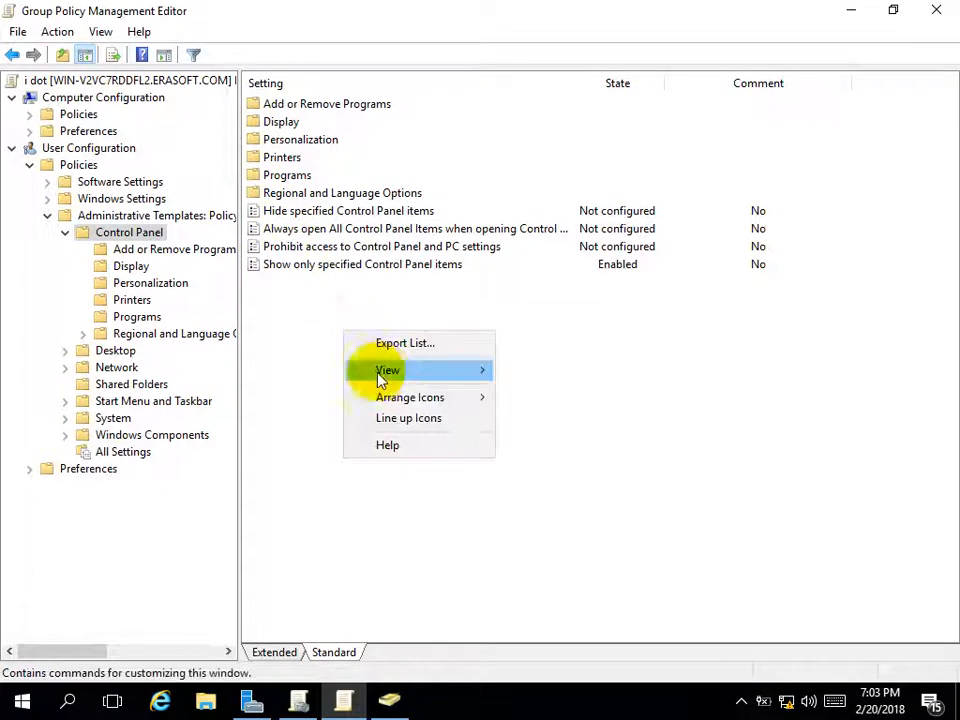
left_click(310, 443)
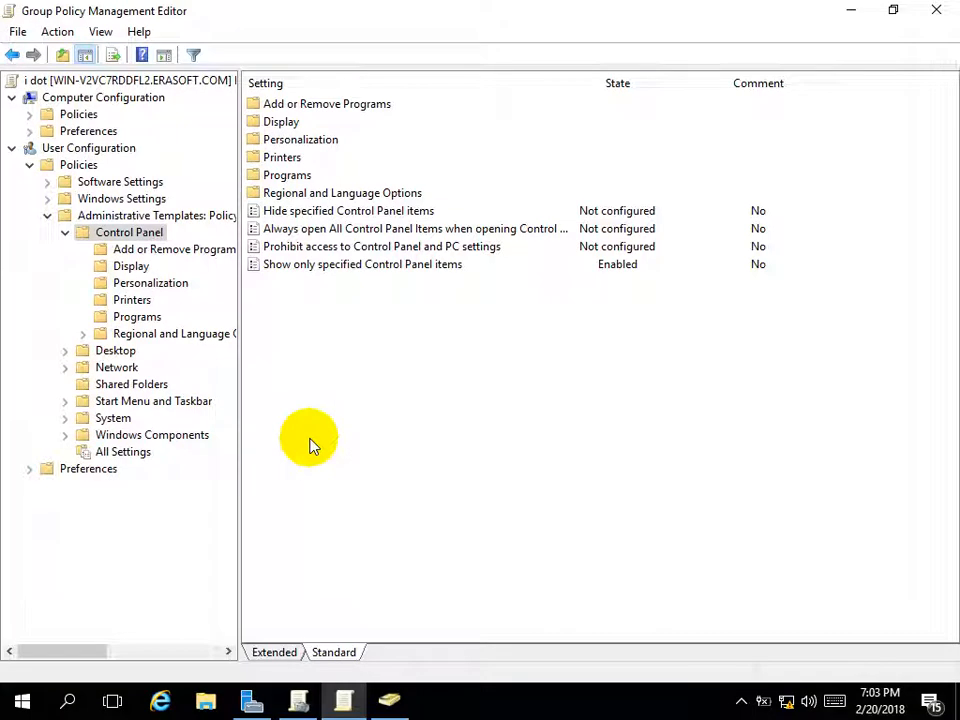
Refresh the view and run gpupdate, closing the stray File Explorer window
key("F5")
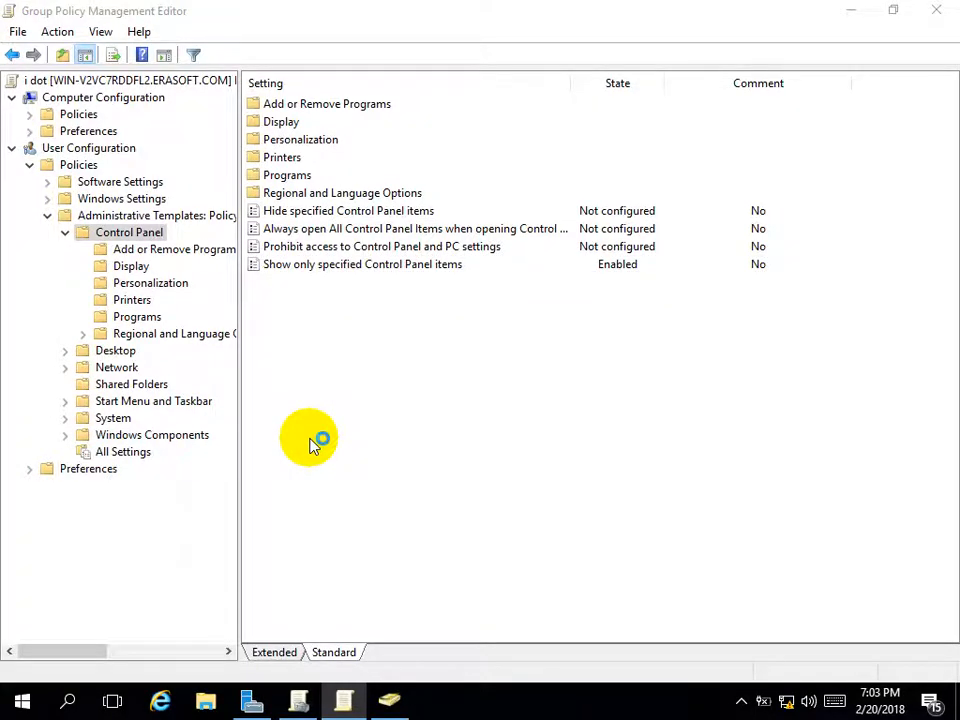
key("super+r")
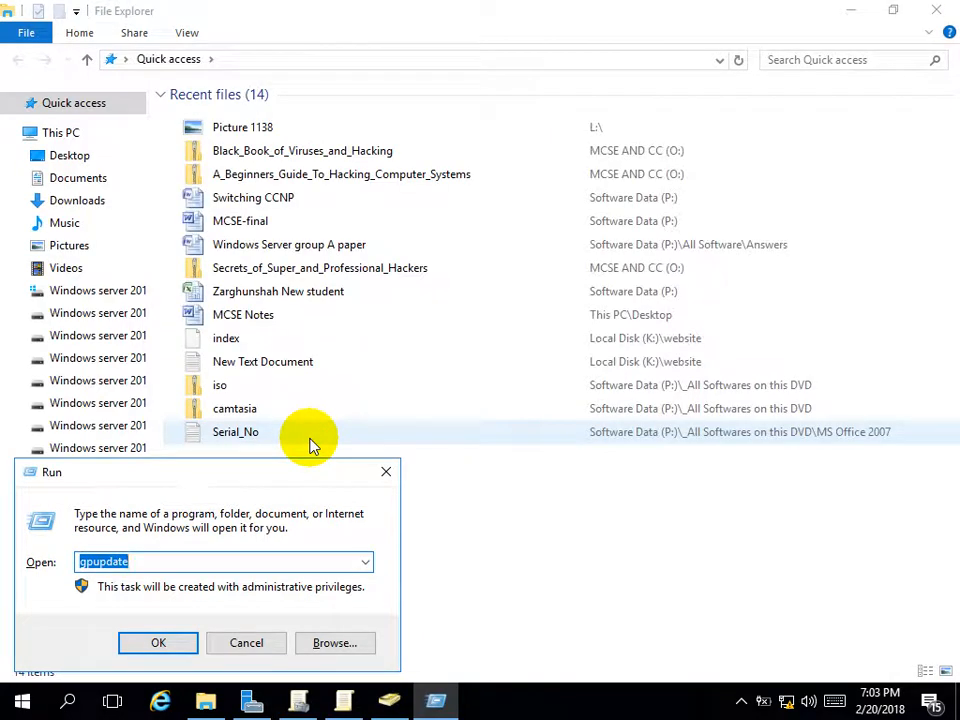
key("Return")
left_click(934, 10)
left_click(279, 598)
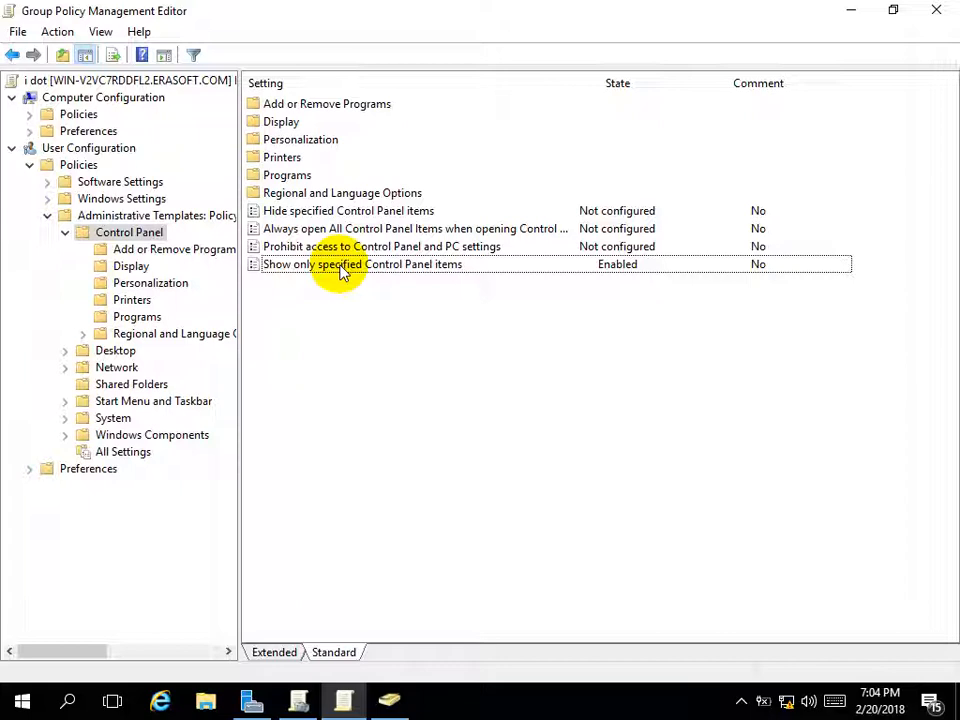
Set Show only specified Control Panel items back to Not Configured
double_click(340, 270)
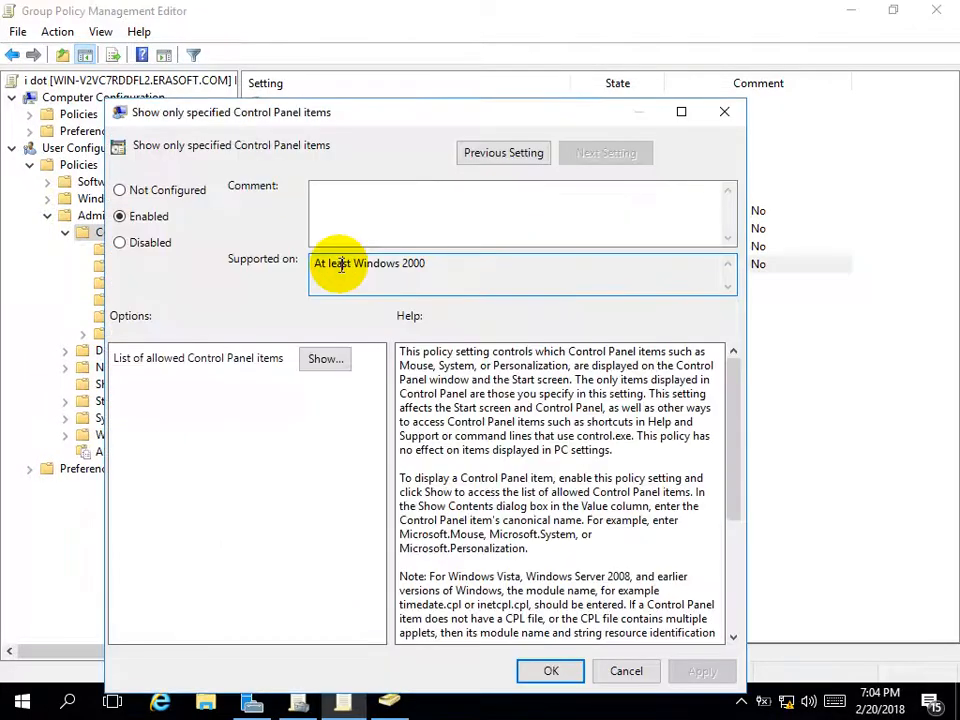
left_click(120, 190)
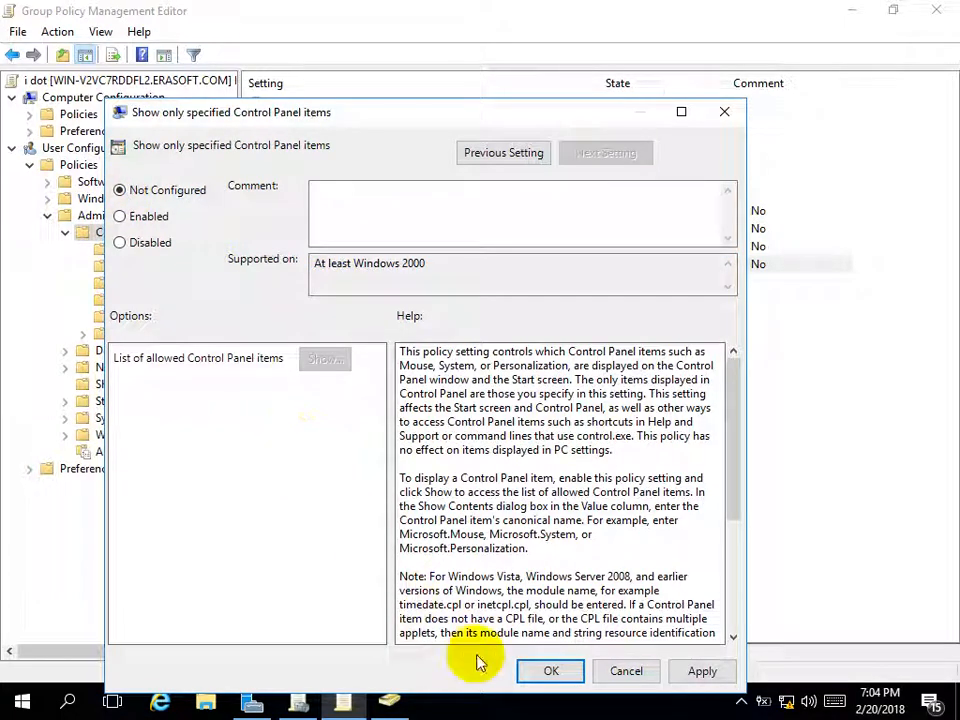
left_click(551, 671)
left_click(857, 457)
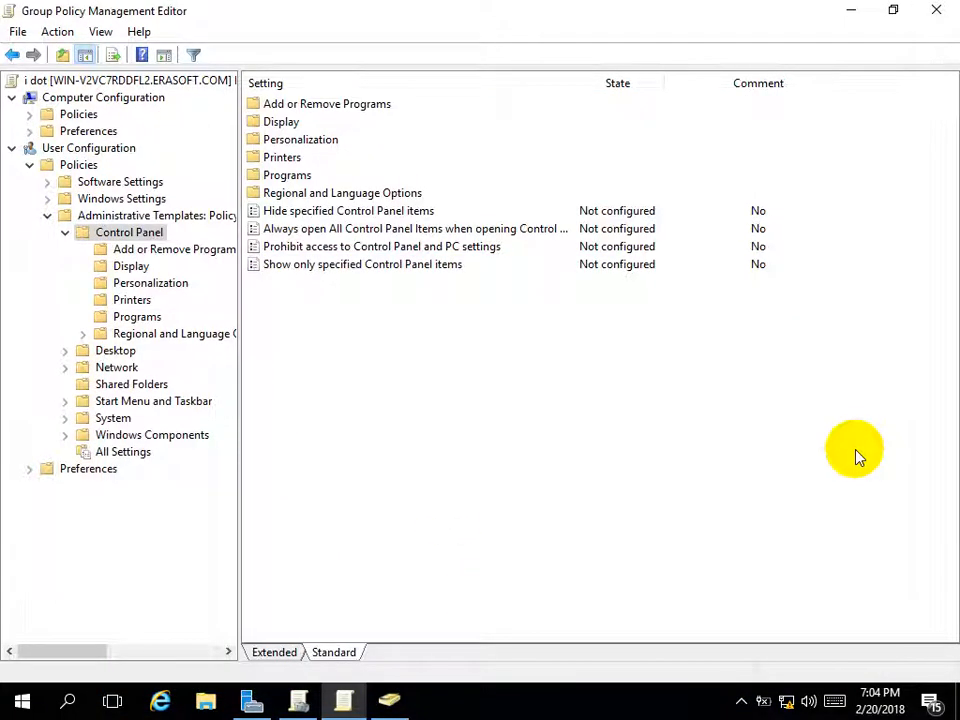
left_click(857, 457)
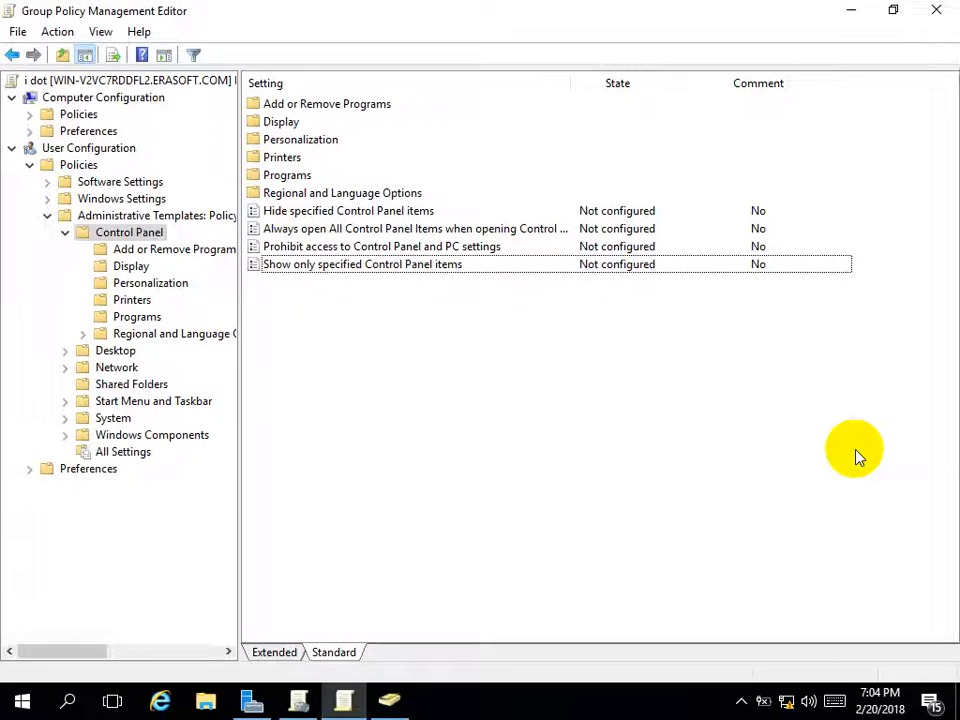
Run gpupdate from the Run box to refresh group policy
key("super+r")
key("Return")
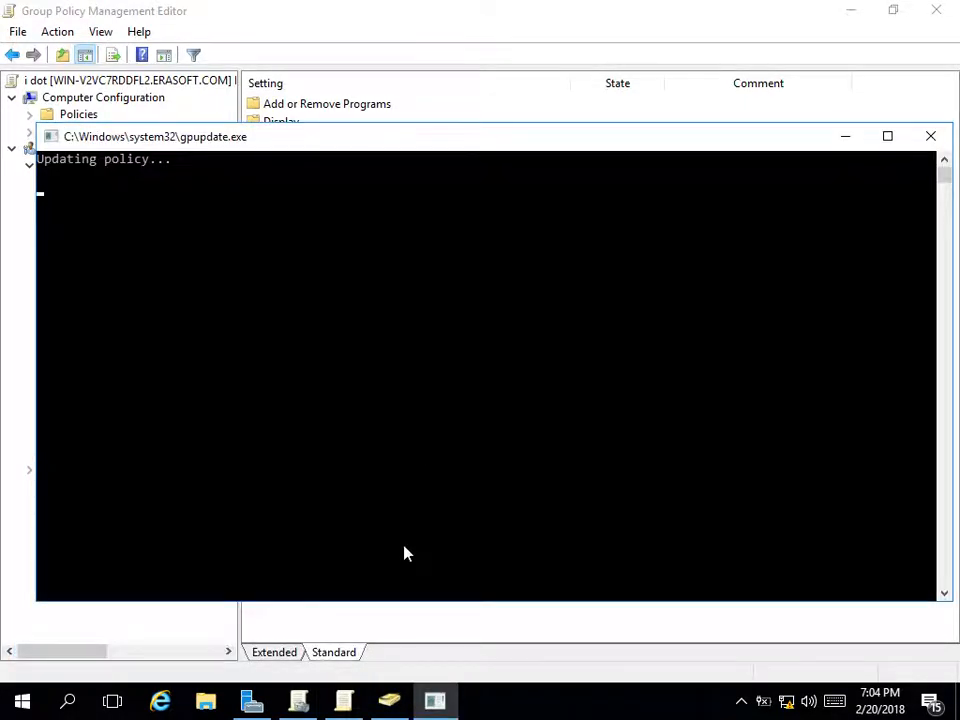
left_click(358, 624)
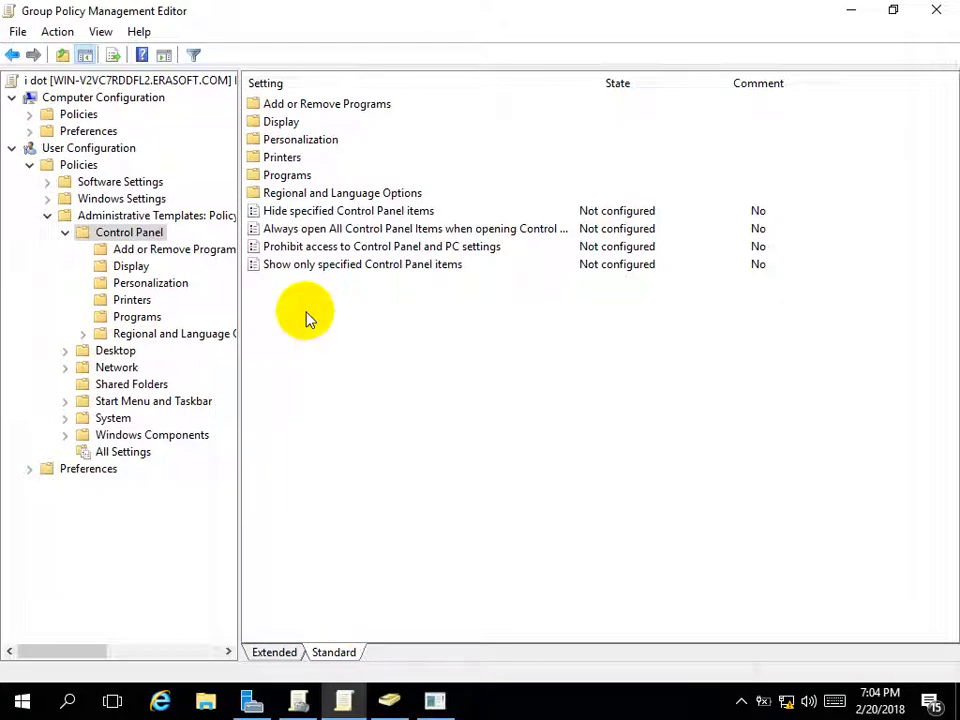
Open the Personalization folder and enable Prevent changing desktop icons
double_click(262, 140)
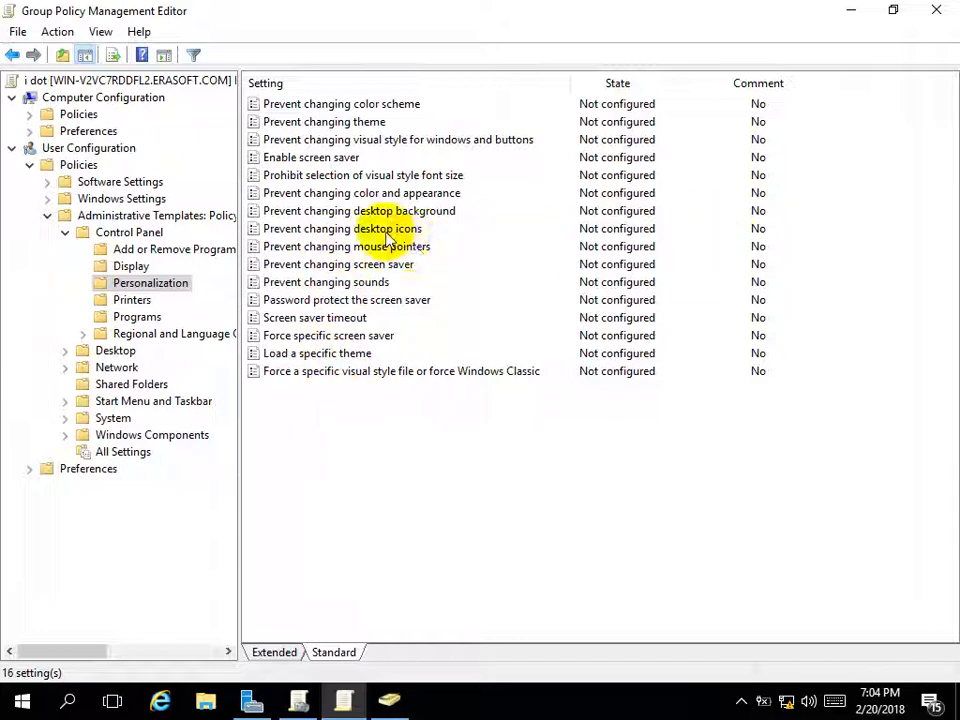
left_click(386, 234)
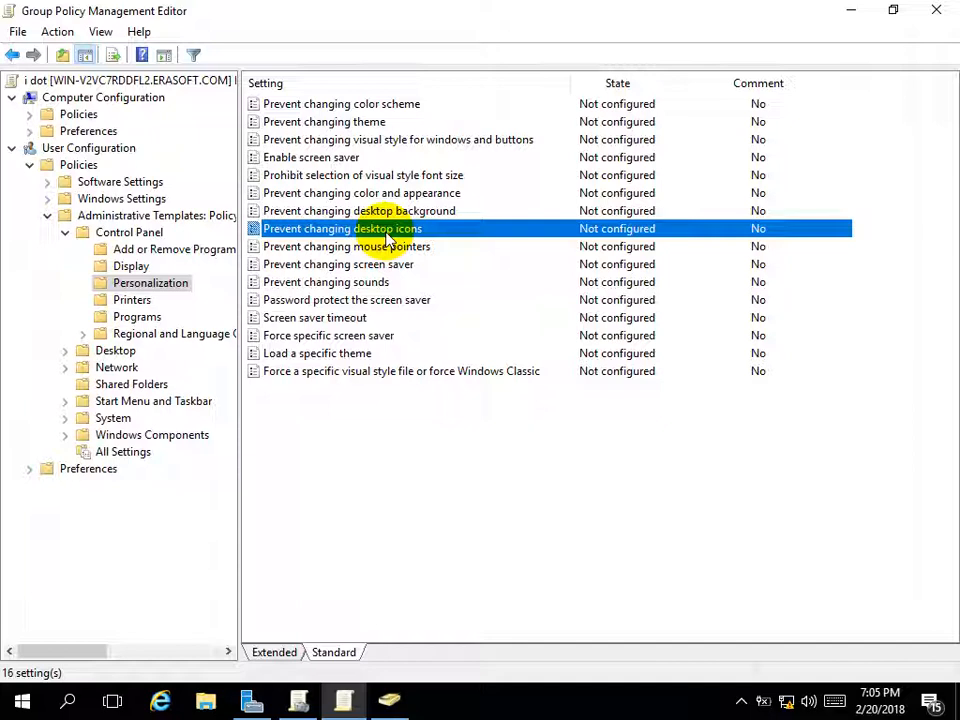
double_click(388, 232)
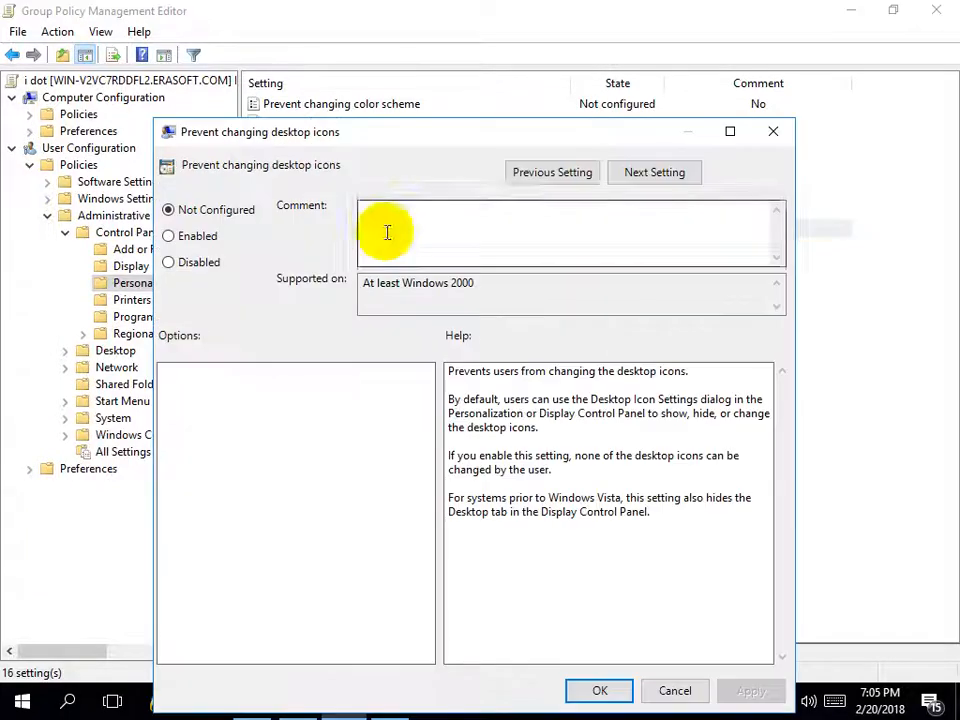
left_click(197, 240)
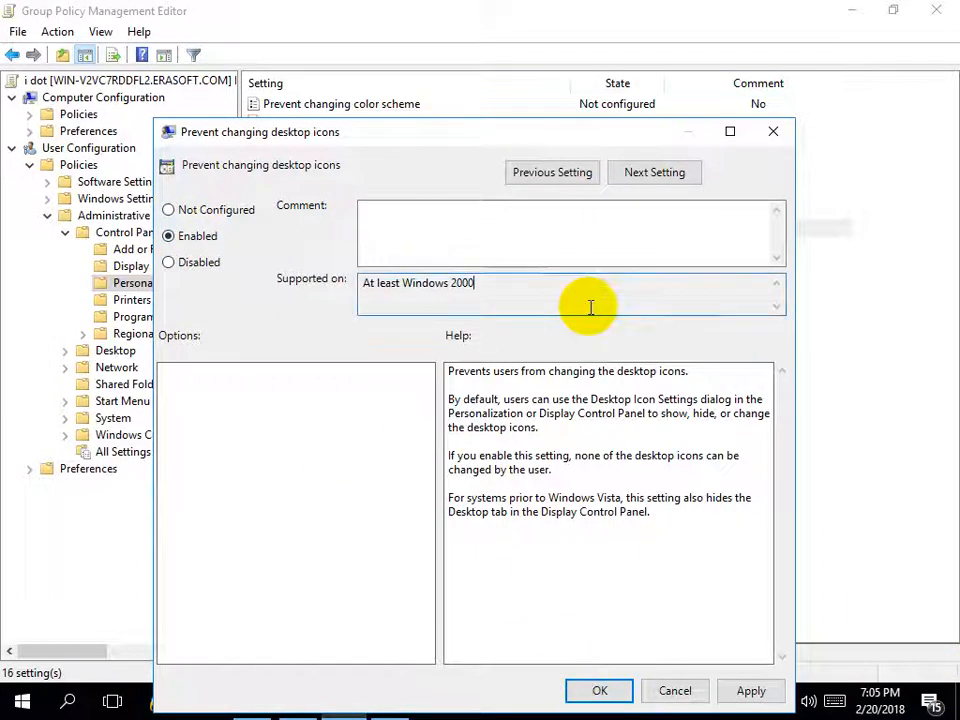
left_click(597, 692)
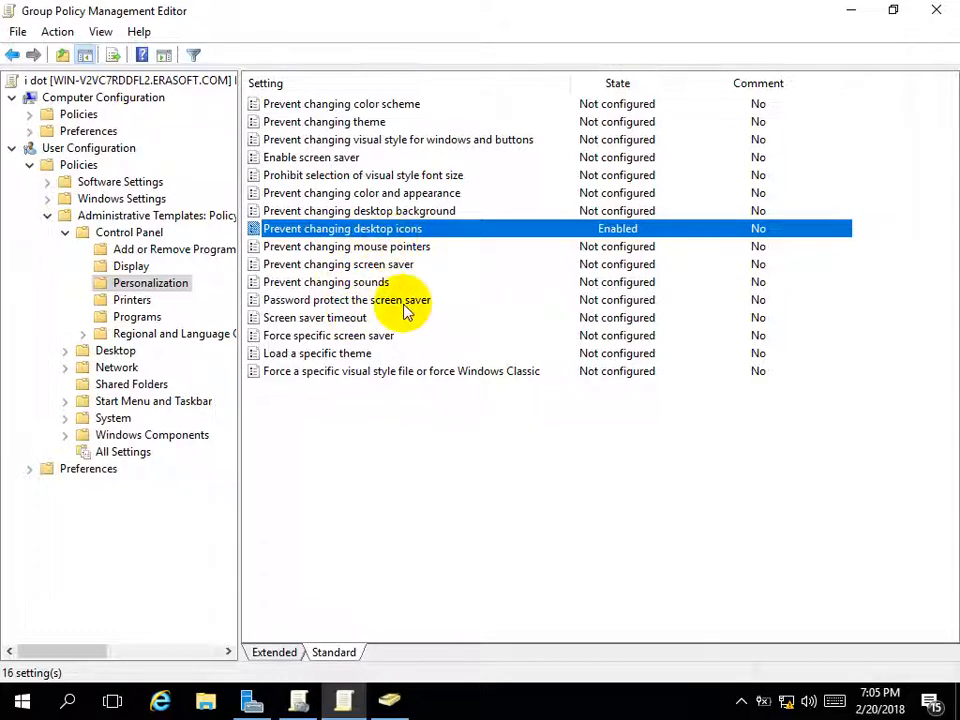
Enable Prevent changing desktop background and a 900-second Screen saver timeout
double_click(375, 210)
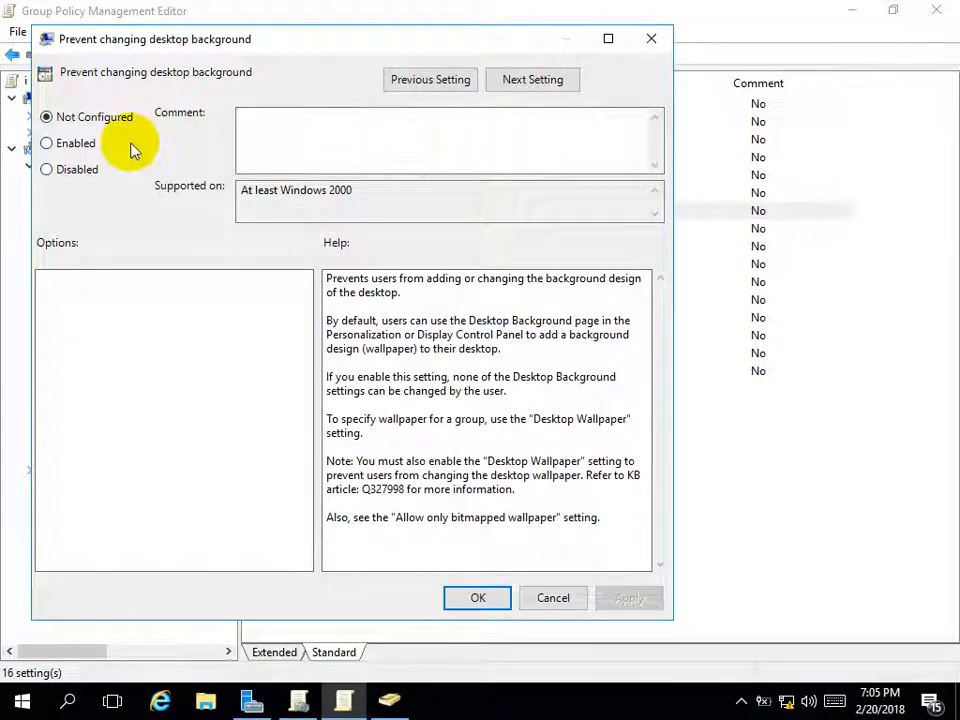
left_click(75, 146)
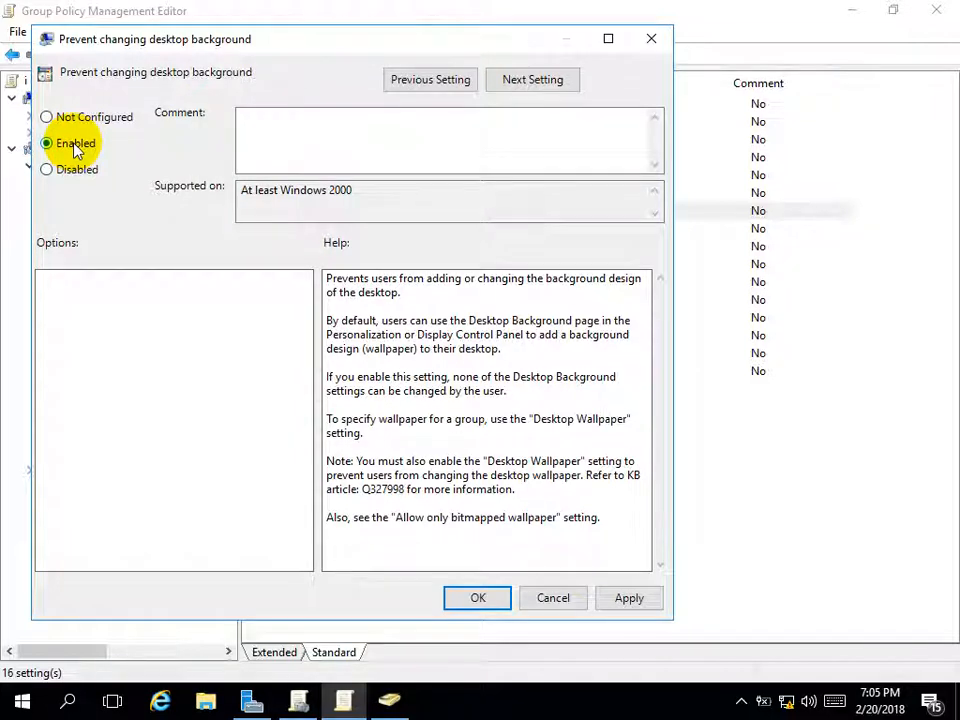
left_click(449, 603)
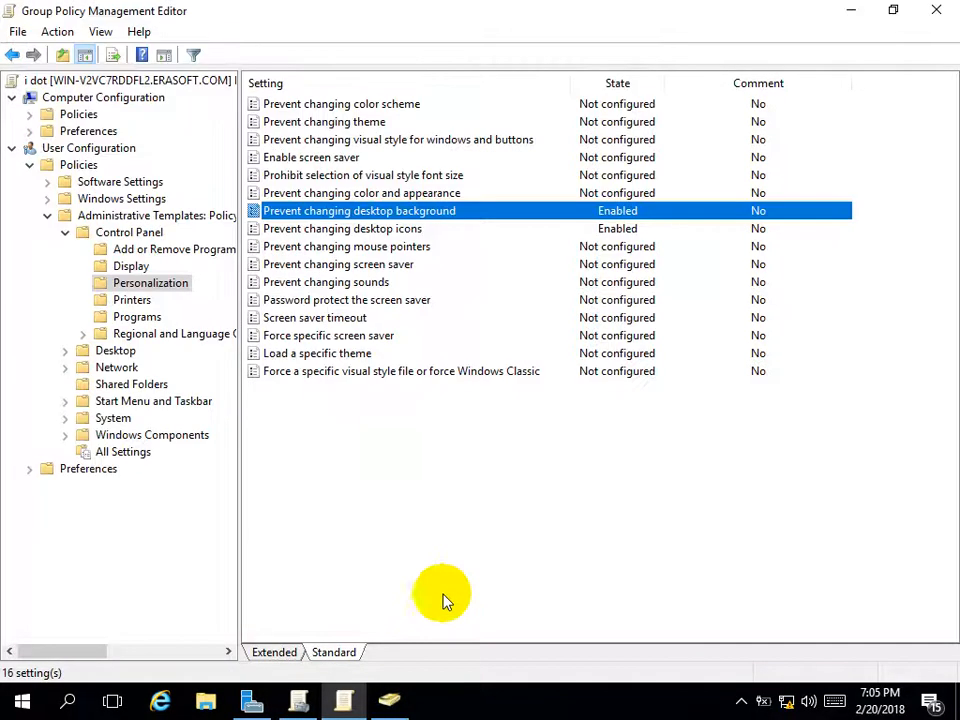
double_click(331, 325)
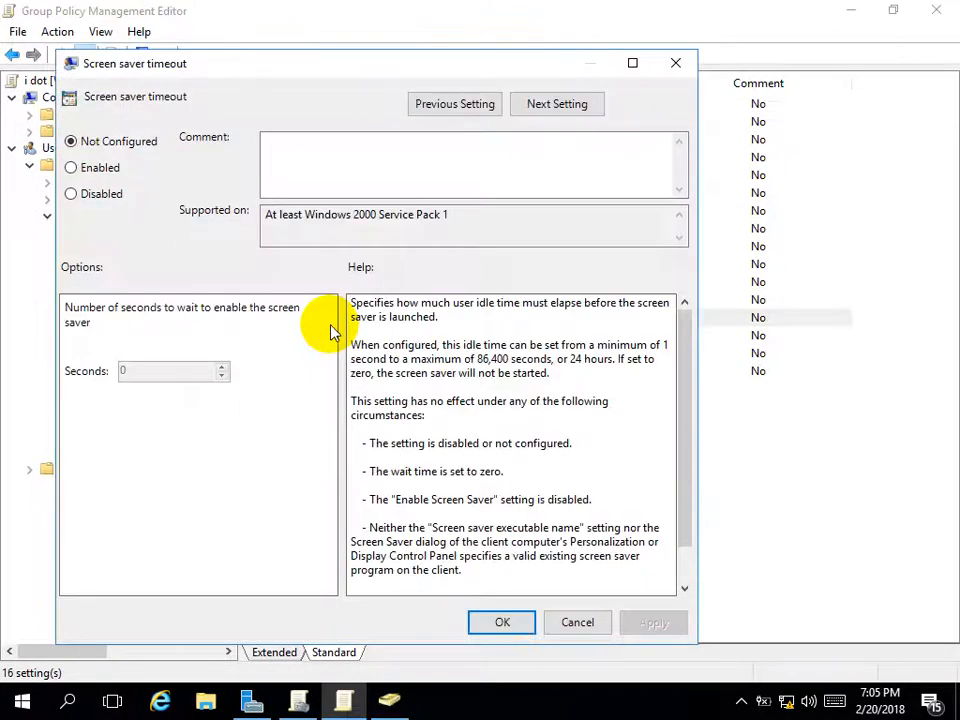
left_click(103, 167)
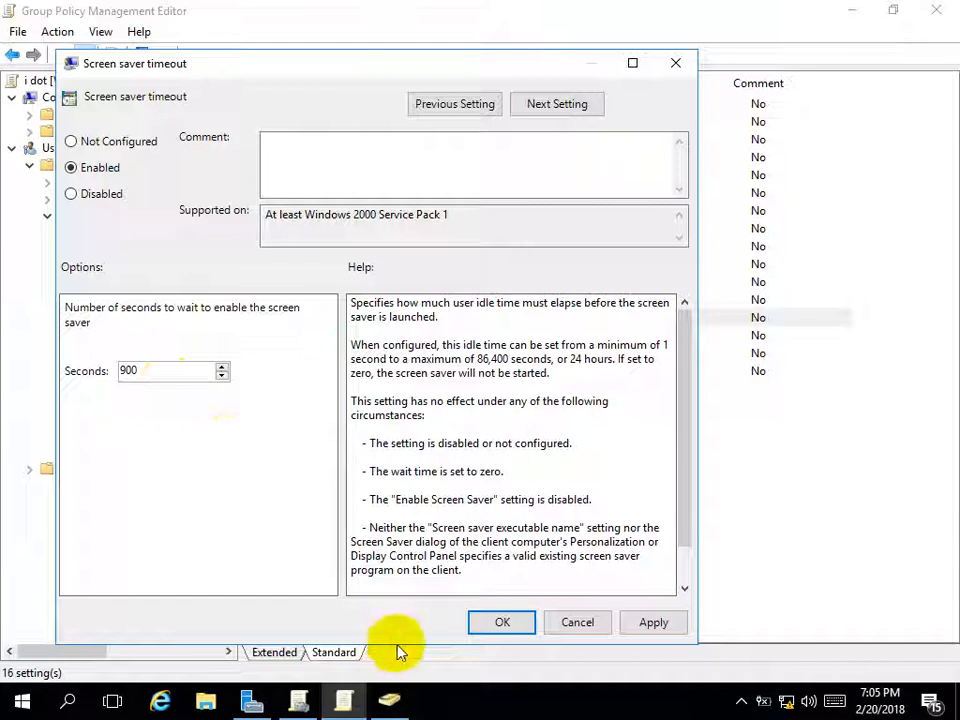
left_click(491, 620)
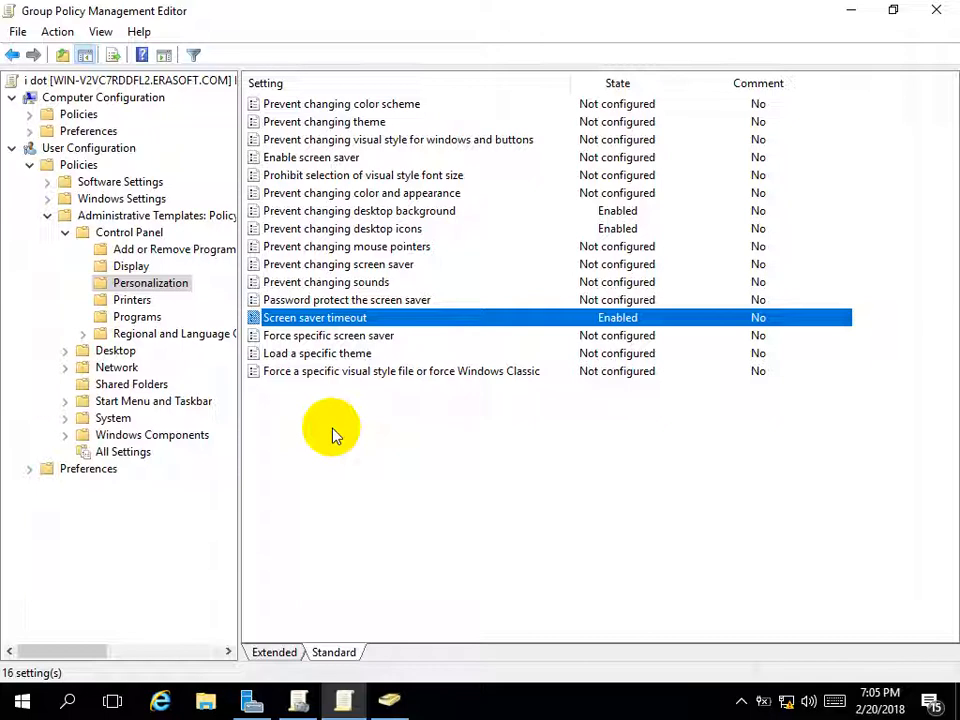
Enable Prevent changing theme and run gpupdate
double_click(333, 121)
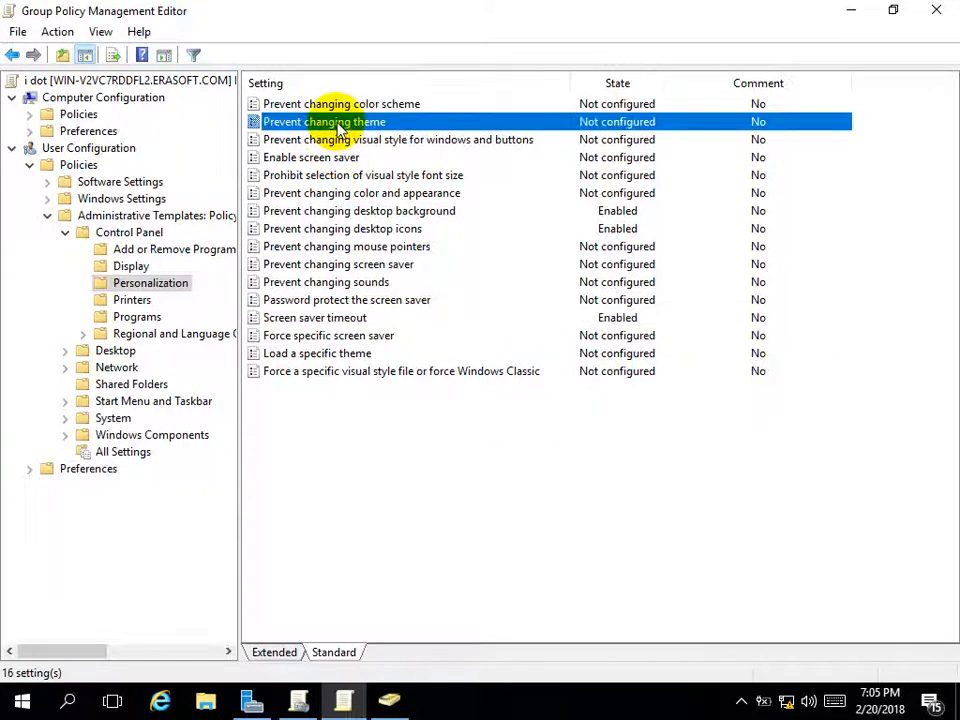
left_click(122, 193)
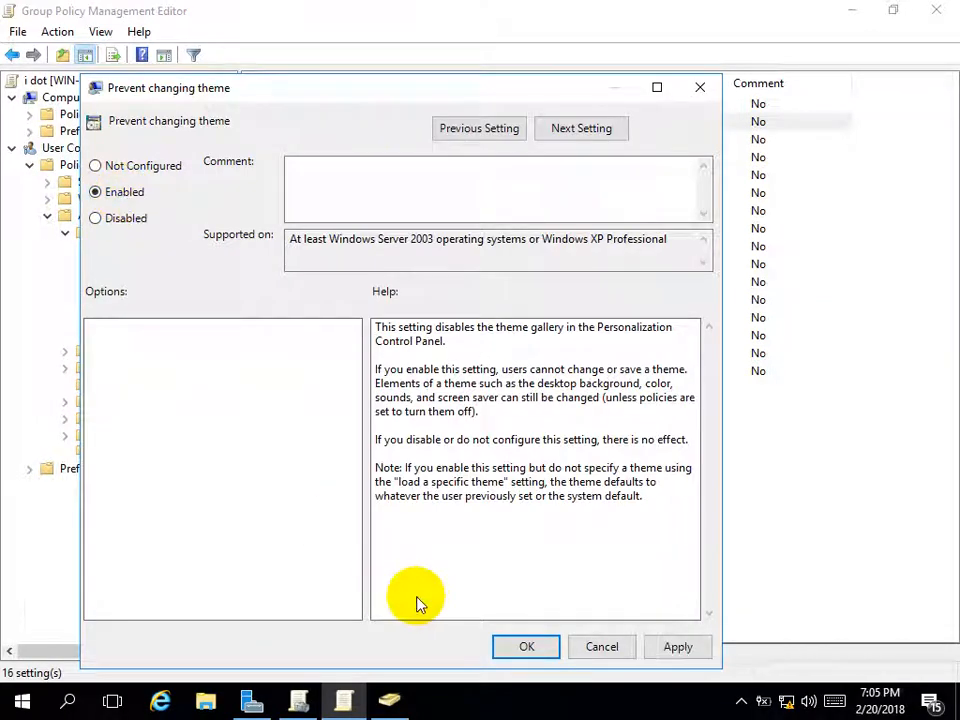
left_click(527, 645)
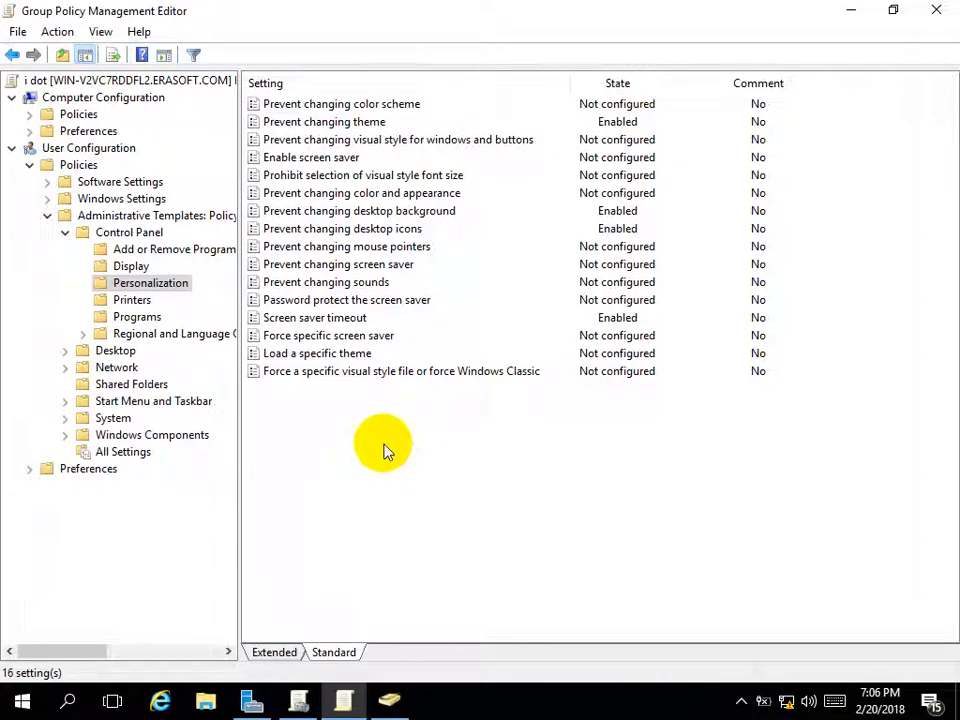
key("super+r")
key("Return")
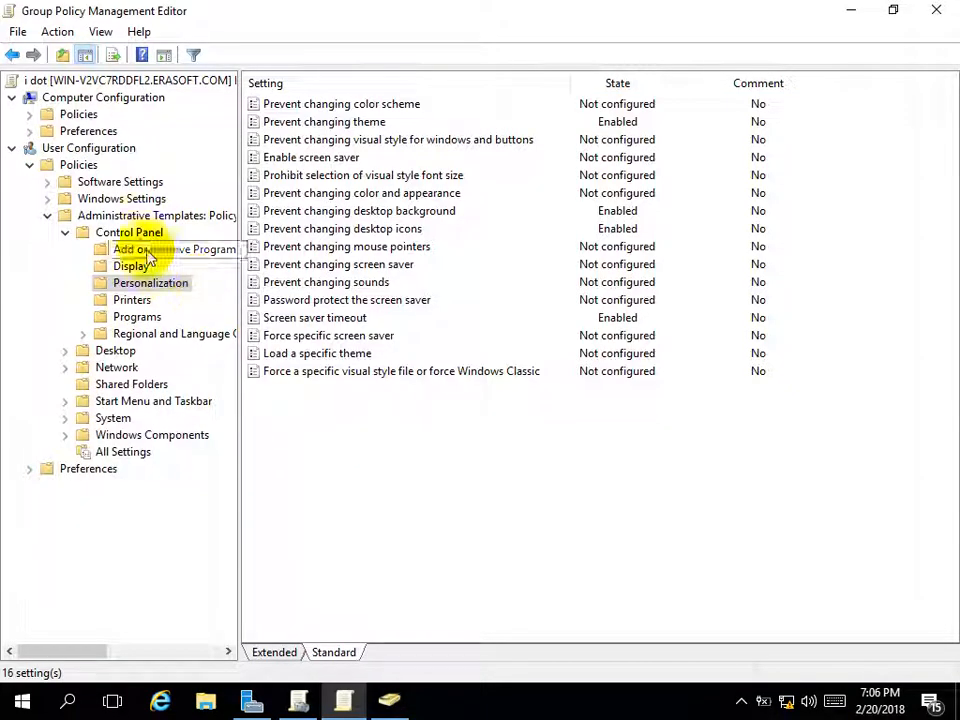
Navigate from Control Panel and Personalization to the Desktop policy settings
left_click(125, 233)
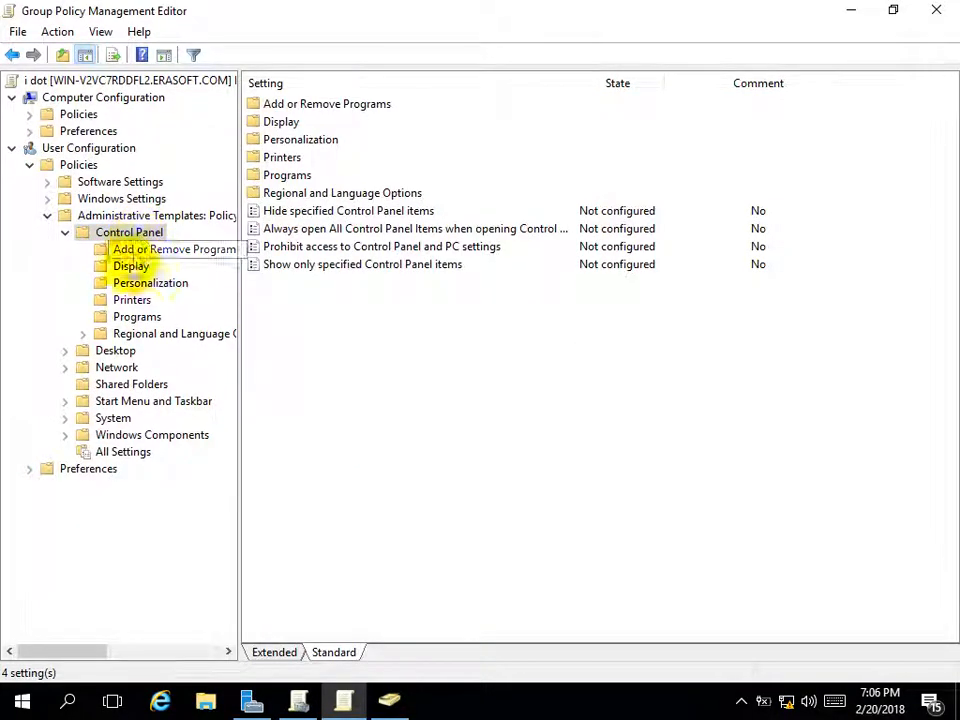
left_click(140, 286)
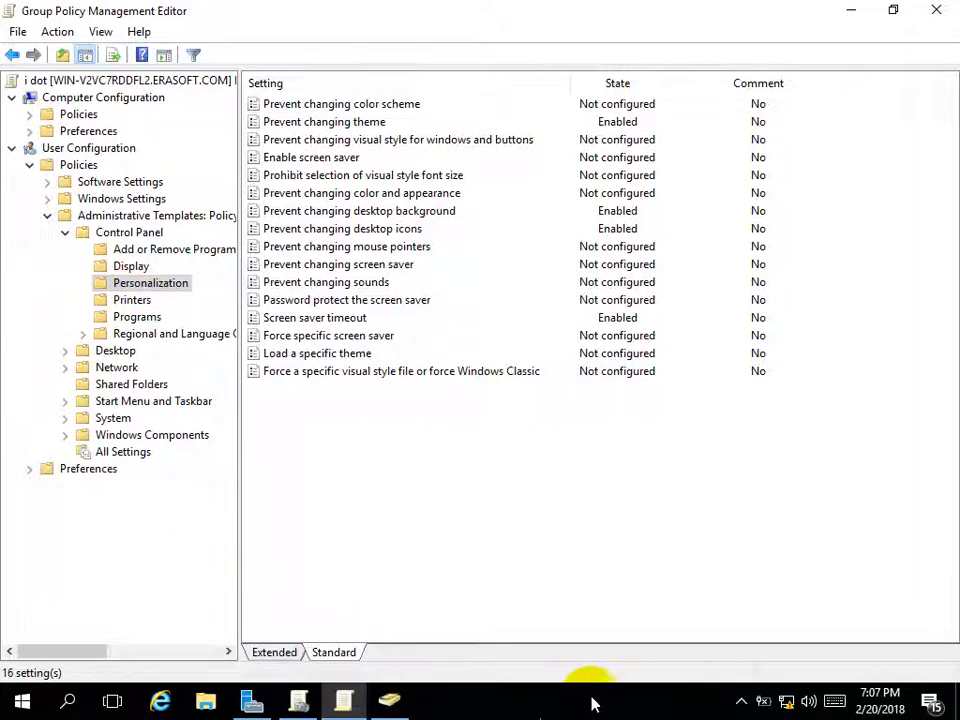
left_click(739, 702)
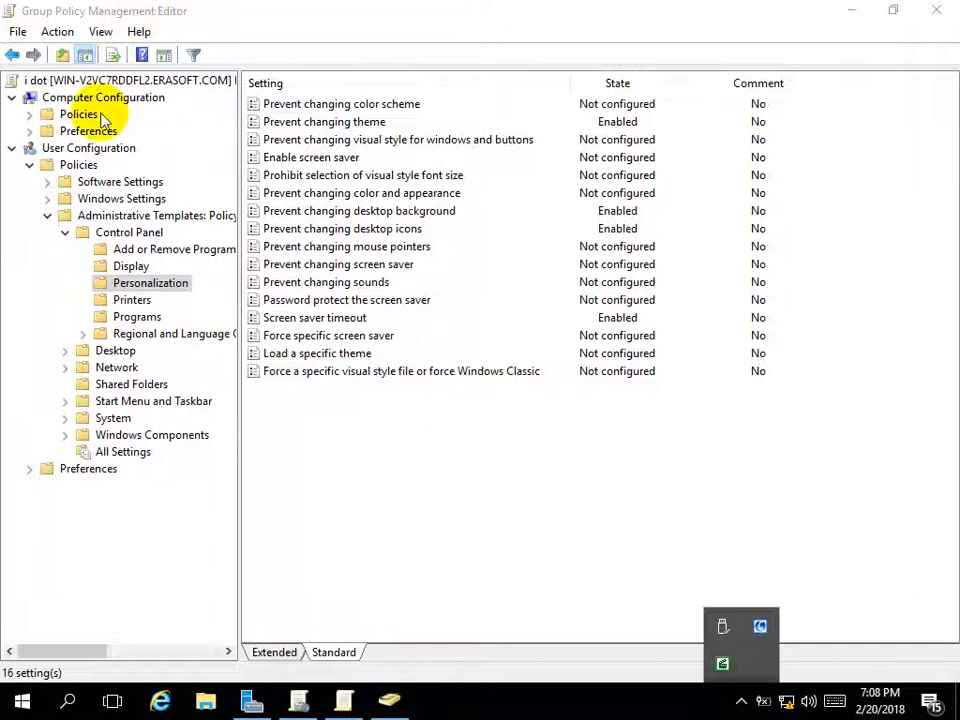
left_click(116, 352)
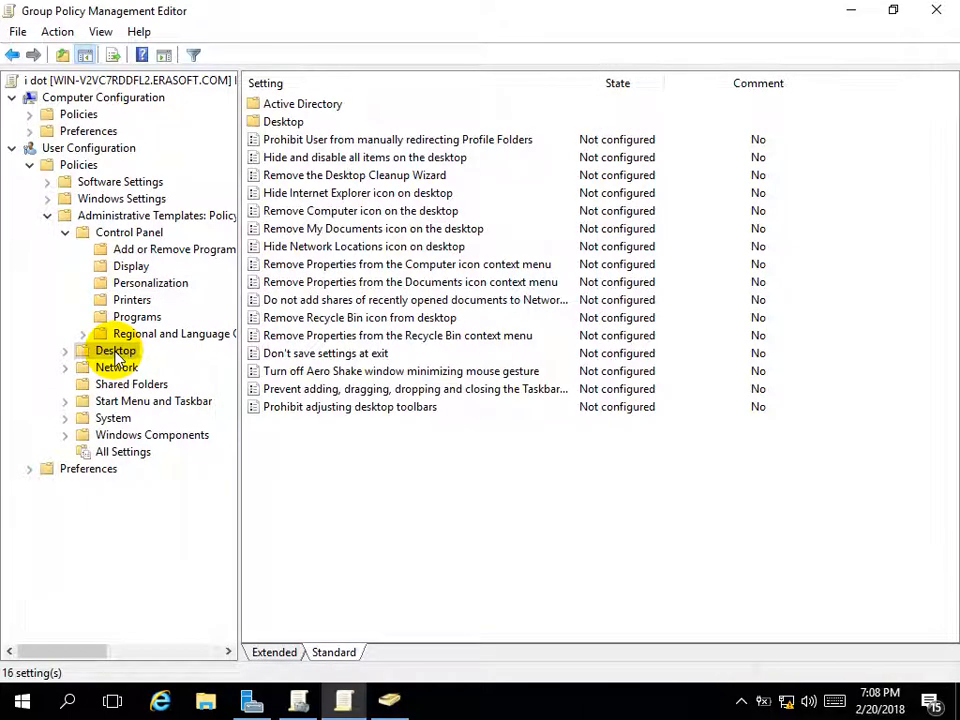
Set the Personalization Screen saver timeout policy back to Not Configured
left_click(160, 286)
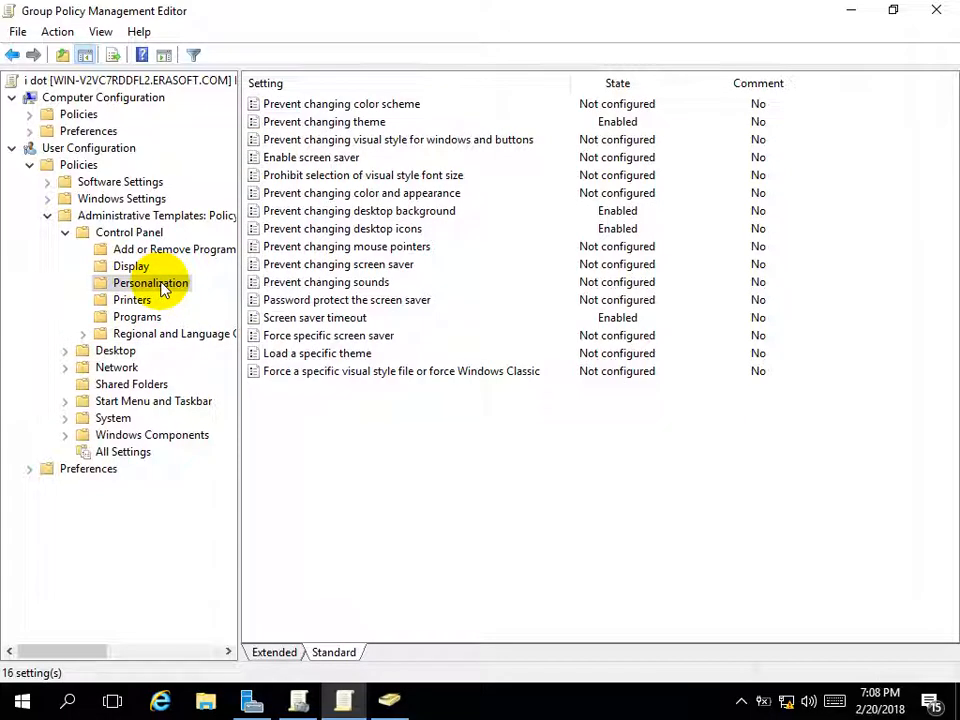
double_click(343, 319)
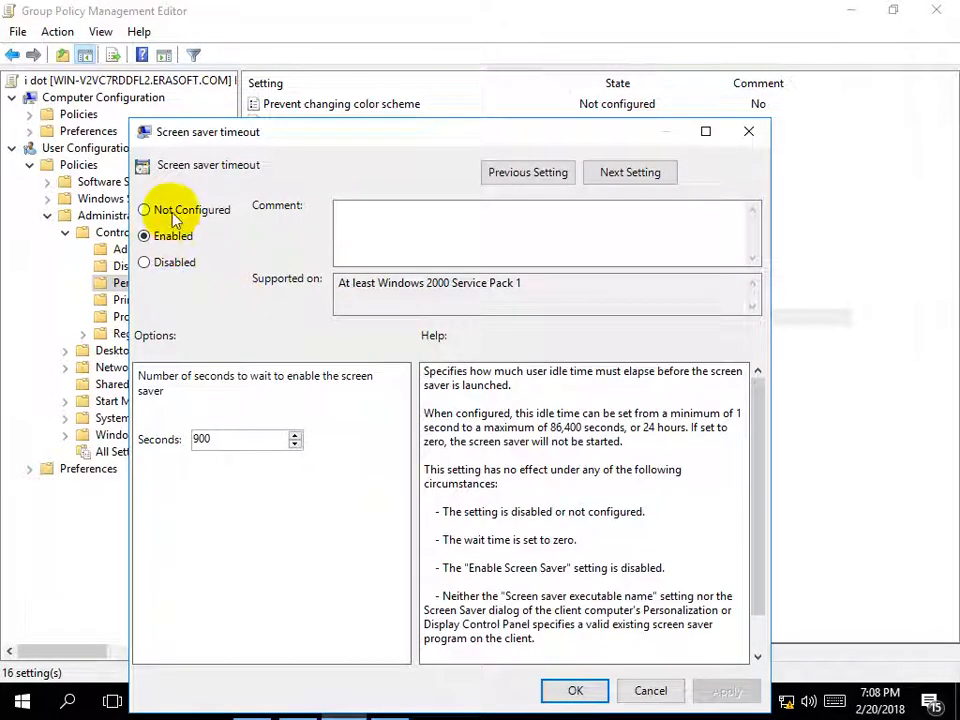
left_click(171, 212)
left_click(556, 688)
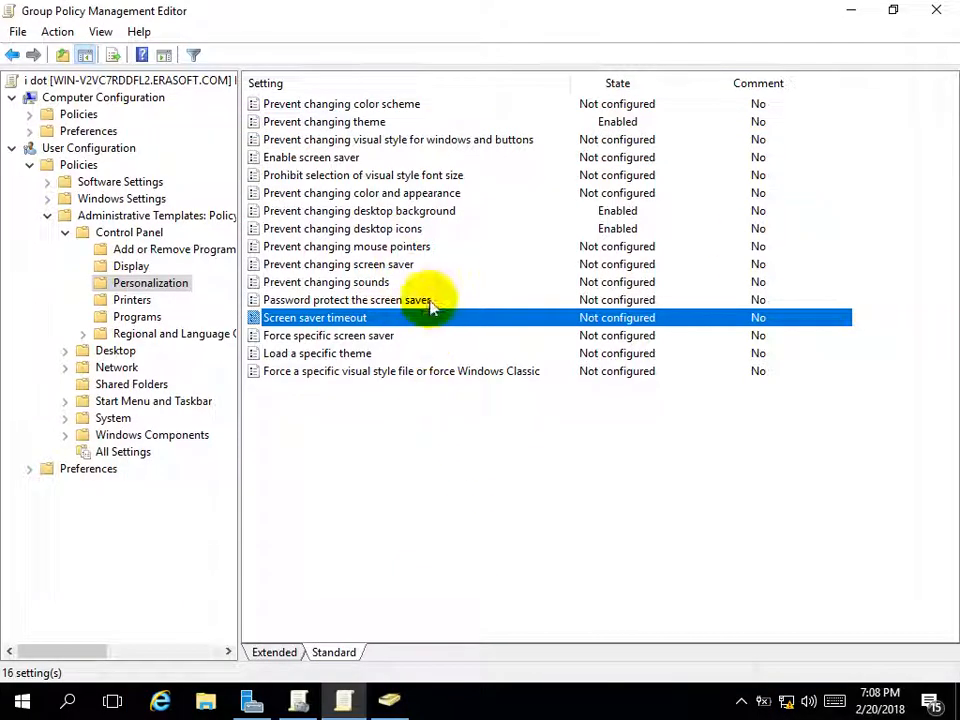
Set Prevent changing desktop icons back to Not Configured
double_click(347, 229)
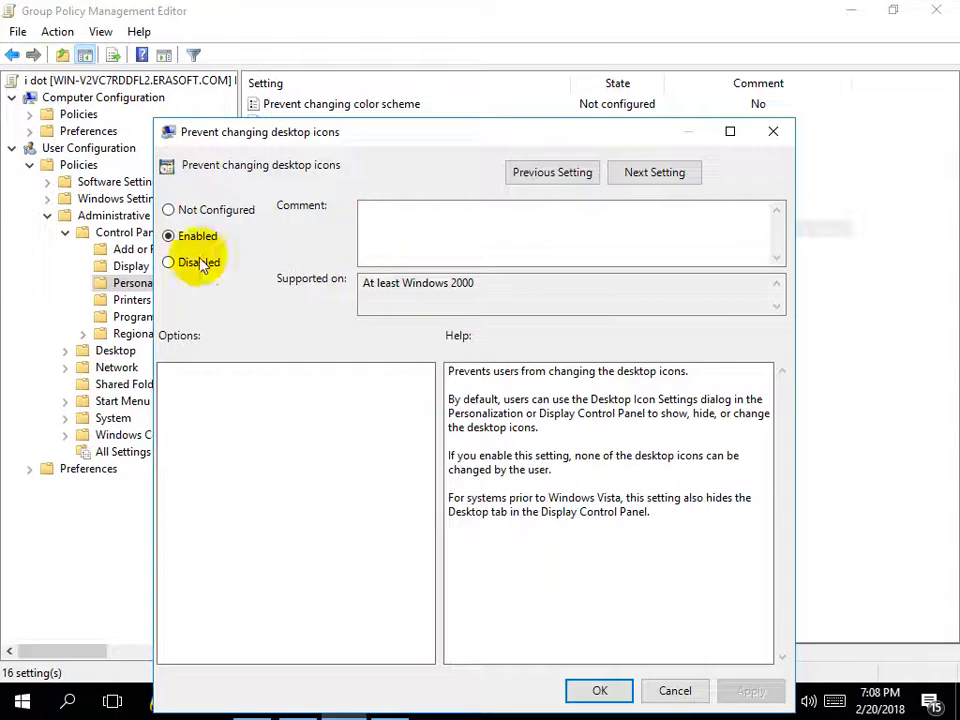
left_click(185, 212)
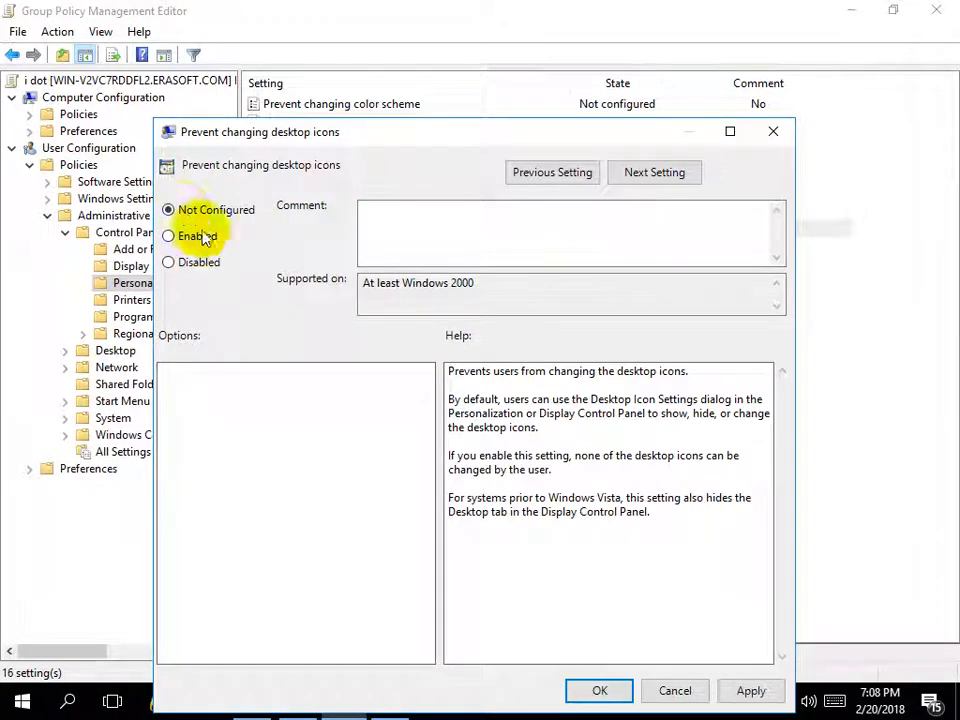
left_click(599, 692)
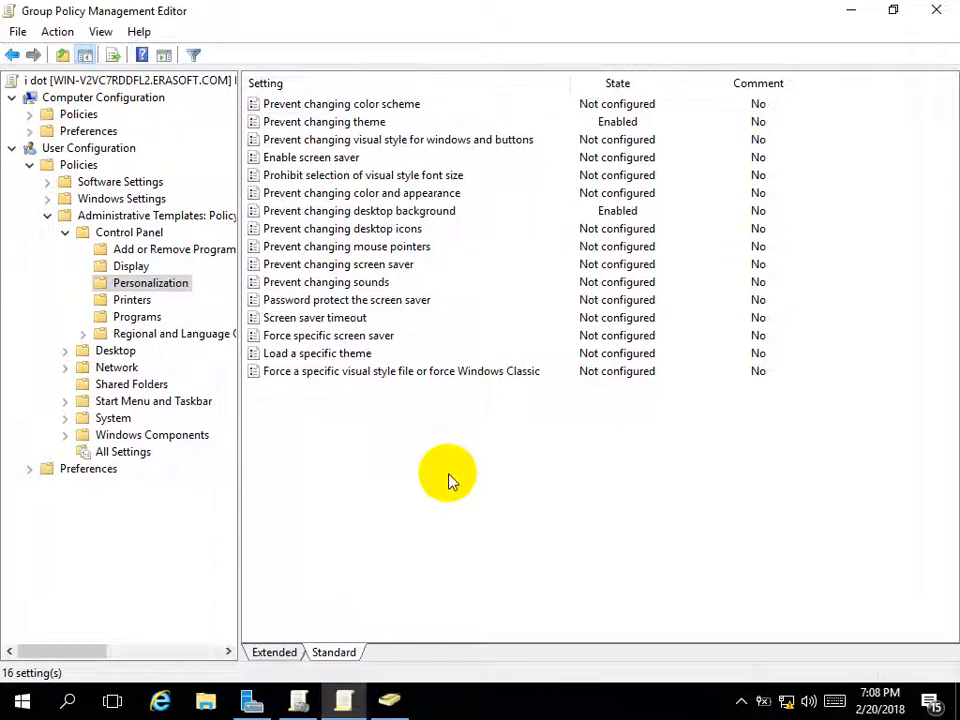
Enable 'Hide and disable all items on the desktop' in the user Desktop policies
left_click(115, 351)
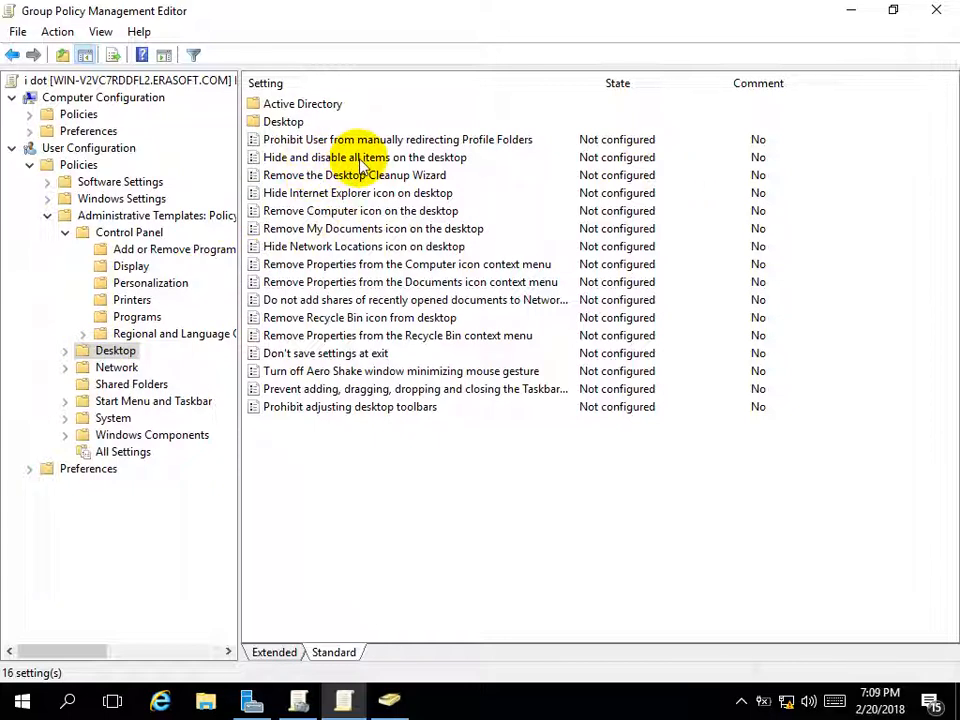
left_click(362, 160)
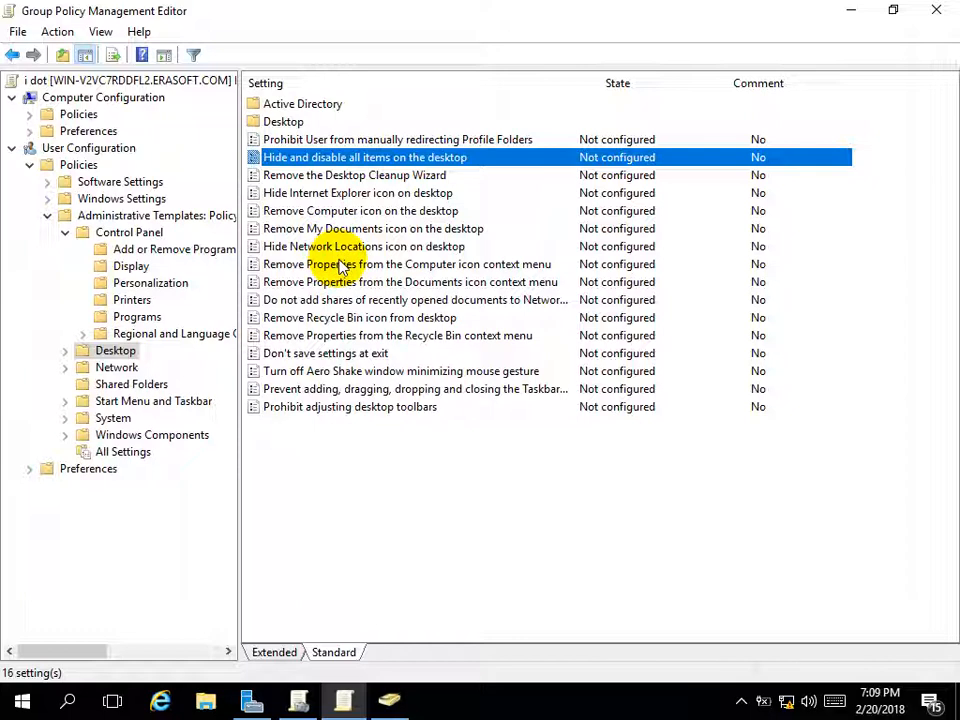
double_click(380, 157)
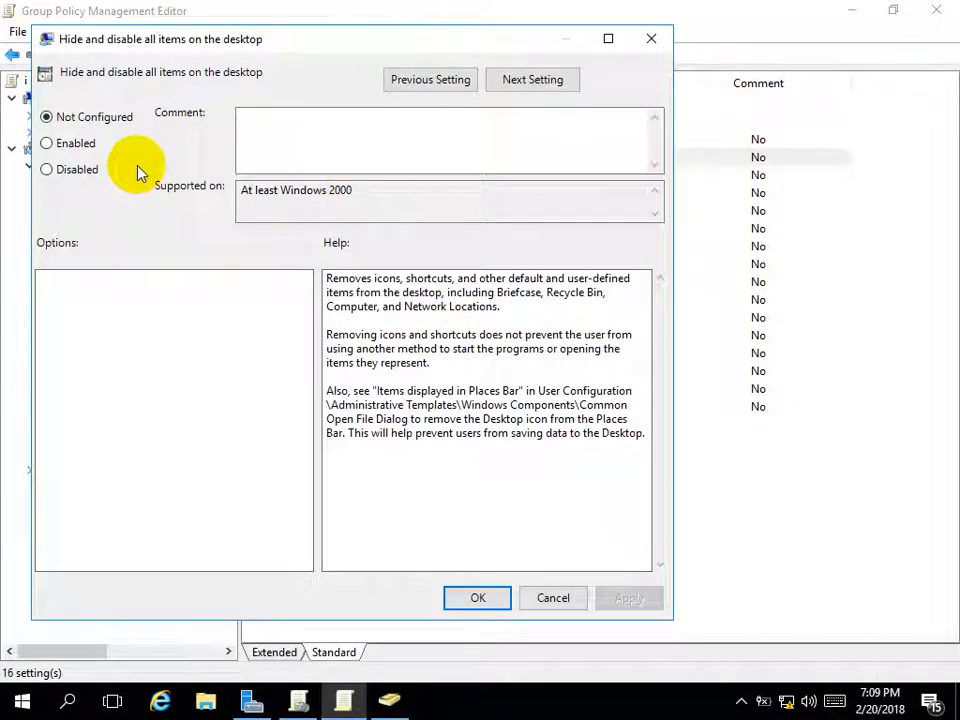
left_click(78, 146)
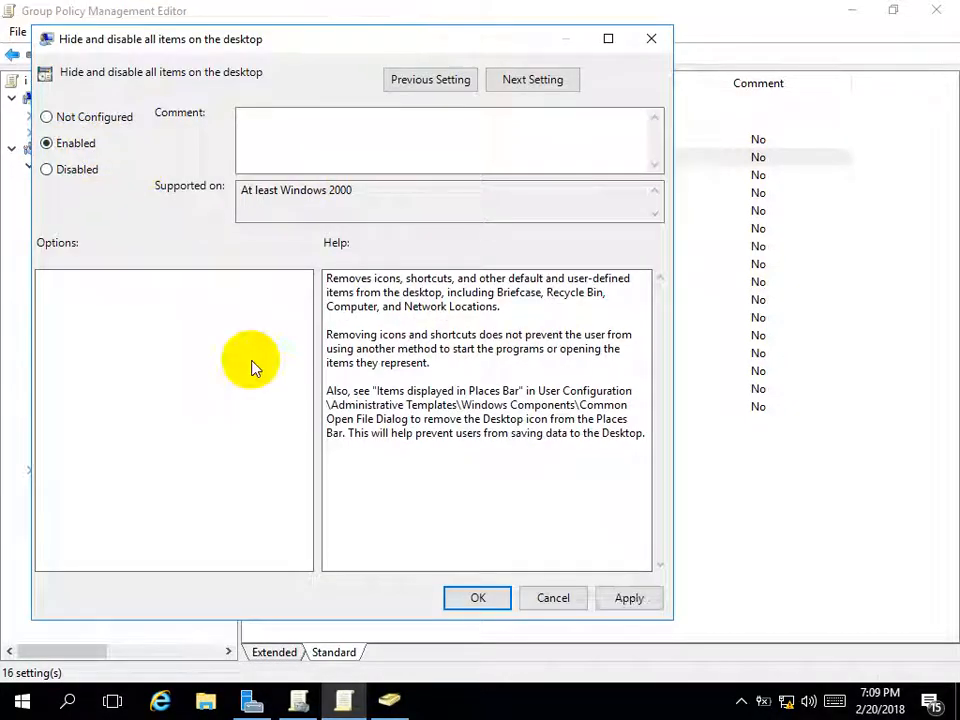
left_click(460, 596)
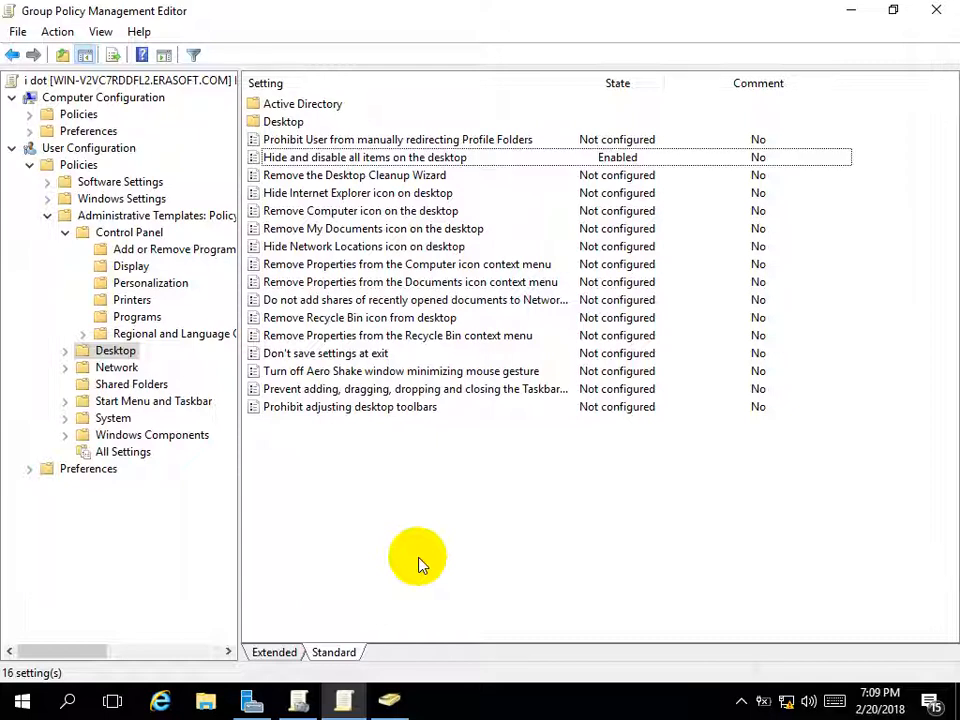
key("super+r")
Run gpupdate to apply the new desktop restriction
key("Return")
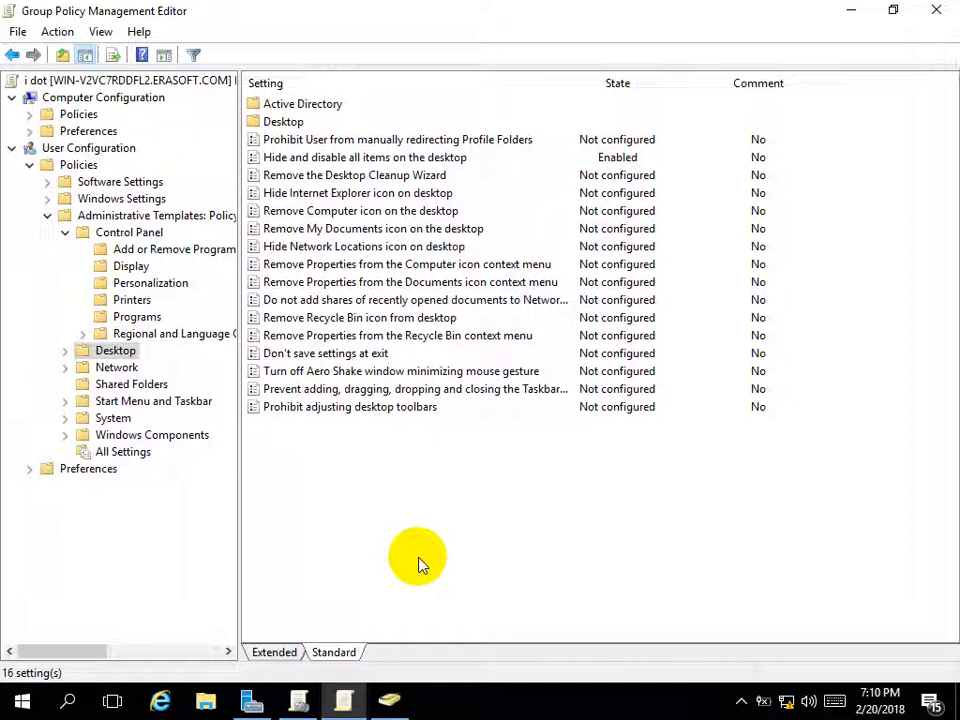
right_click(373, 495)
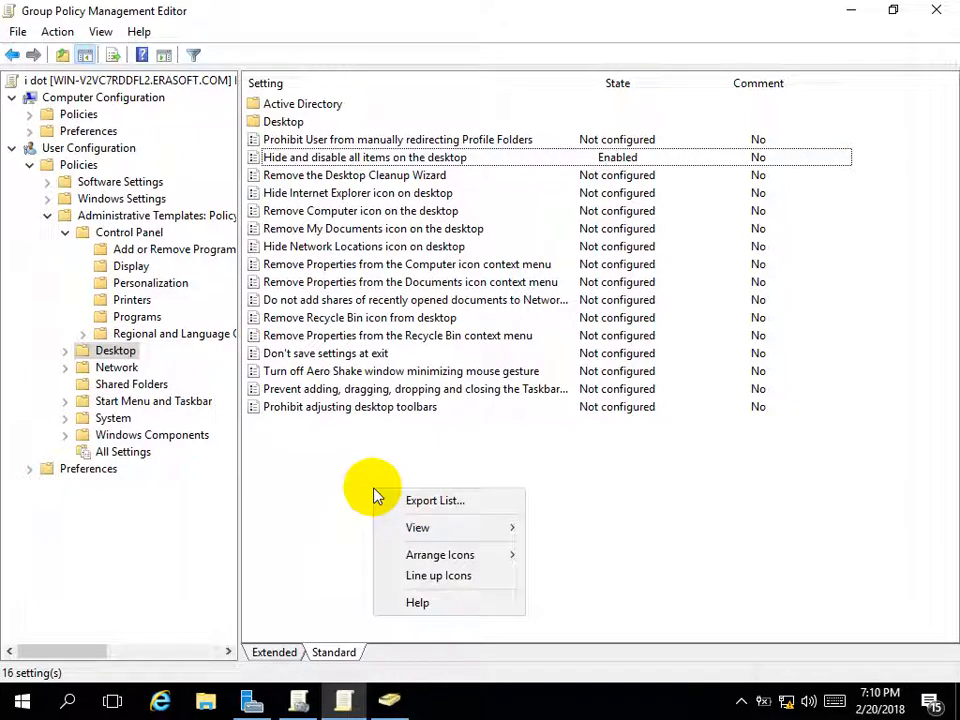
left_click(343, 482)
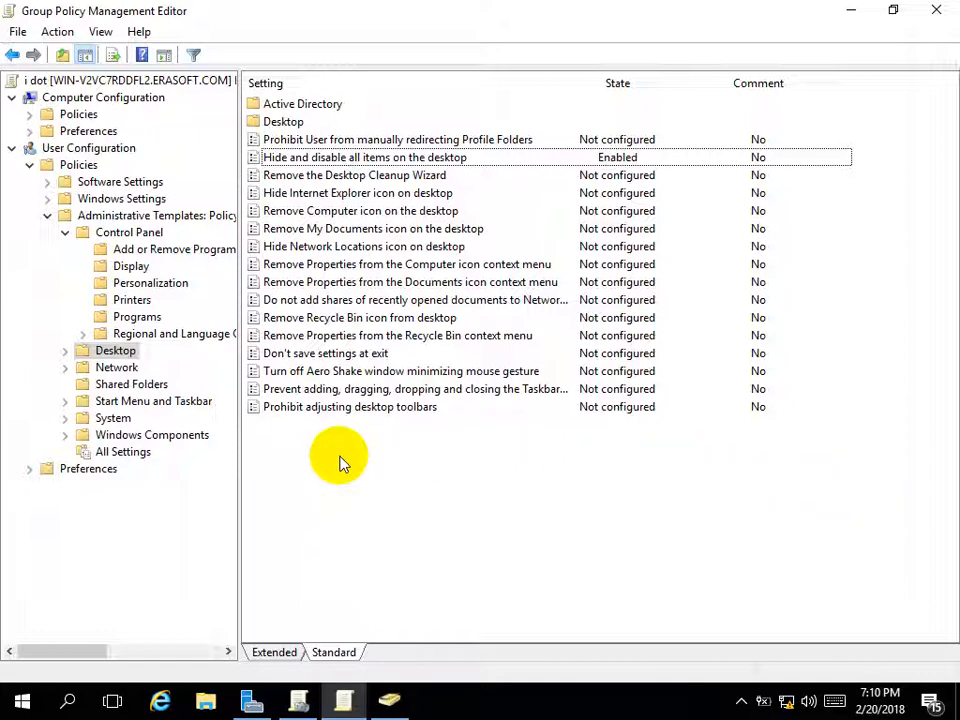
Open and close File Explorer twice, then bring up the Run box for another gpupdate
key("super+e")
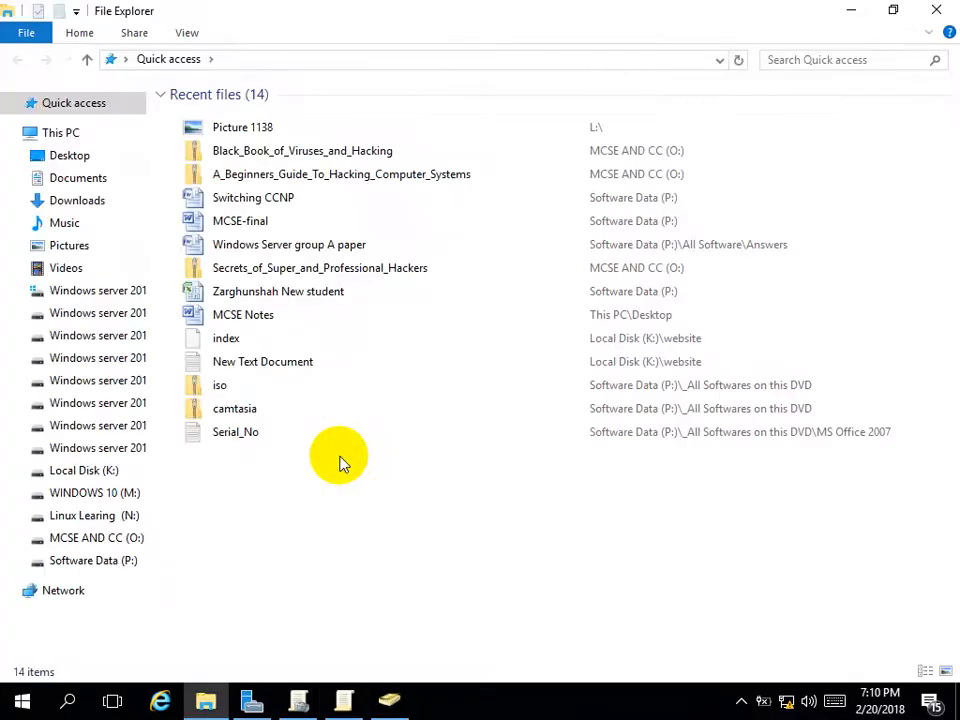
left_click(936, 10)
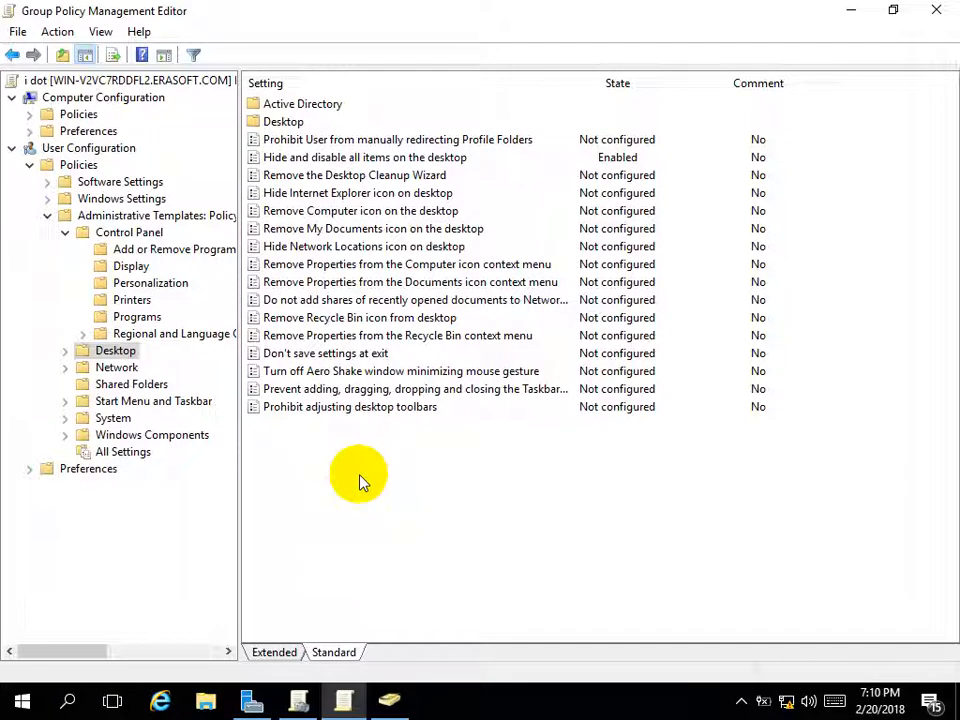
key("super+e")
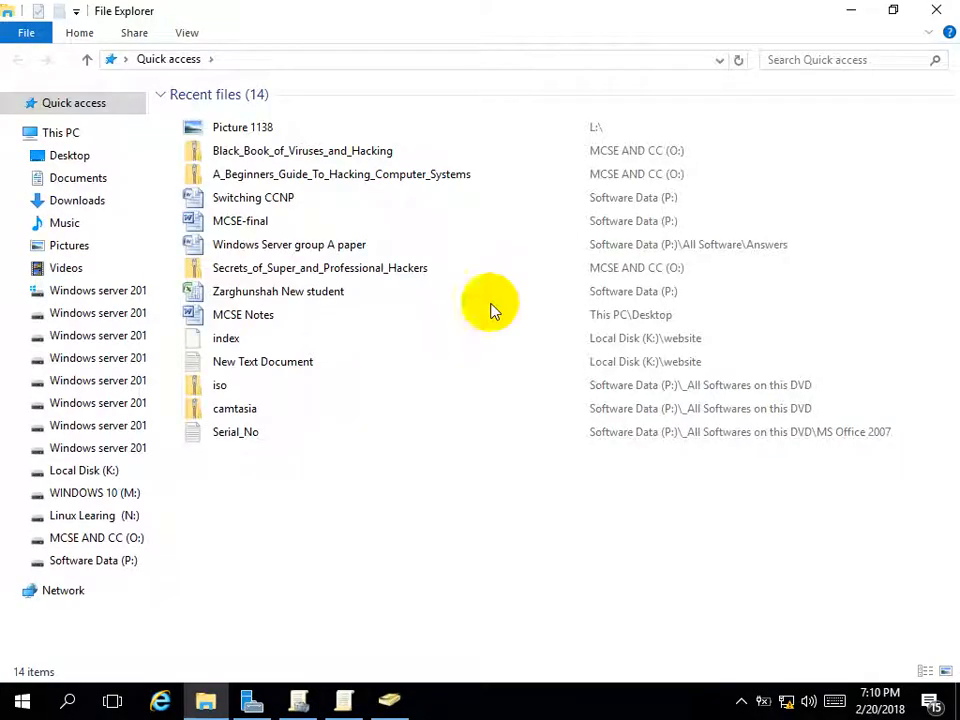
left_click(934, 12)
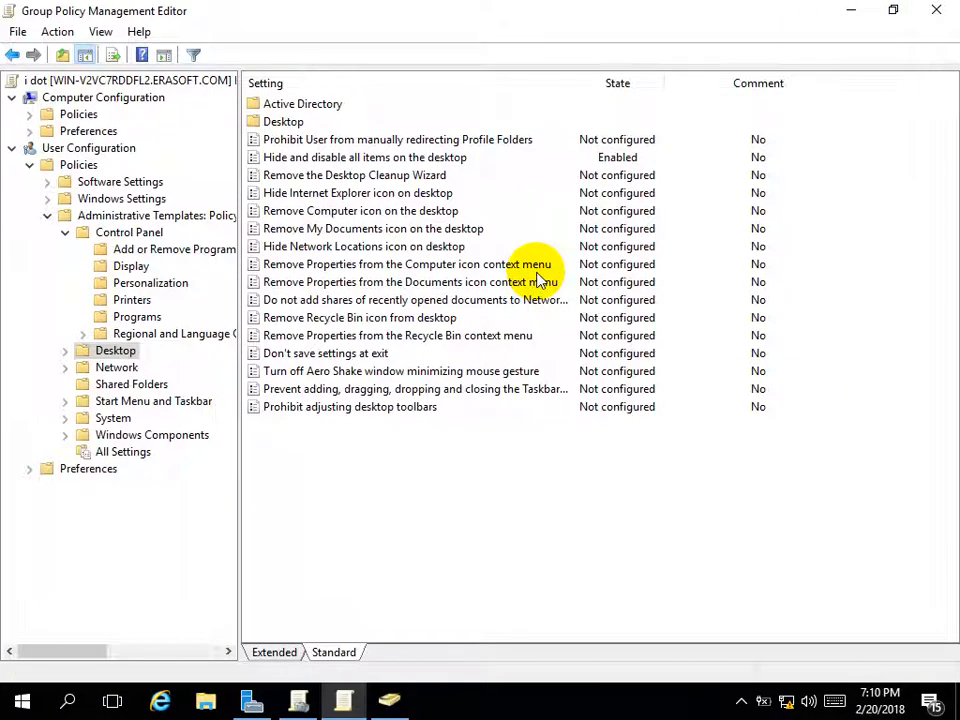
key("super+r")
Run gpupdate and wait for 'Computer Policy update completed successfully'
key("Return")
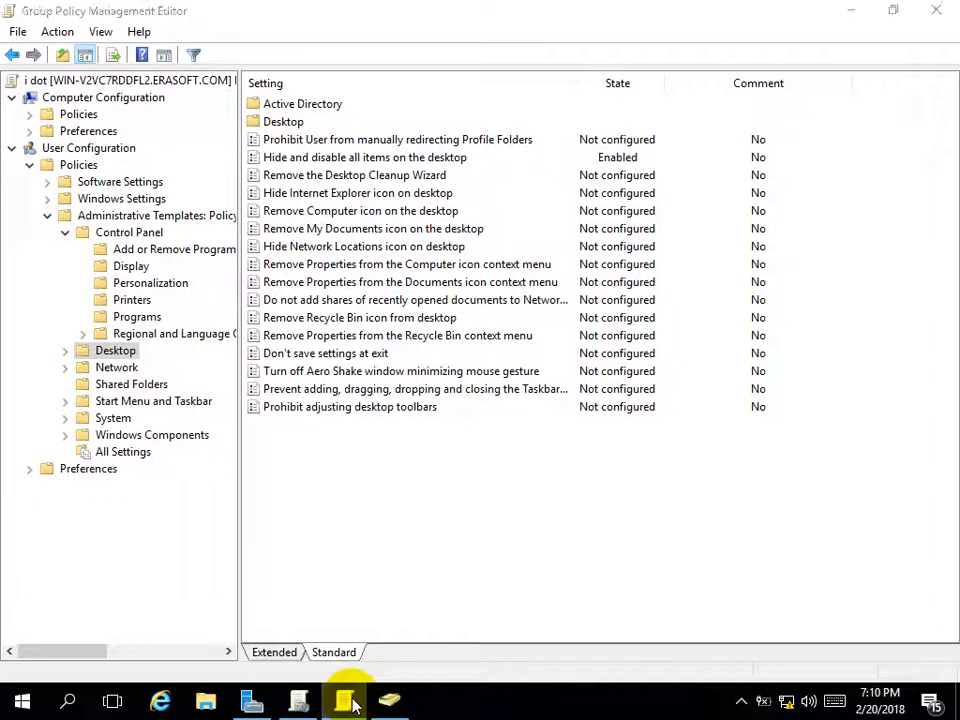
Switch between the open taskbar windows back to the i dot policy's Group Policy Management Editor
left_click(350, 702)
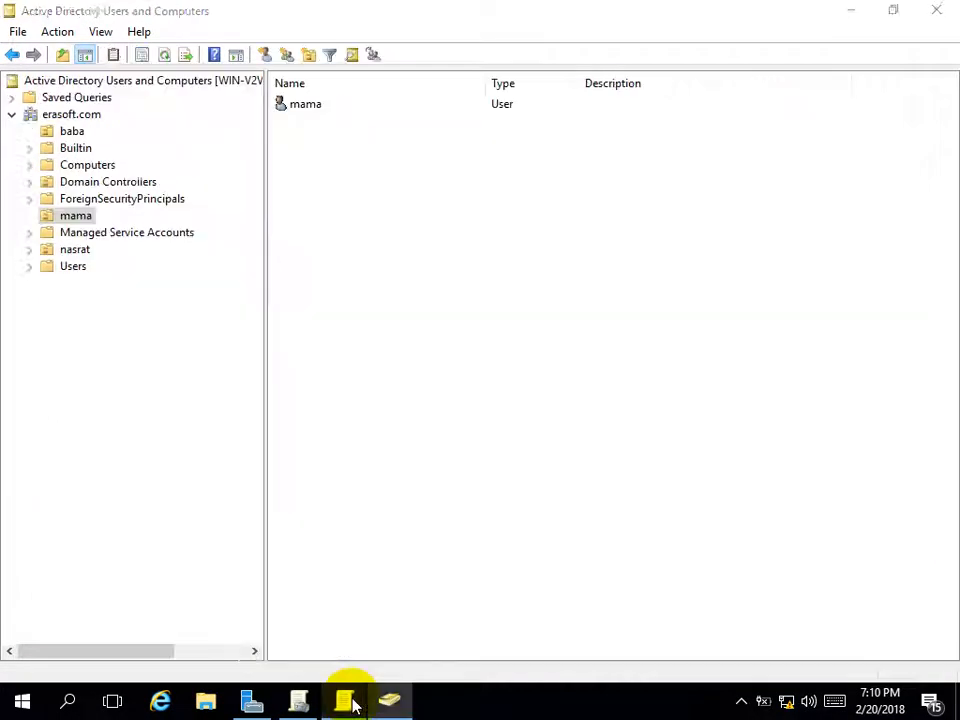
left_click(388, 706)
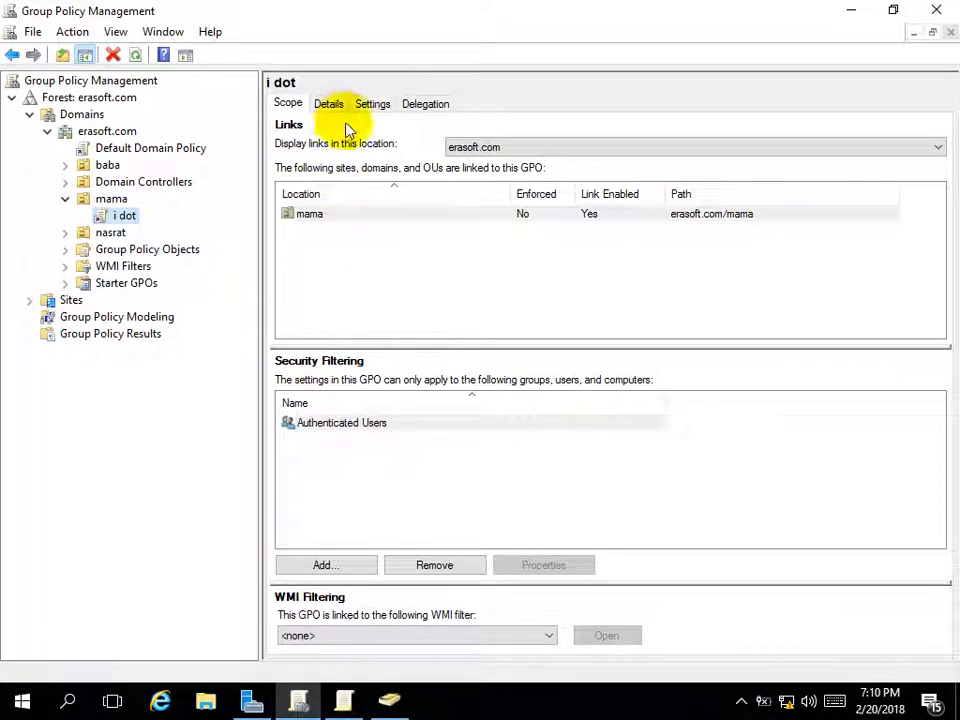
left_click(345, 702)
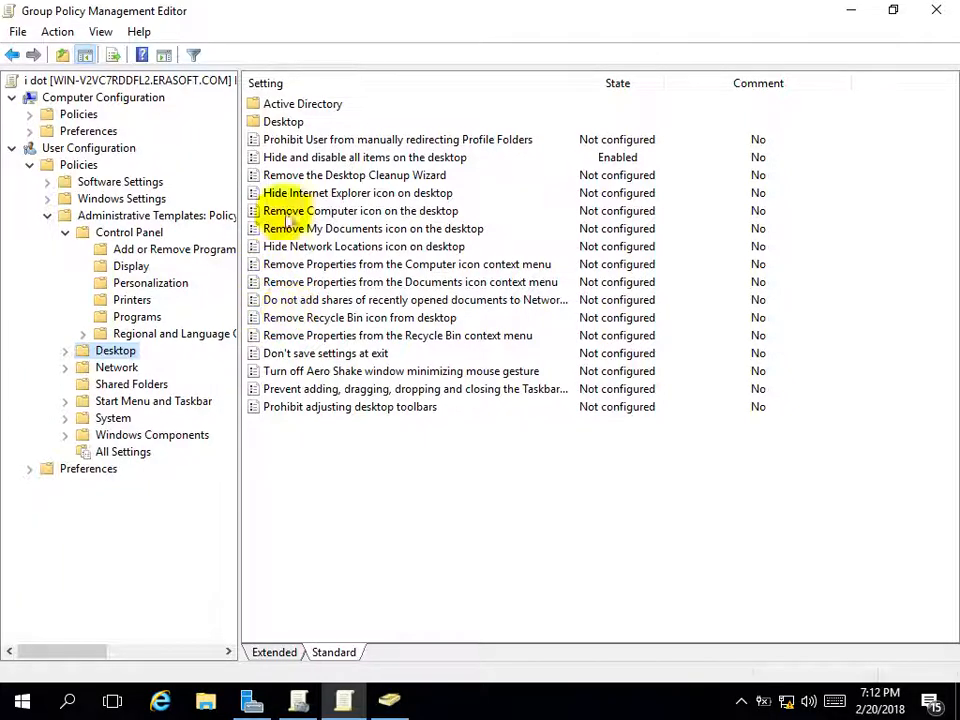
Revert 'Hide and disable all items on the desktop' to Not Configured, then select Start Menu and Taskbar
left_click(333, 160)
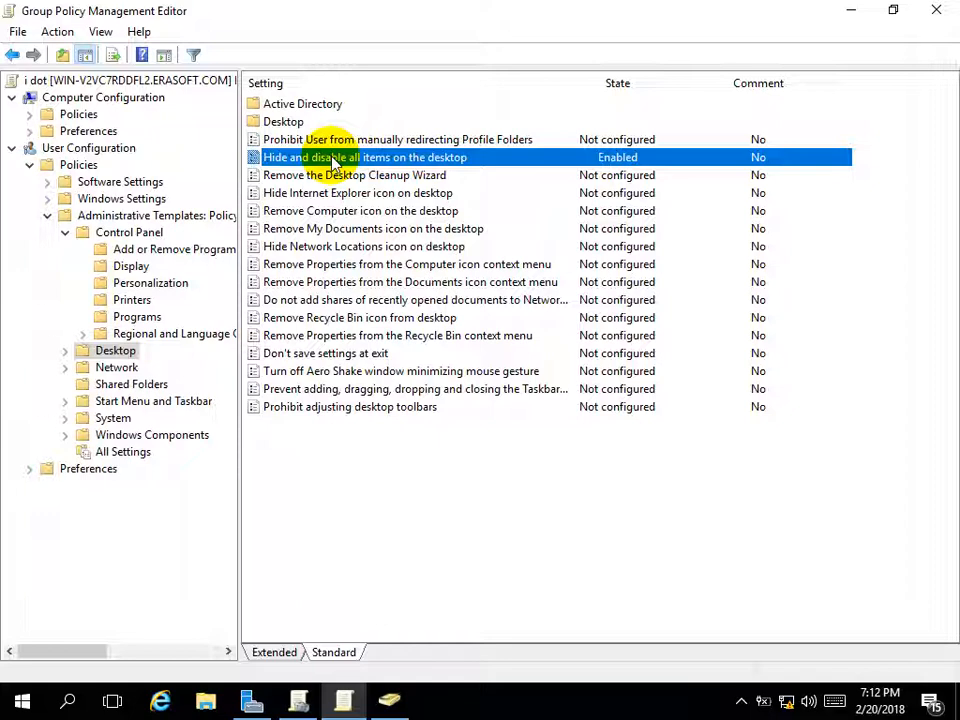
double_click(333, 160)
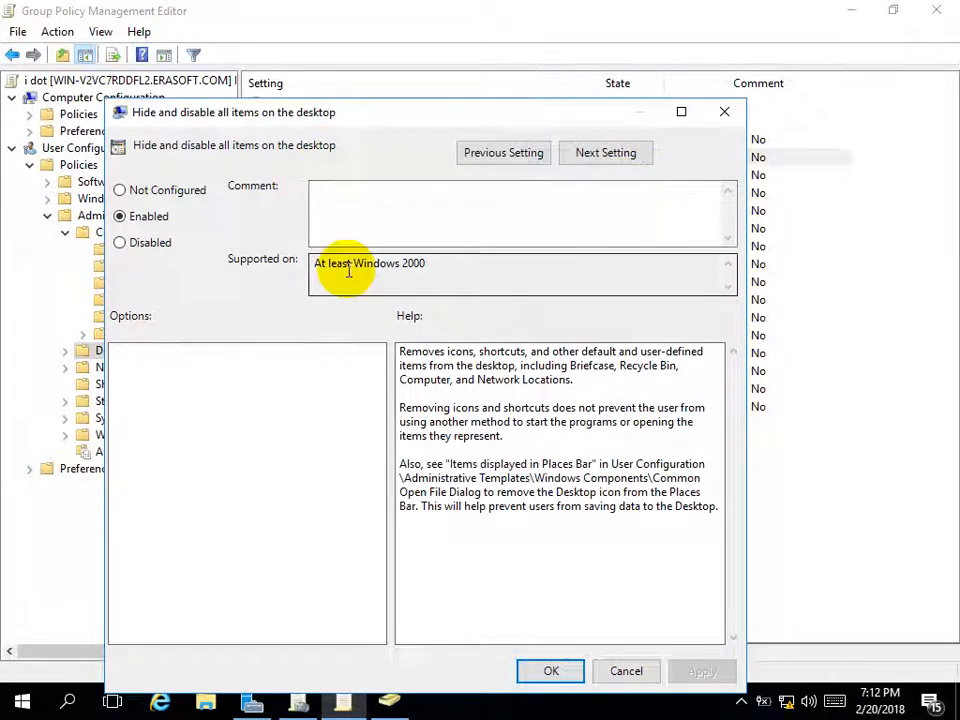
left_click(155, 190)
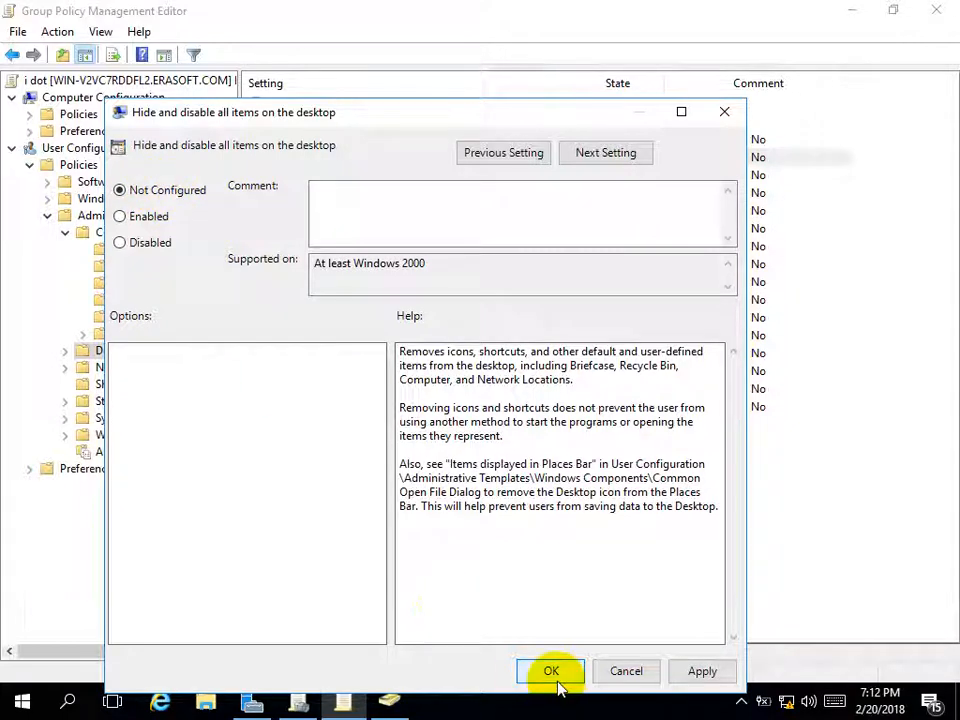
left_click(551, 671)
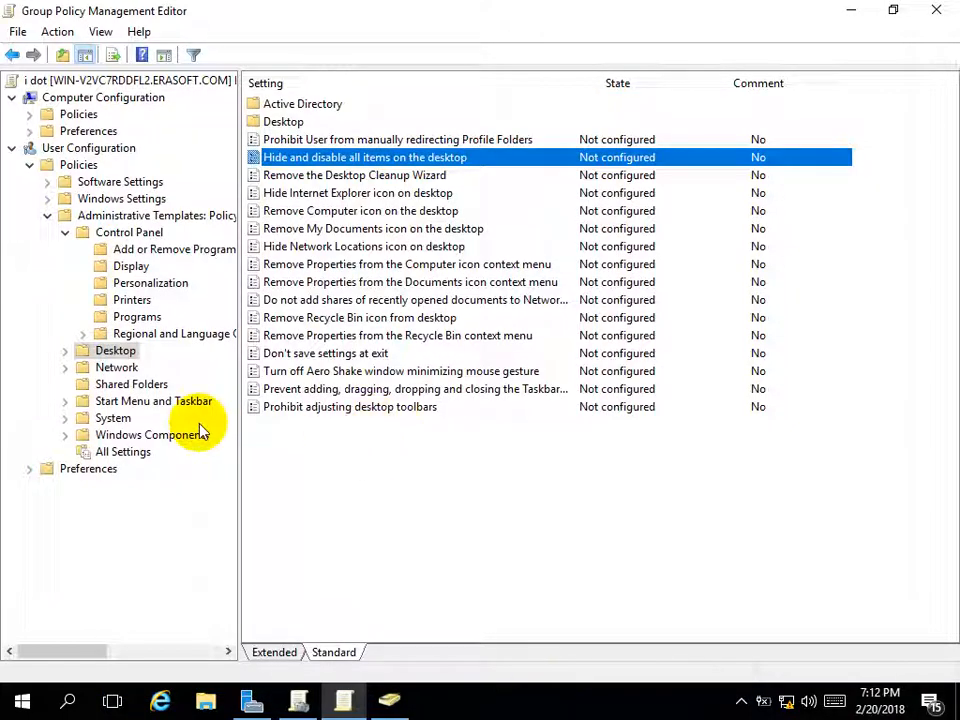
left_click(165, 412)
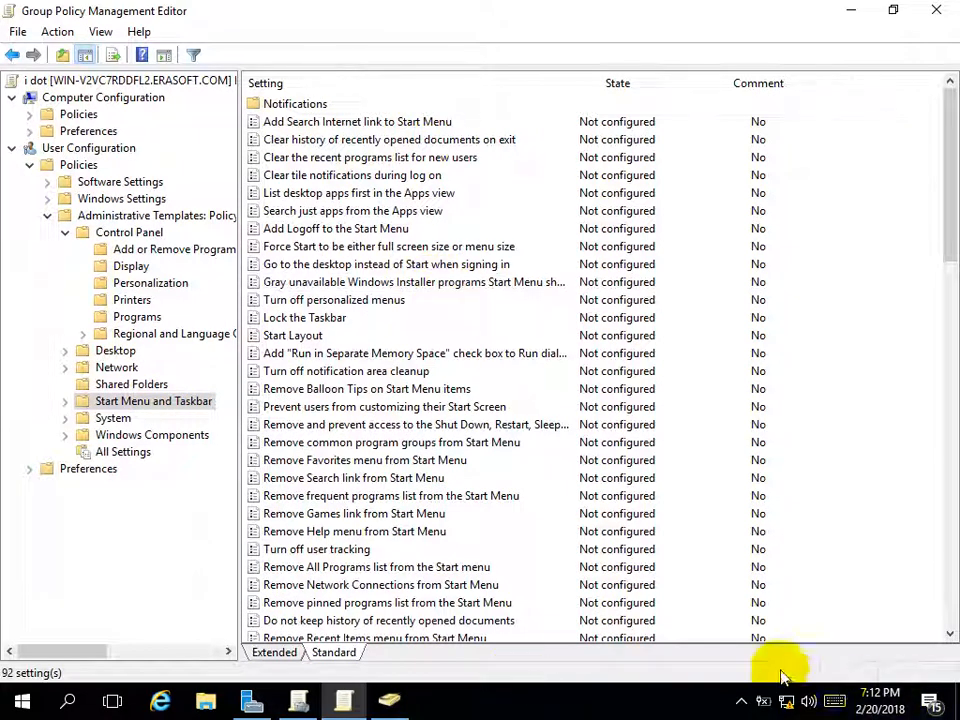
right_click(546, 711)
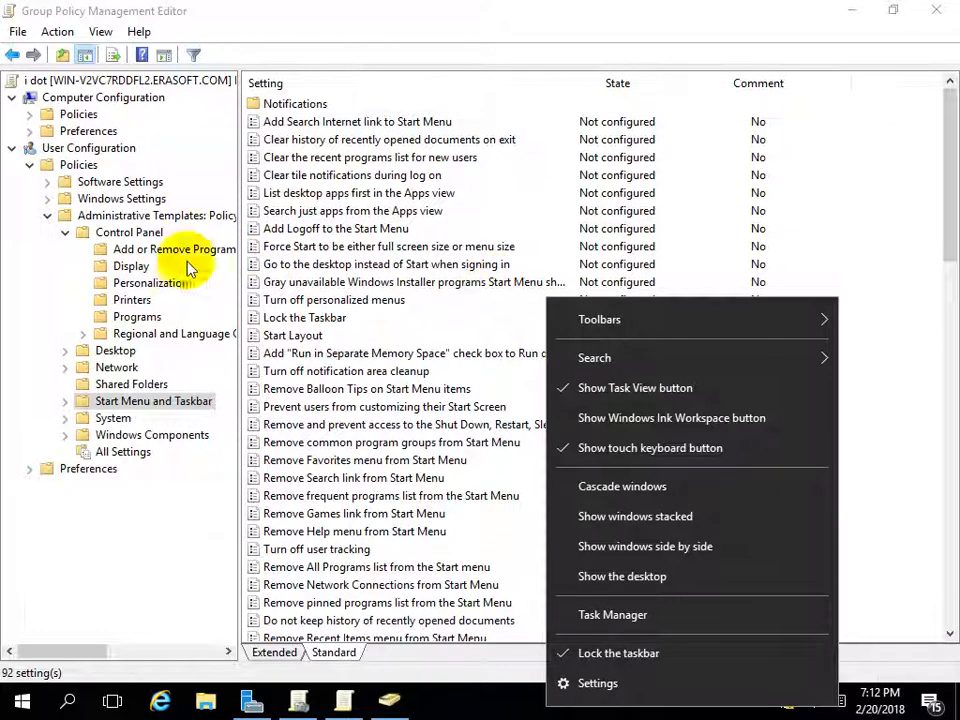
left_click(127, 560)
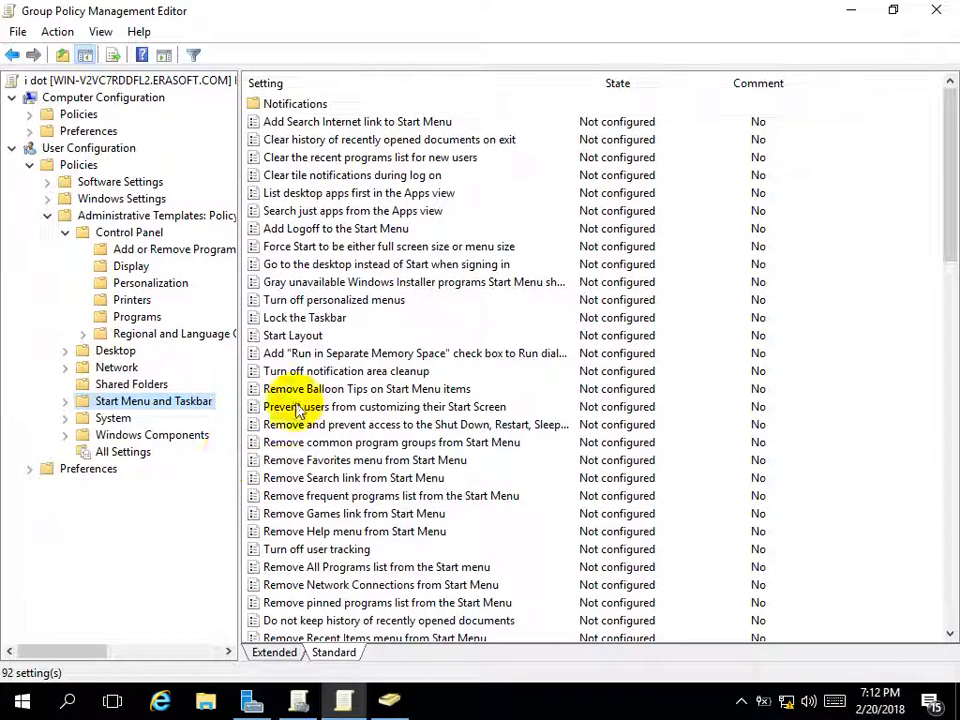
left_click(353, 303)
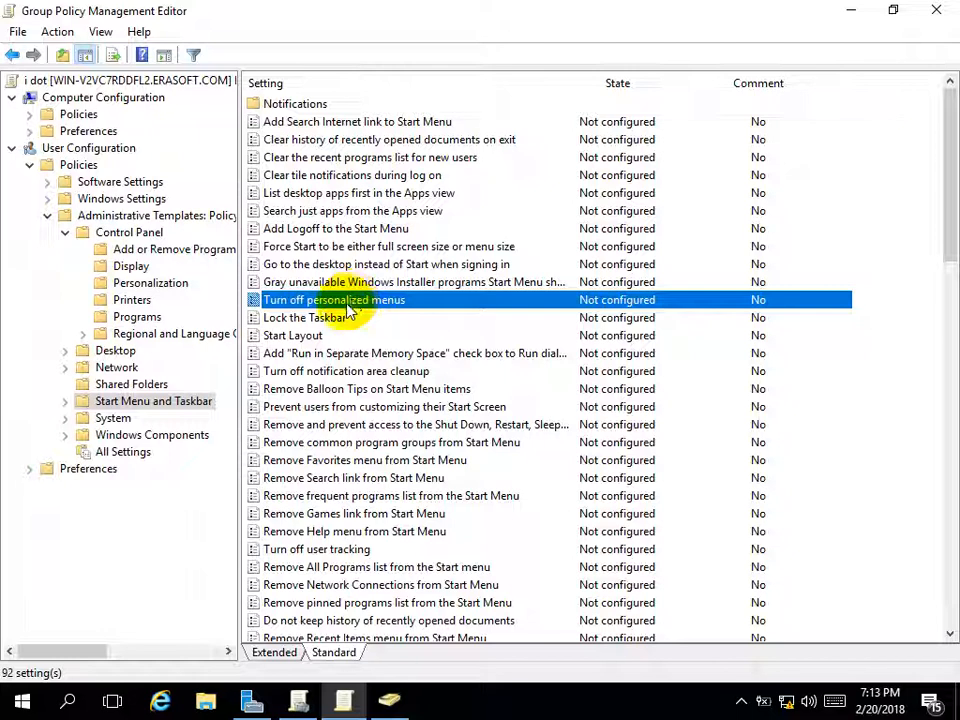
Set the 'Lock the Taskbar' policy to Enabled
double_click(349, 317)
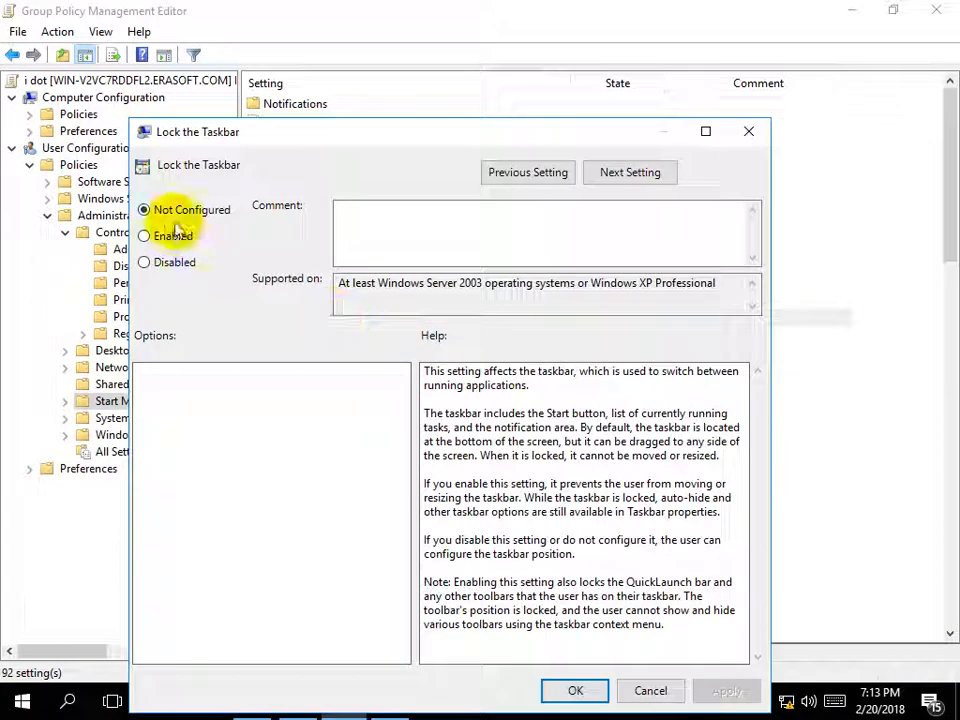
left_click(160, 237)
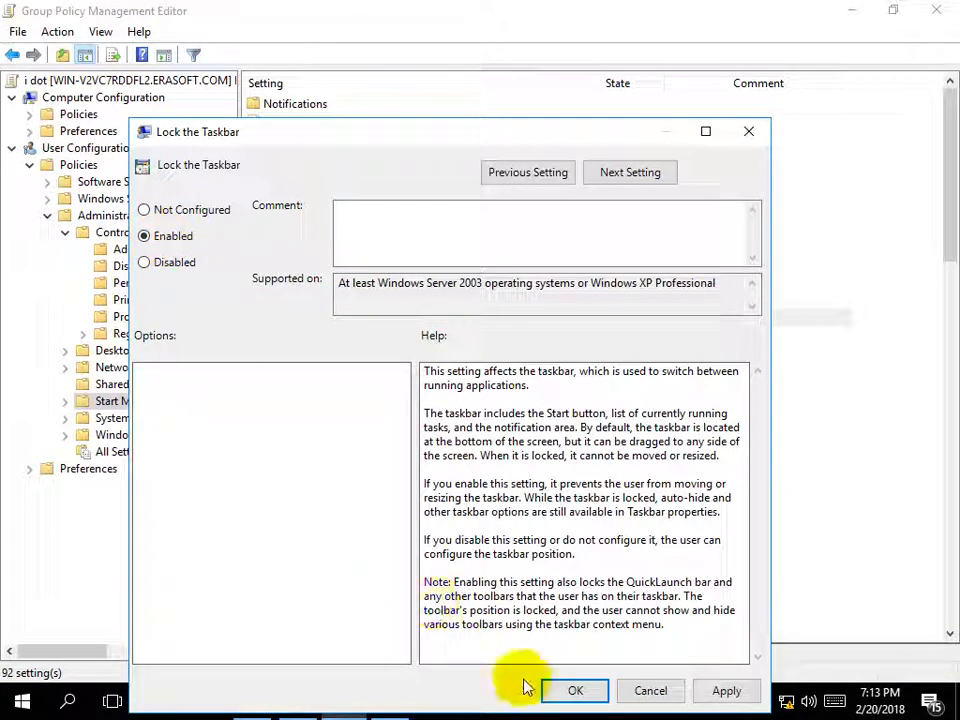
left_click(575, 689)
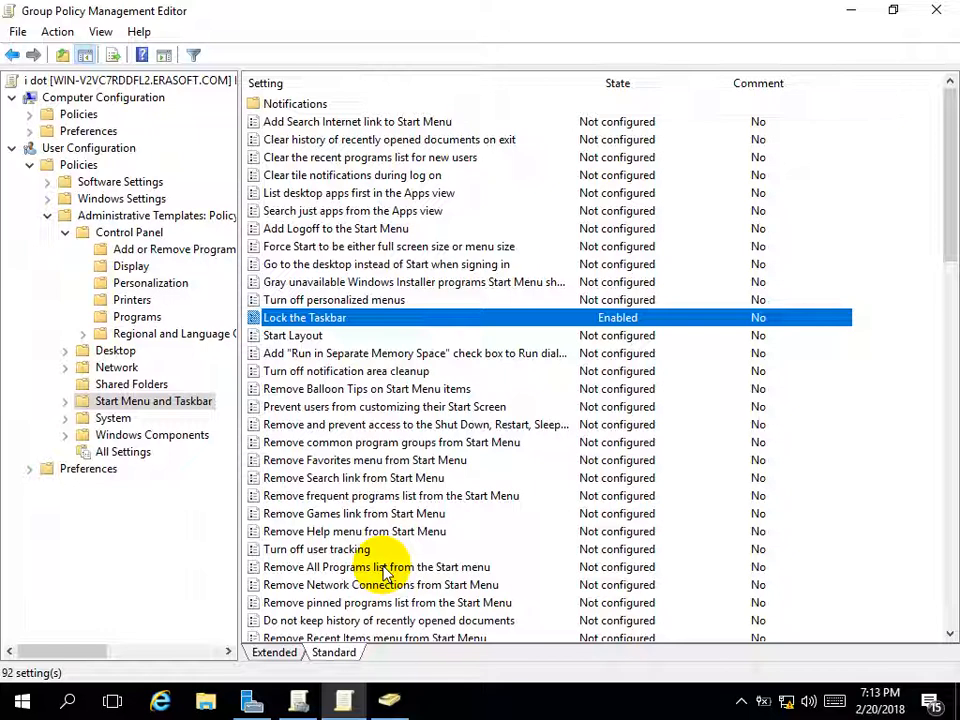
Enable 'Remove All Programs list' and 'Remove Help menu' from the Start Menu
double_click(383, 568)
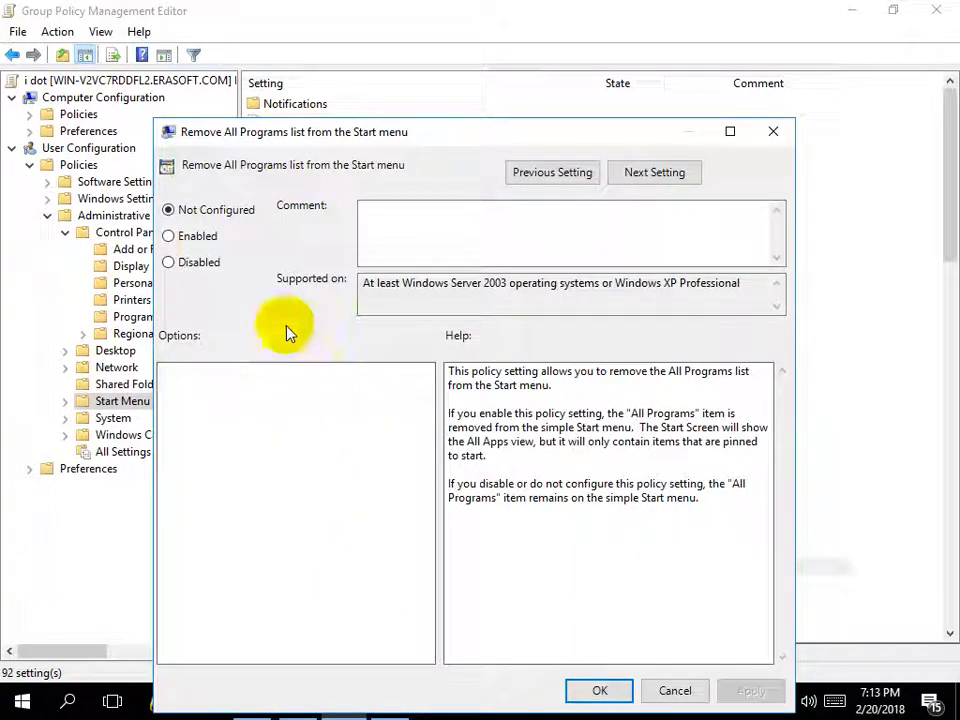
left_click(199, 238)
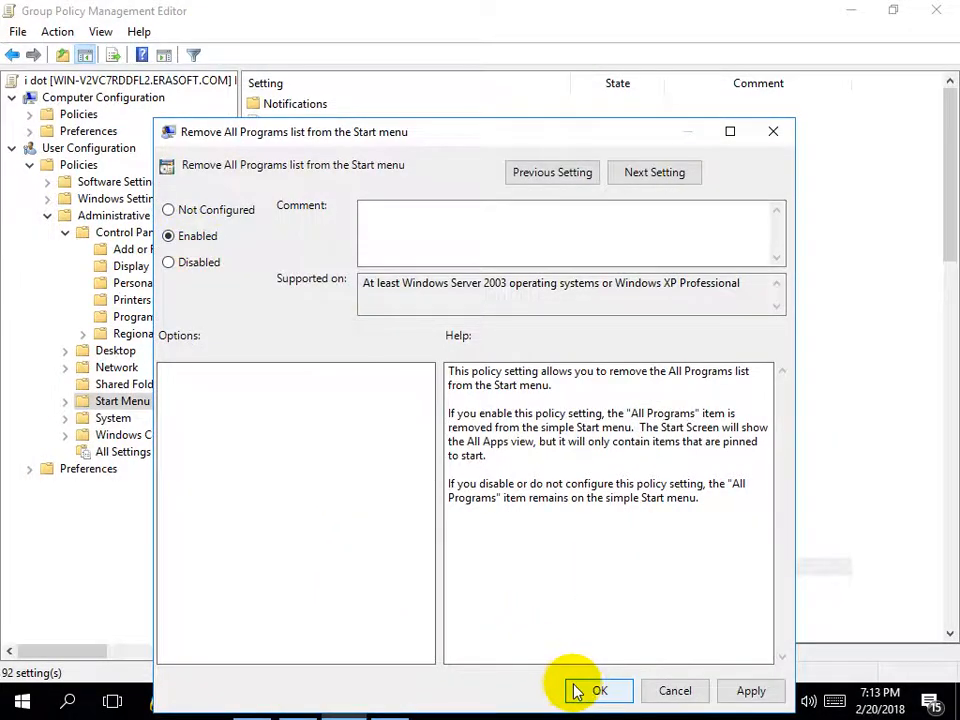
left_click(580, 690)
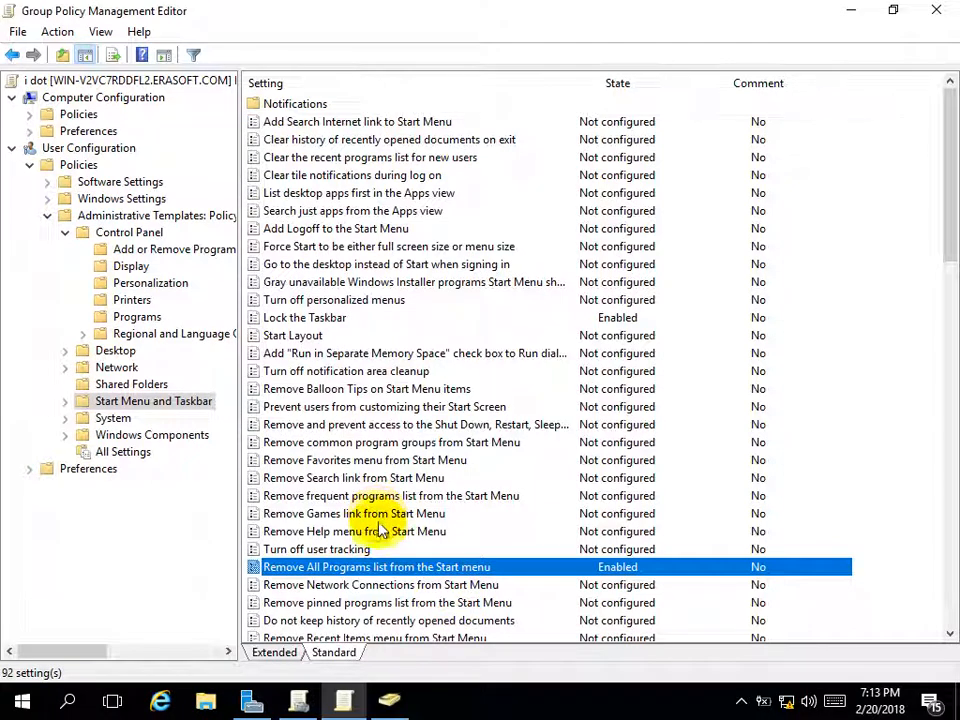
left_click(383, 533)
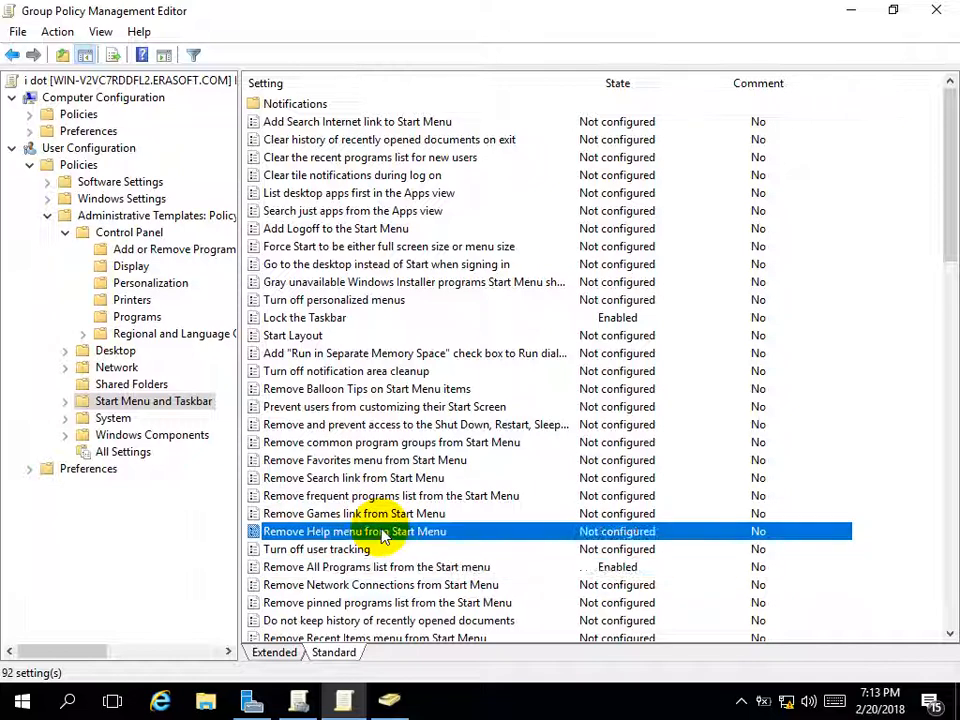
double_click(383, 533)
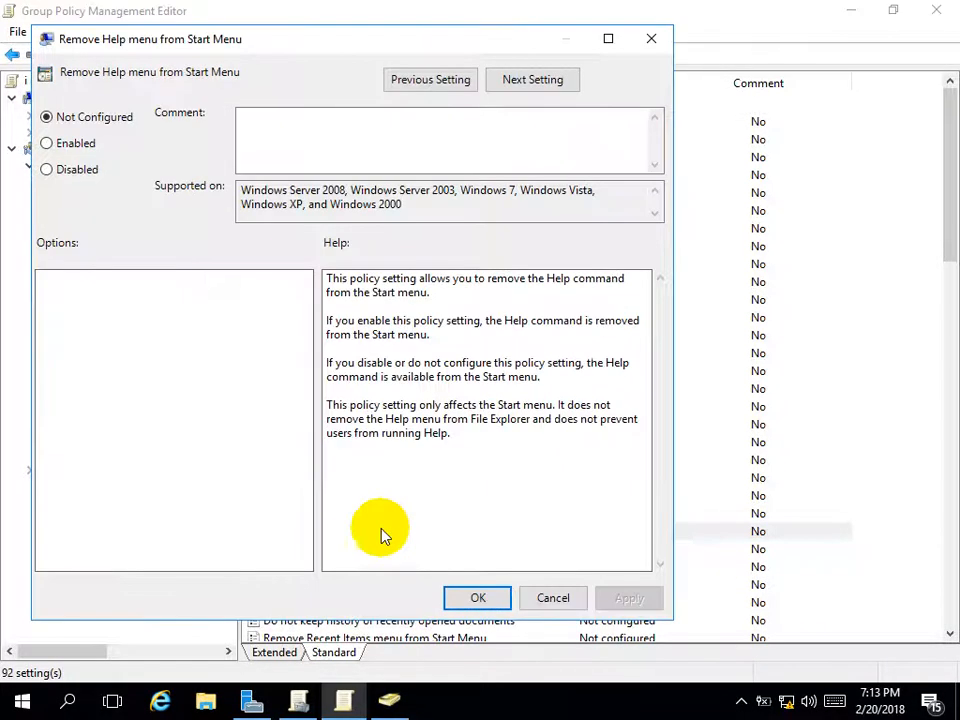
left_click(58, 143)
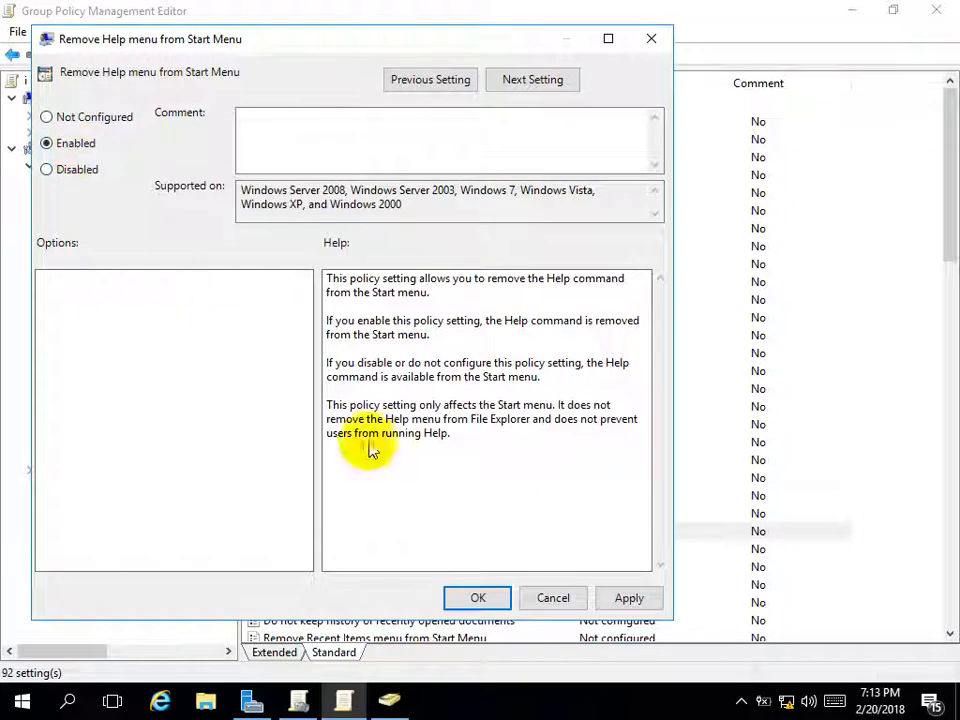
left_click(480, 598)
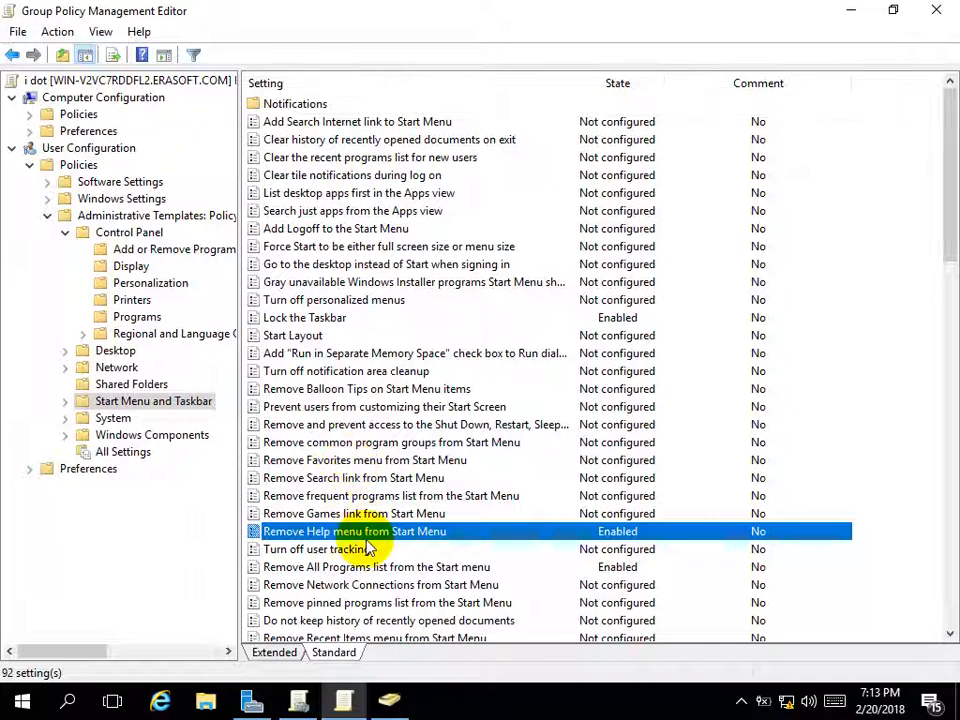
Enable 'Do not keep history of recently opened documents'
left_click(305, 549)
key("Down")
key("Down")
key("Down")
key("Down")
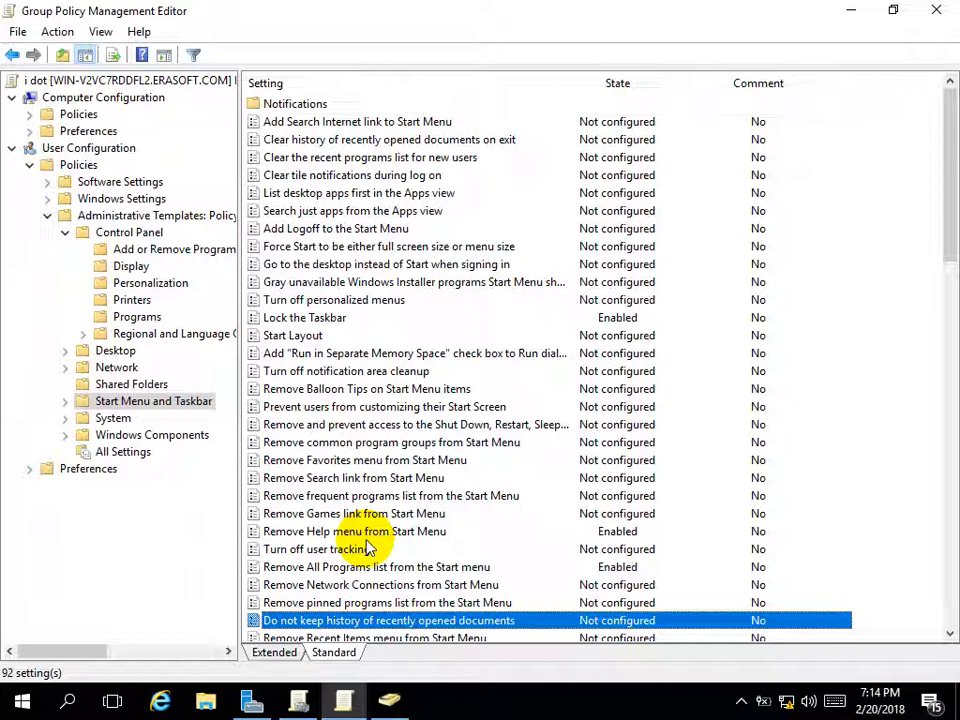
double_click(372, 621)
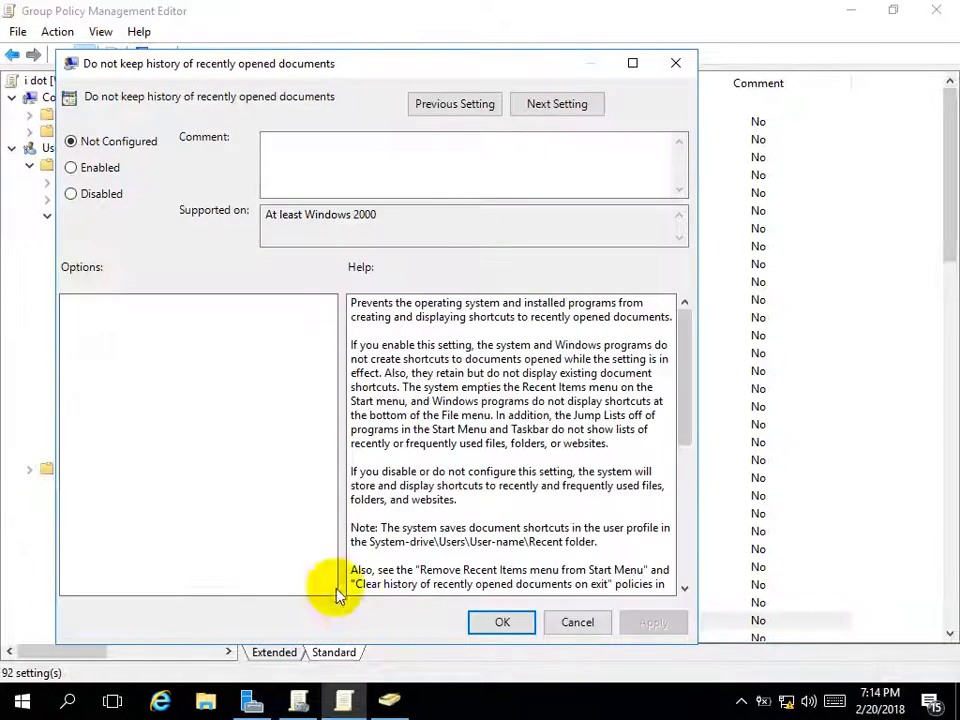
left_click(76, 167)
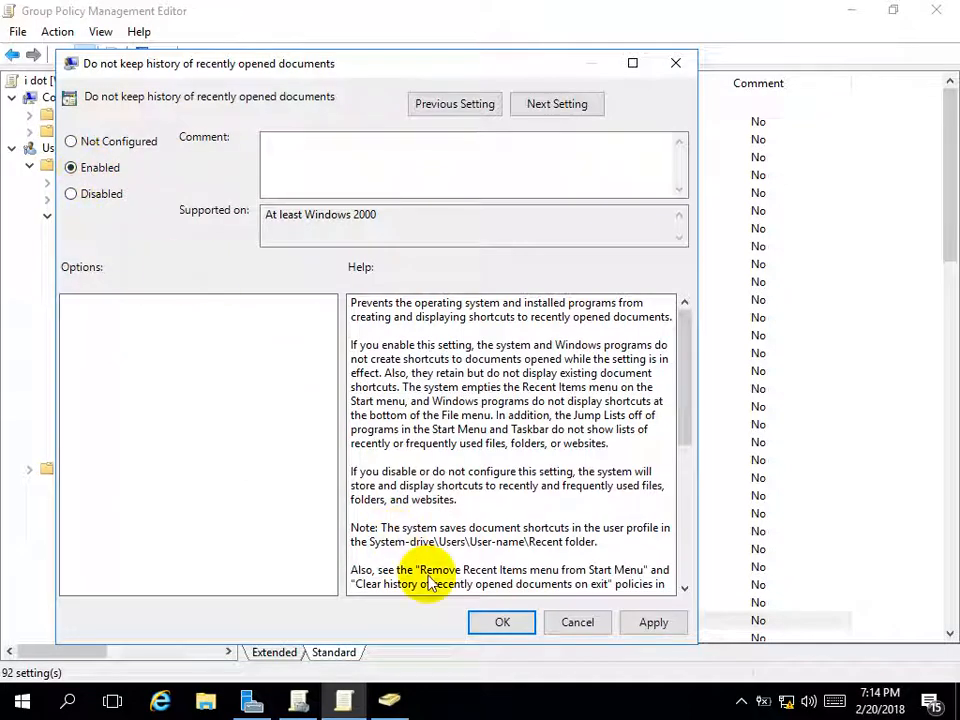
left_click(497, 622)
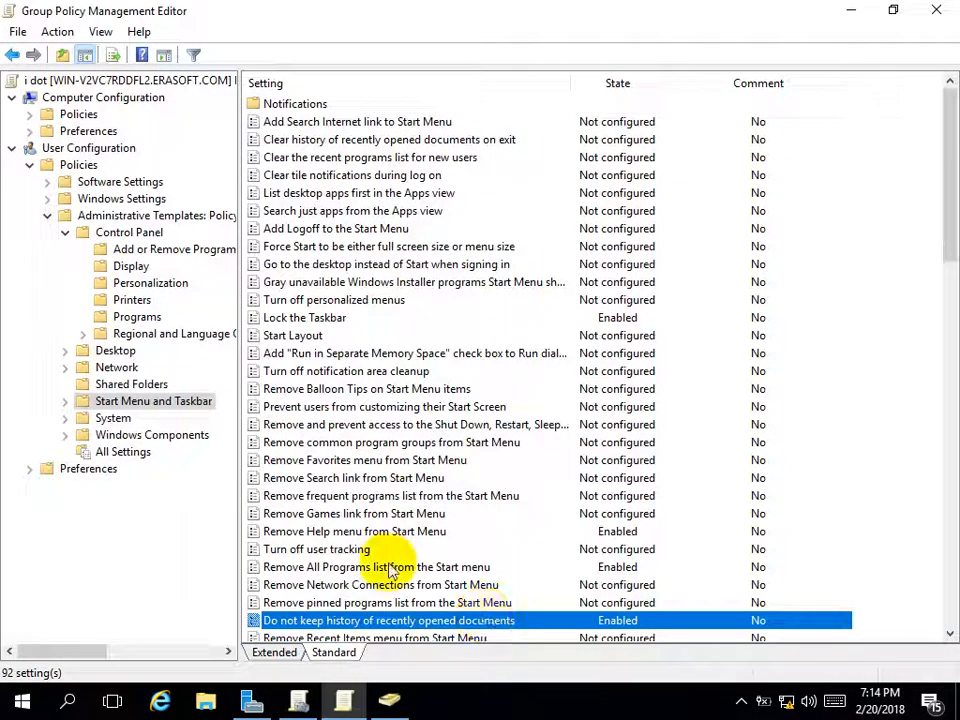
Enable 'Remove Run menu from Start Menu'
key("Down")
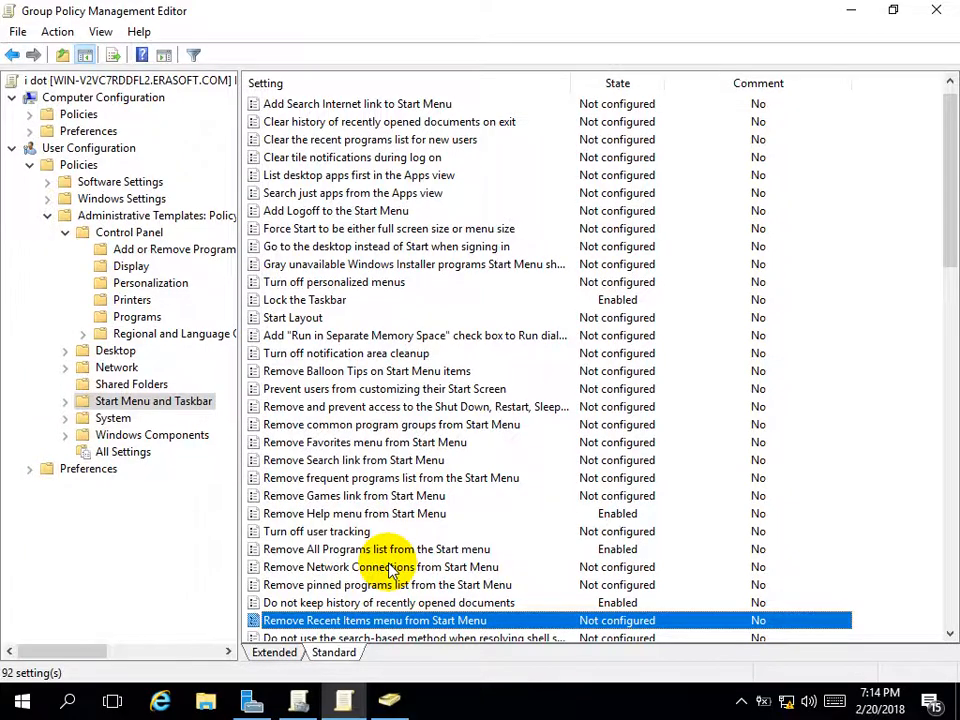
key("Down")
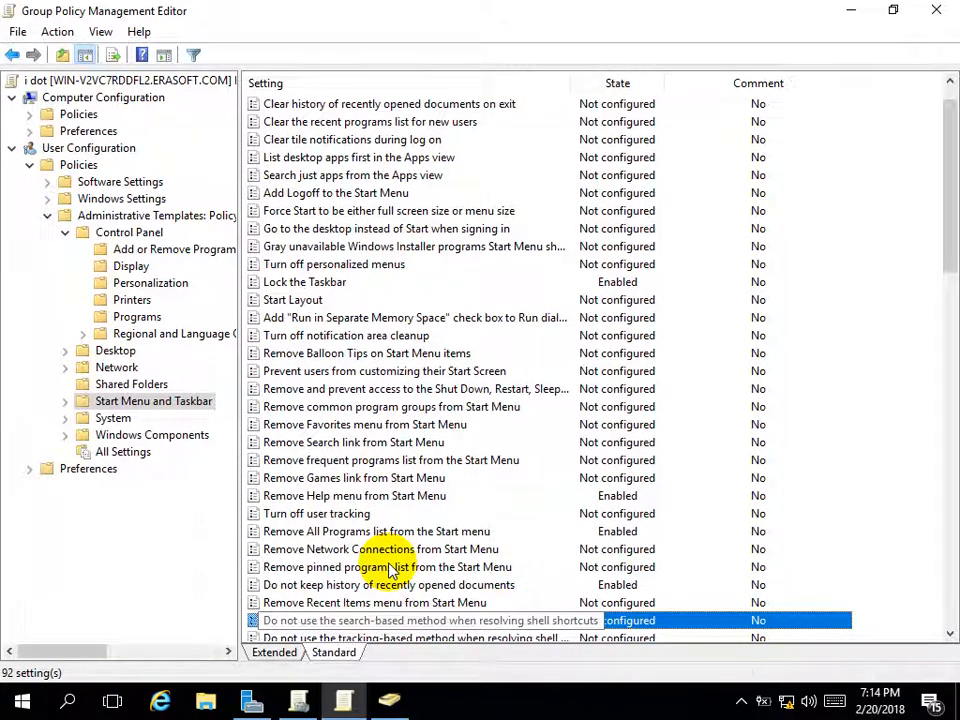
key("Down")
key("Down")
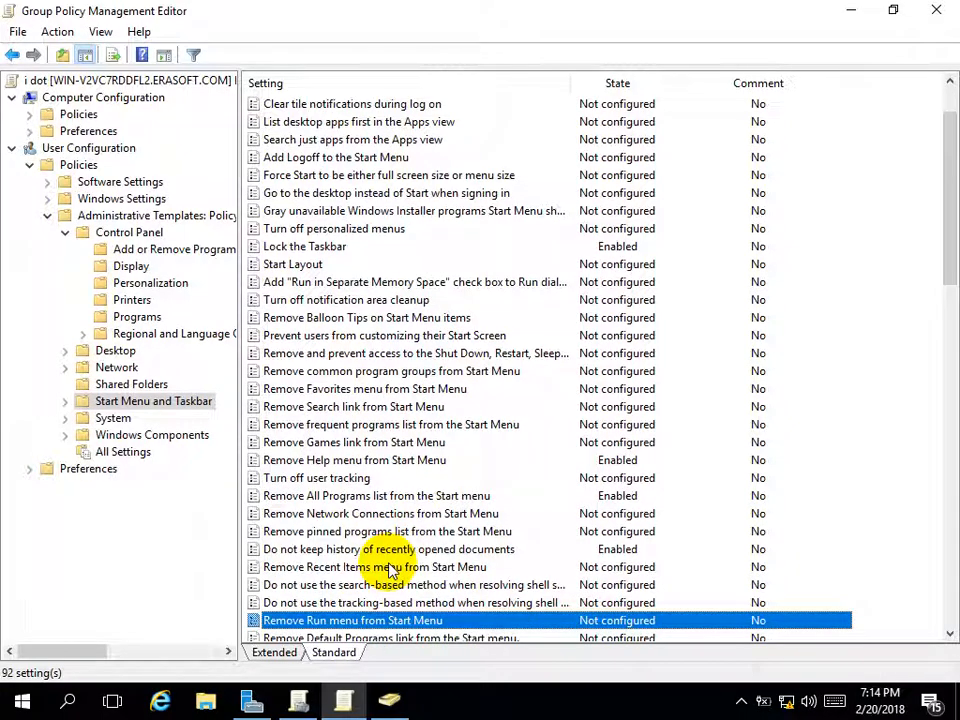
double_click(376, 620)
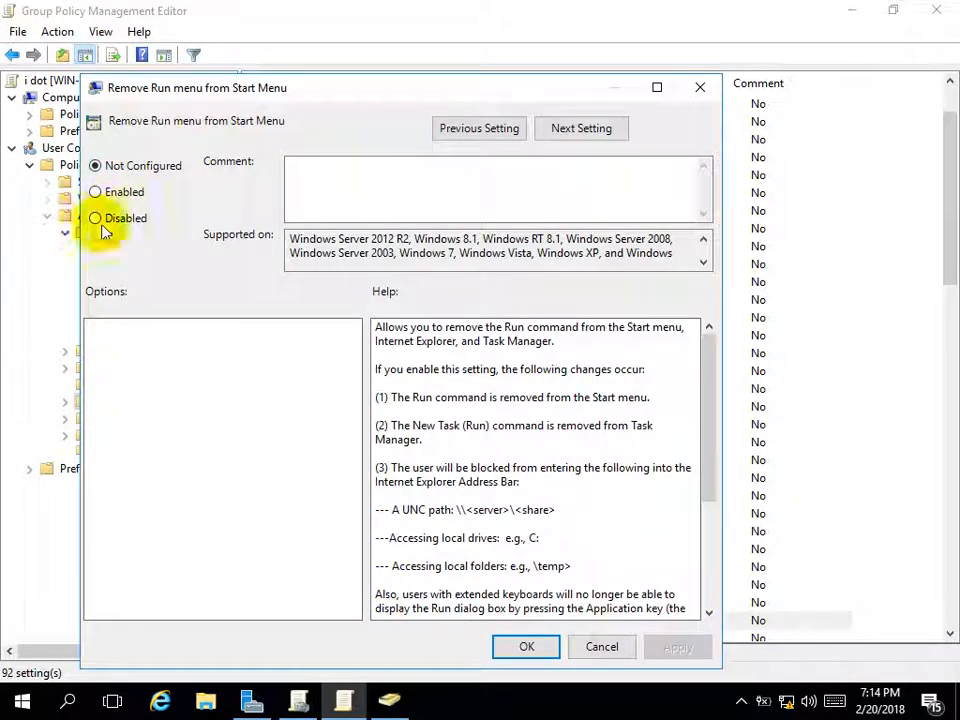
left_click(95, 191)
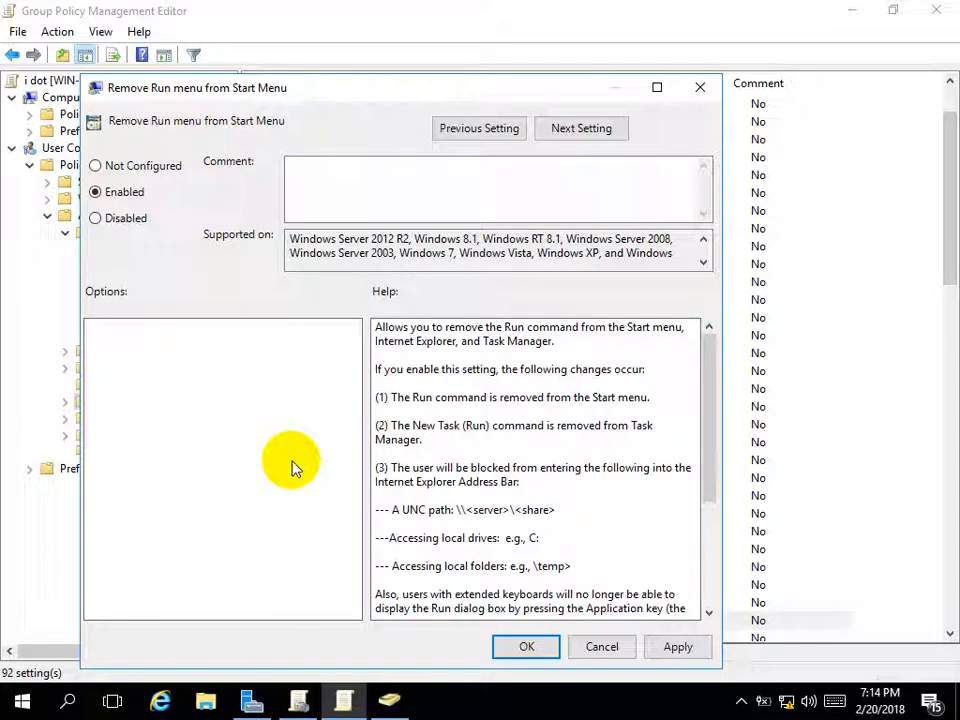
left_click(528, 647)
key("Down")
key("Down")
key("Down")
key("Down")
key("Down")
key("Down")
key("Down")
Run gpupdate to apply the new Start Menu restrictions
key("Up")
key("Up")
key("Up")
key("Up")
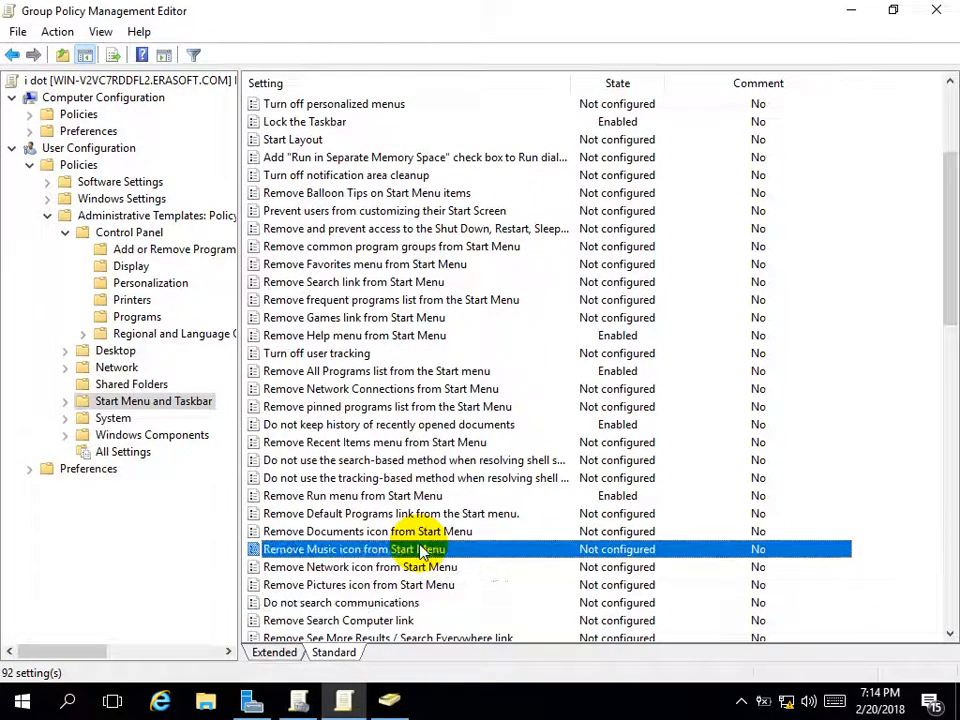
key("Up")
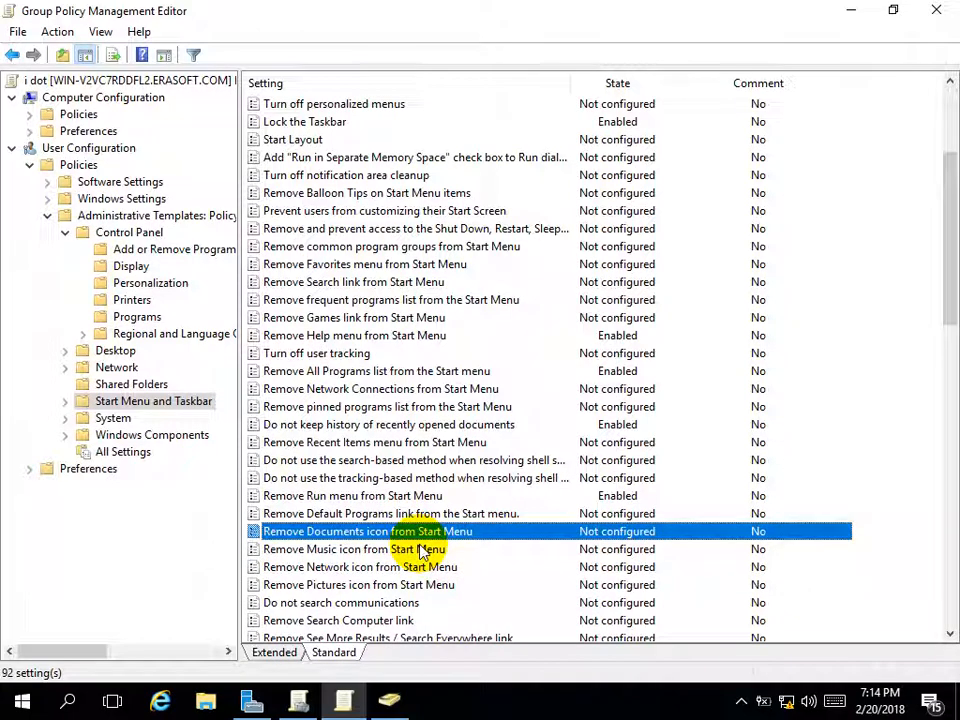
key("Down")
key("Down")
key("Down")
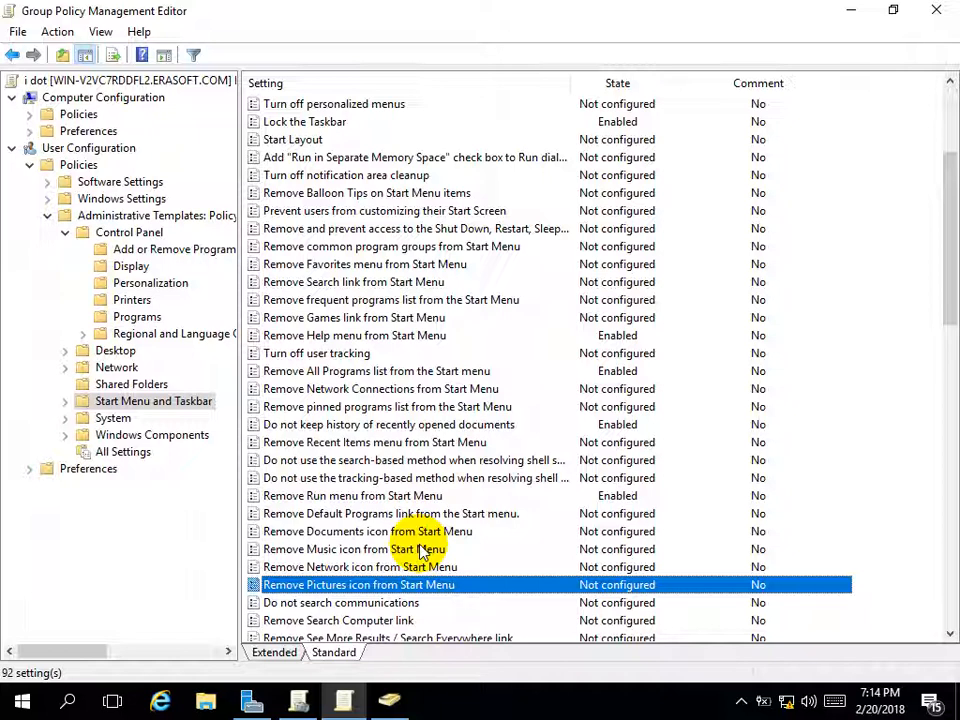
key("super+e")
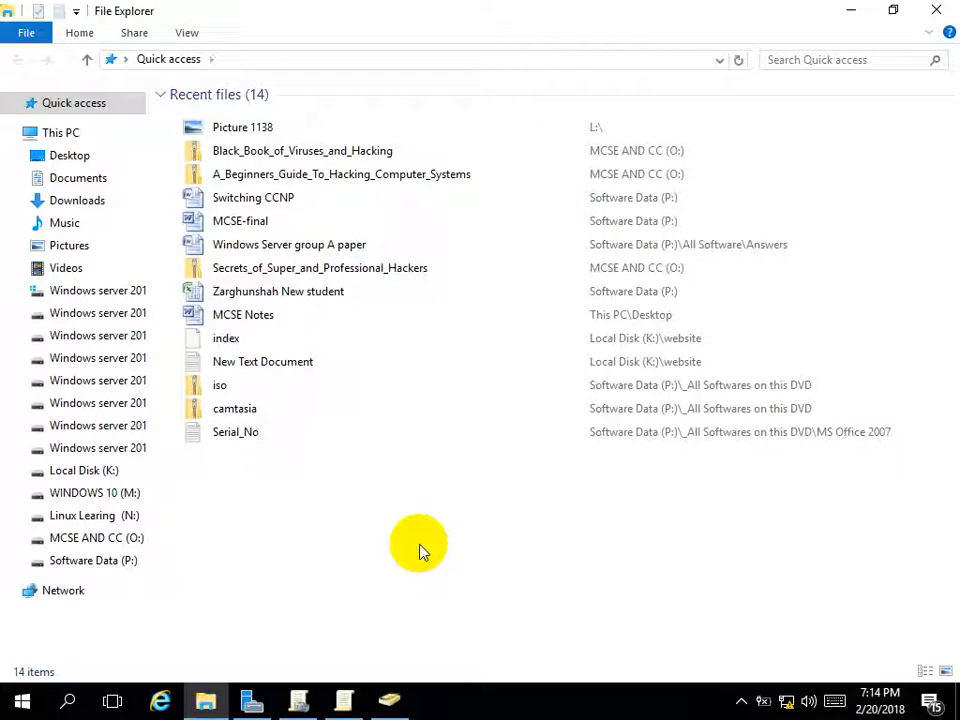
left_click(936, 10)
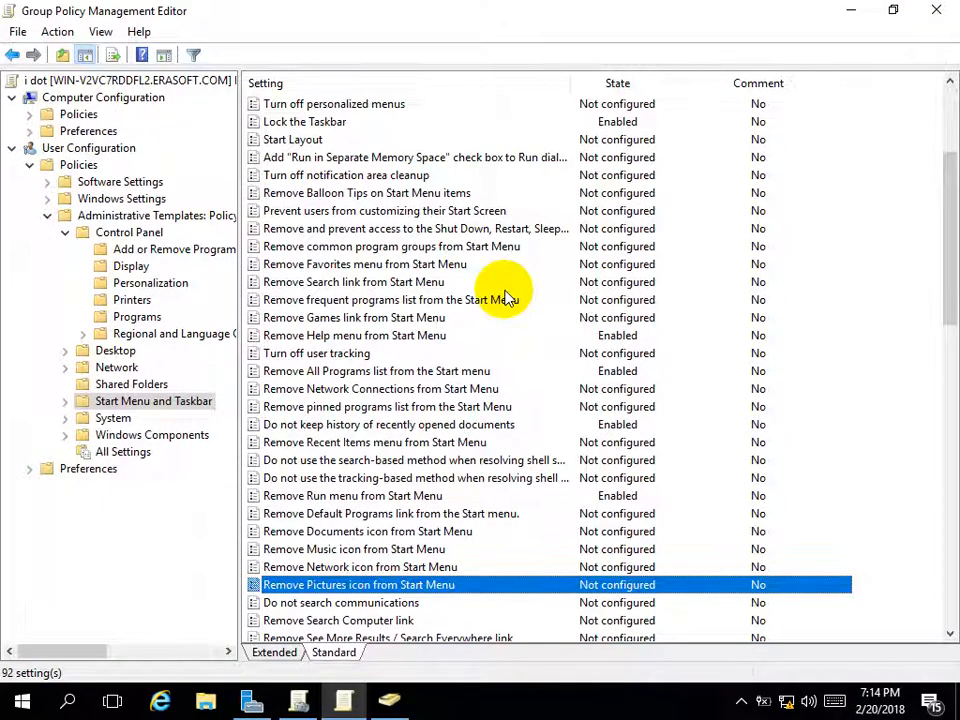
key("super+r")
key("Return")
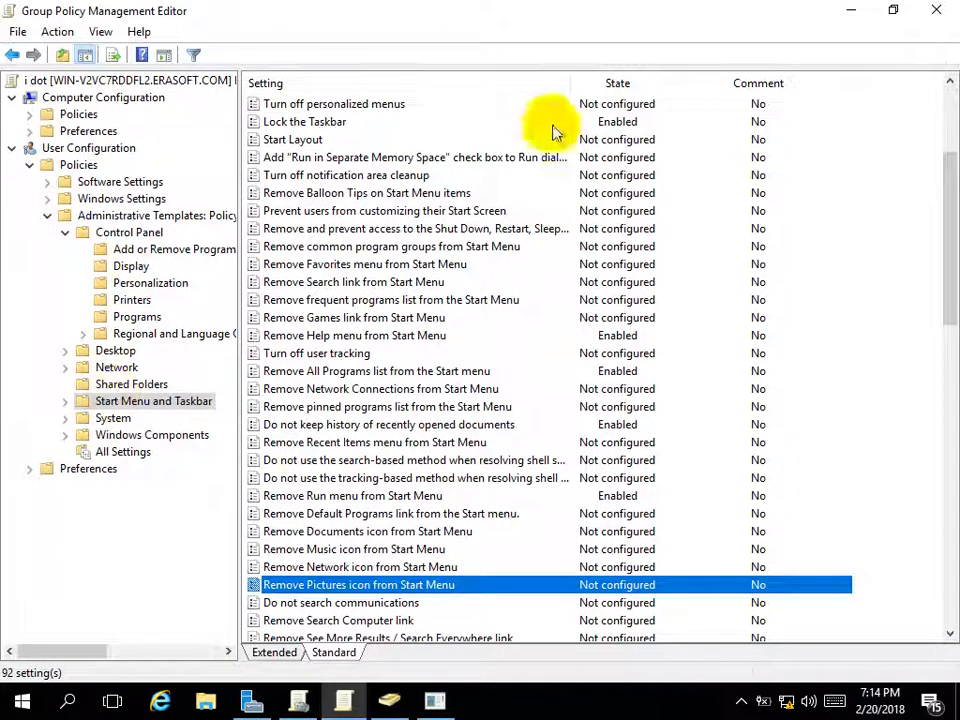
Review the Remove Games link and Remove All Programs list settings, then show the user System policies
left_click(105, 405)
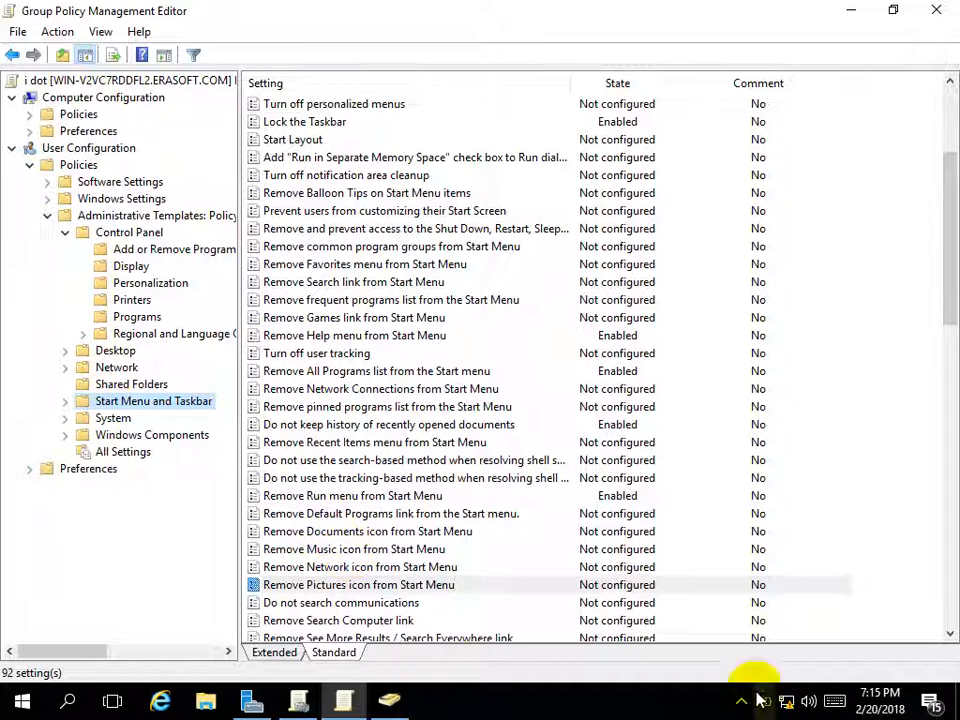
left_click(741, 320)
left_click(307, 375)
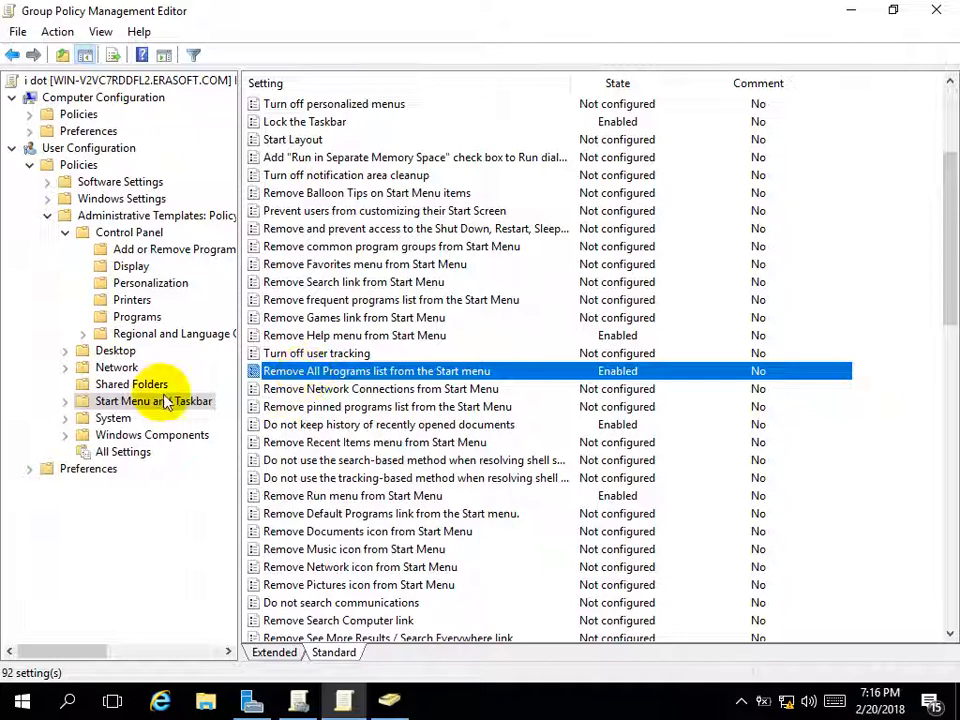
left_click(125, 420)
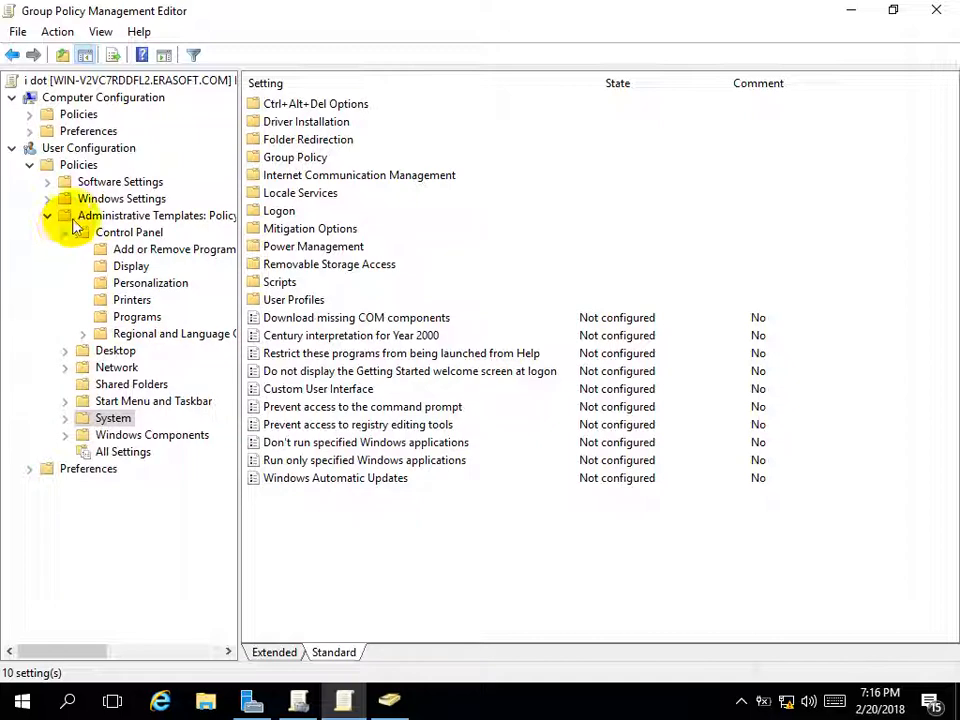
Under Ctrl+Alt+Del Options, enable Remove Change Password and Remove Lock Computer
double_click(285, 106)
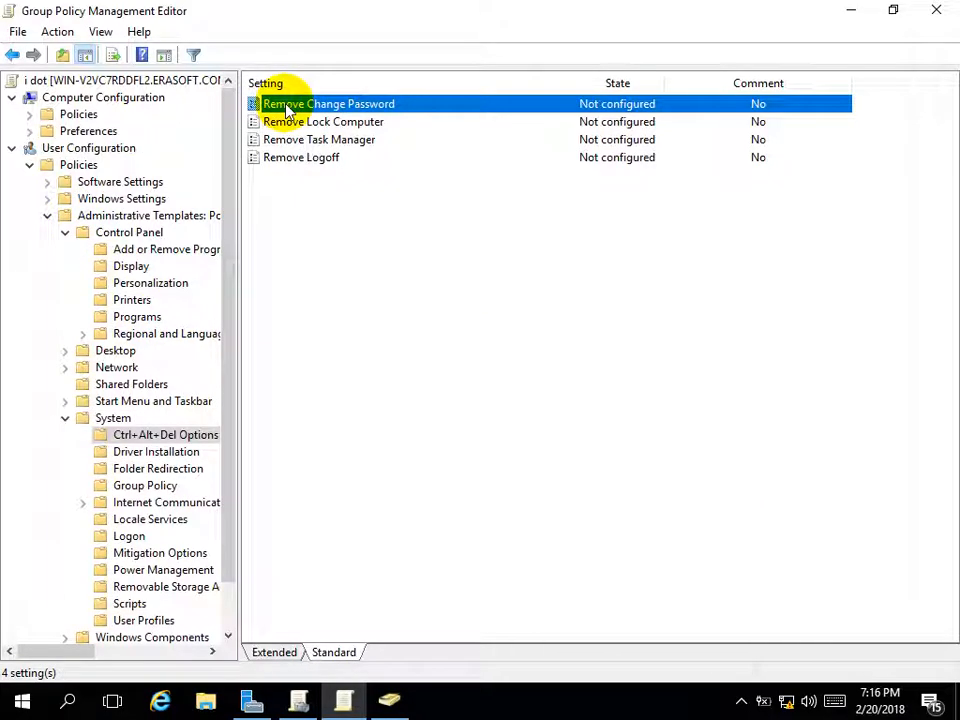
double_click(290, 108)
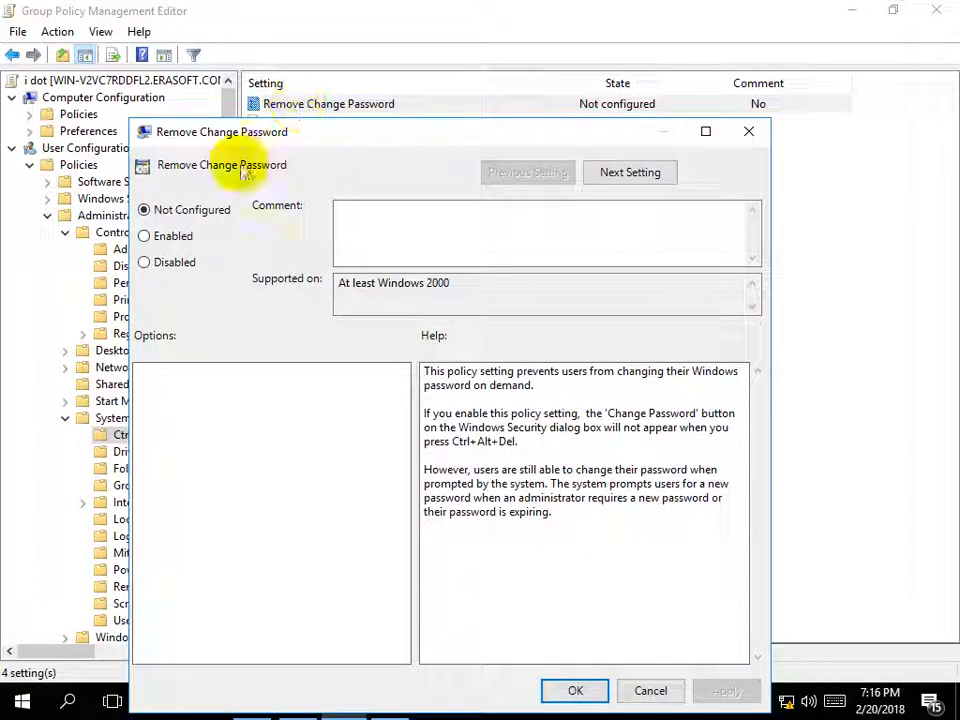
left_click(158, 235)
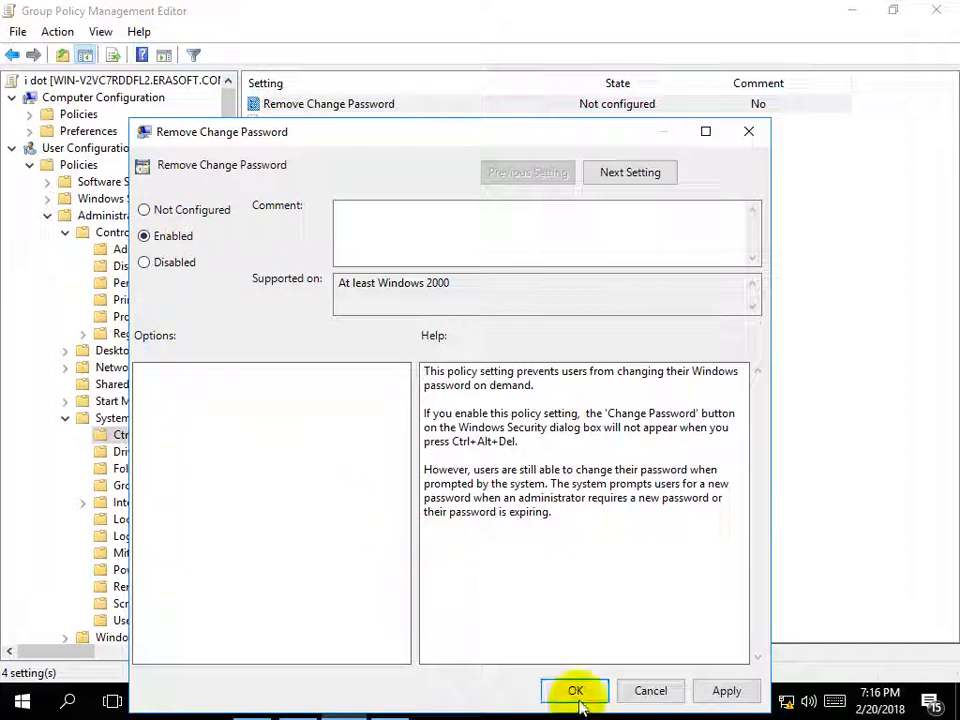
left_click(577, 697)
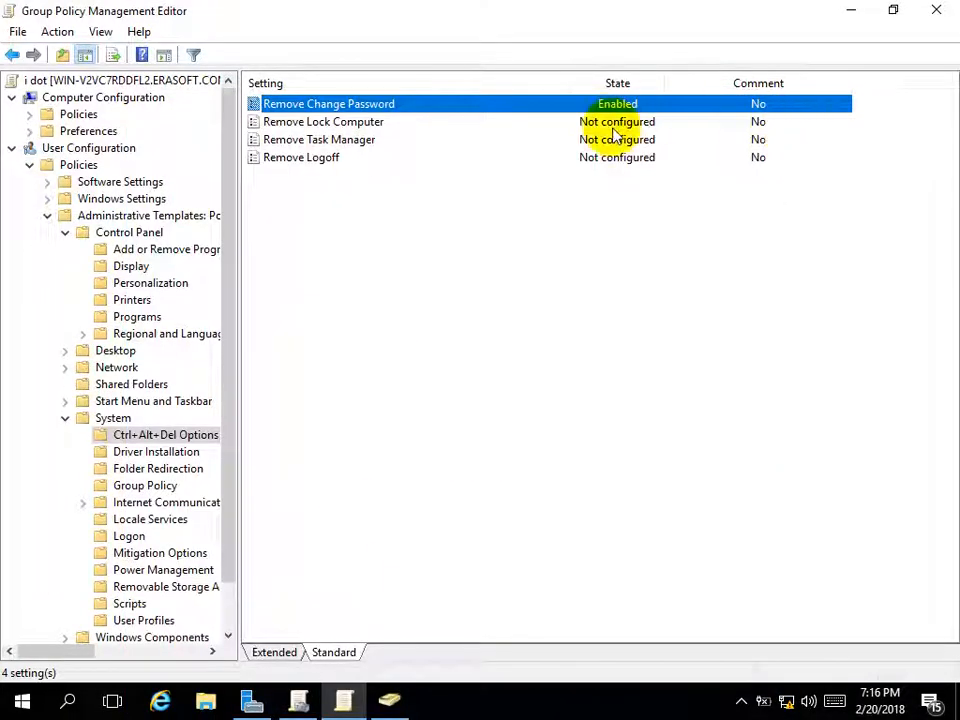
double_click(362, 121)
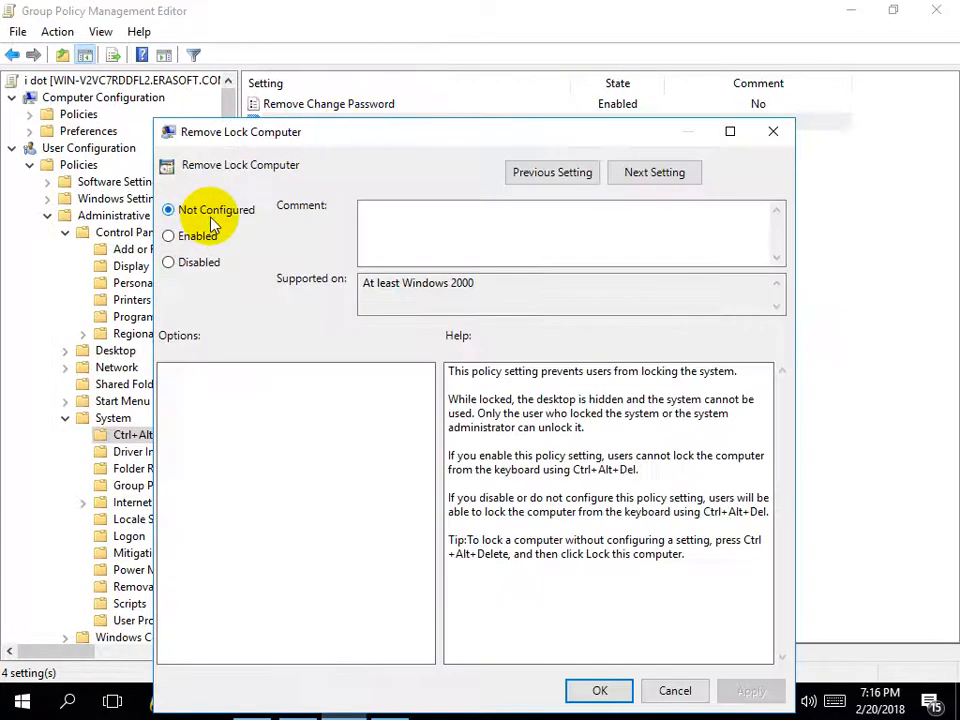
left_click(190, 236)
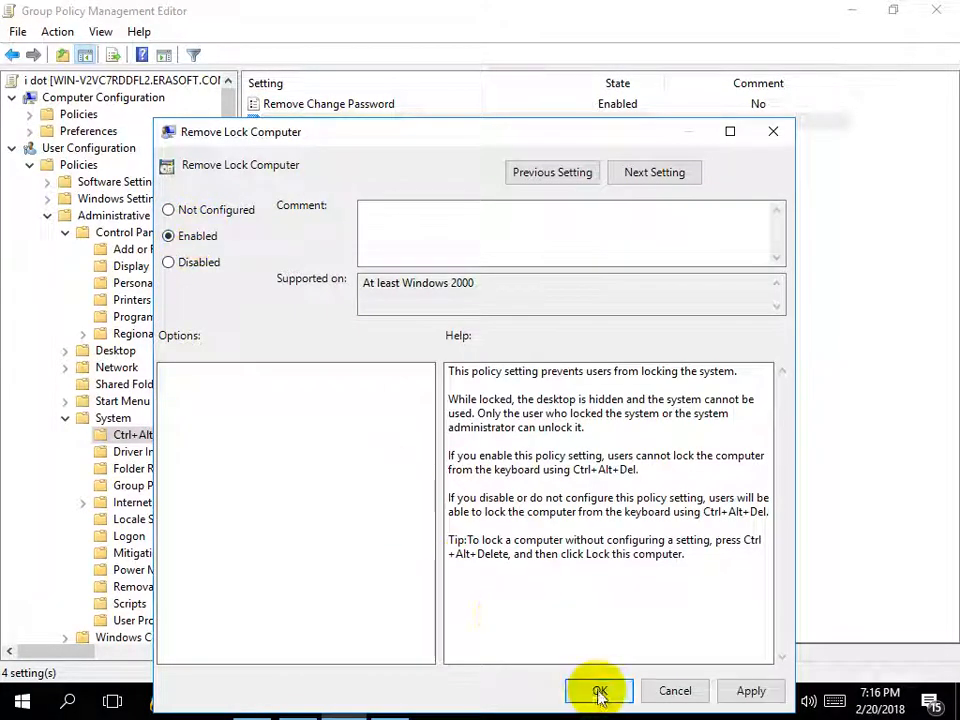
left_click(599, 691)
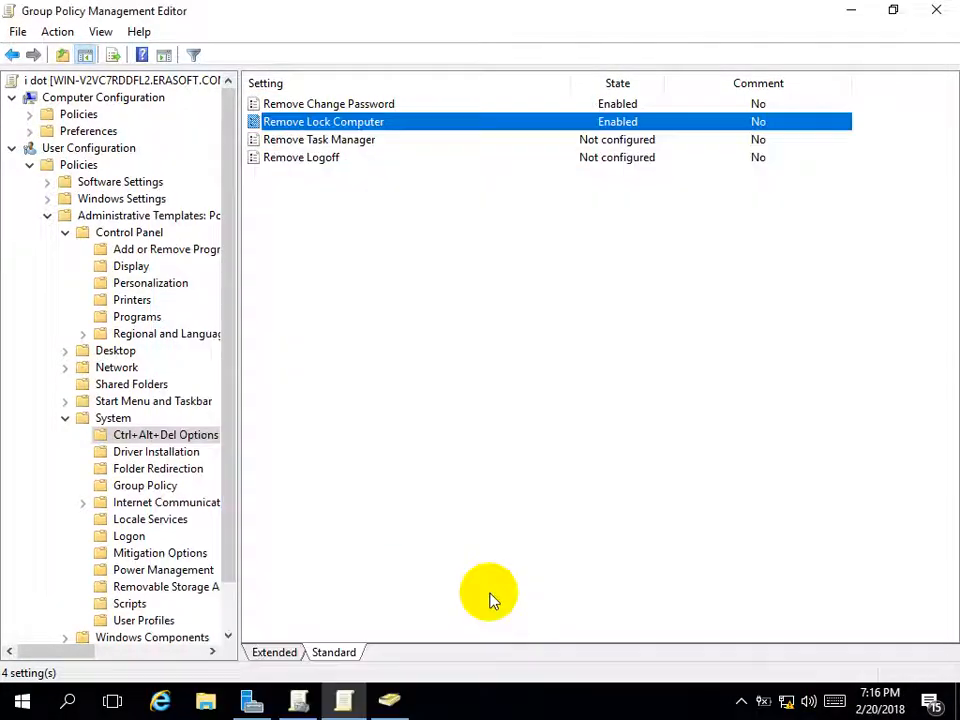
Enable Remove Task Manager and Remove Logoff as well
double_click(306, 142)
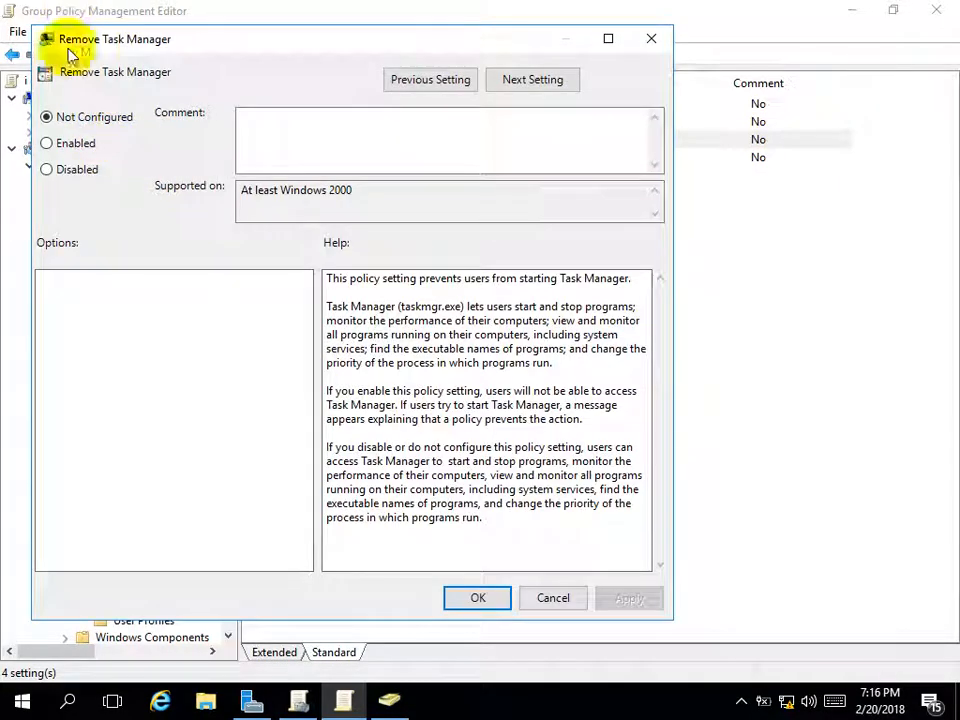
left_click(47, 143)
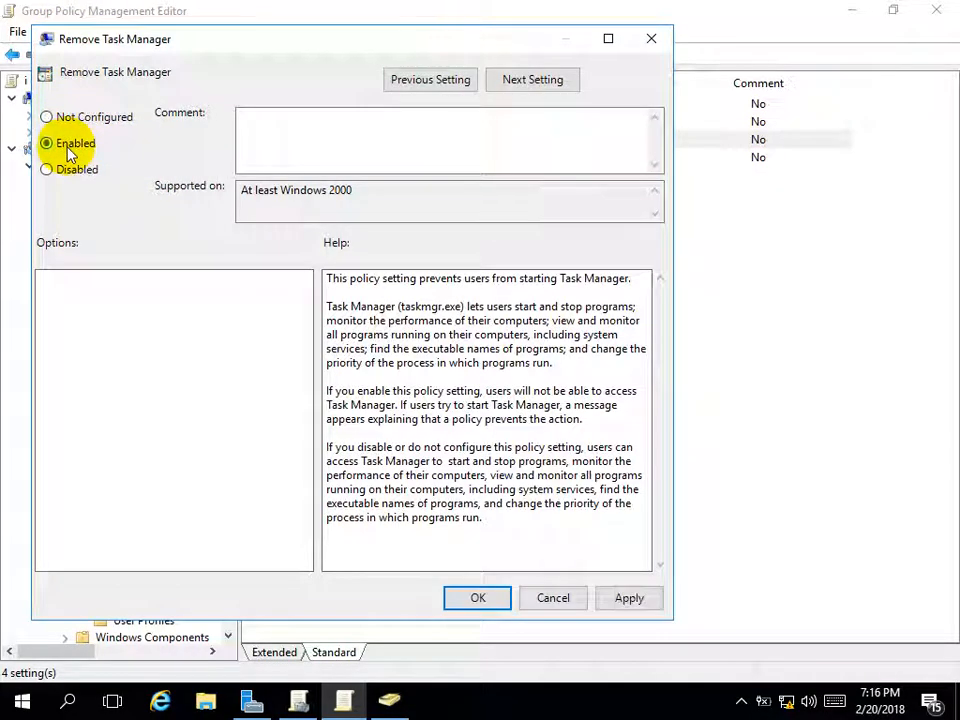
left_click(465, 603)
left_click(688, 162)
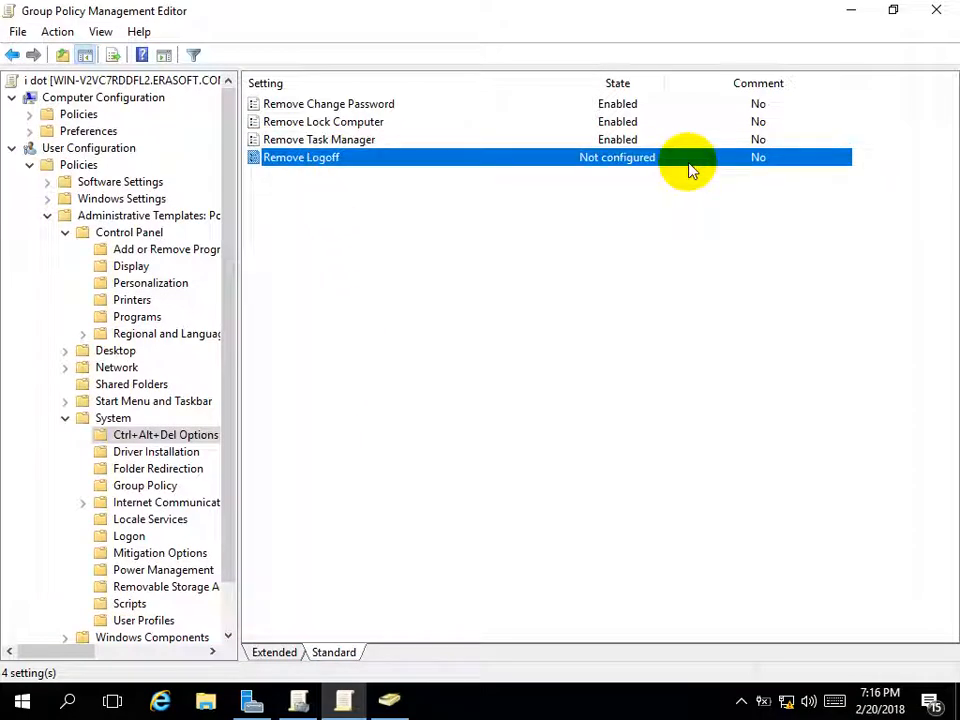
double_click(317, 165)
left_click(75, 168)
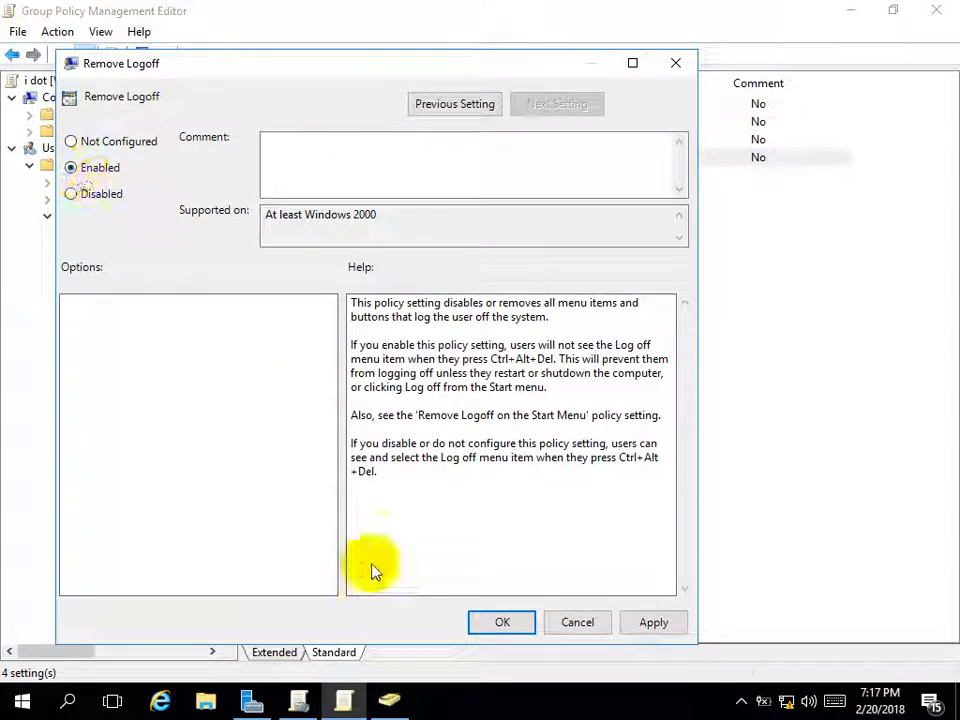
left_click(502, 623)
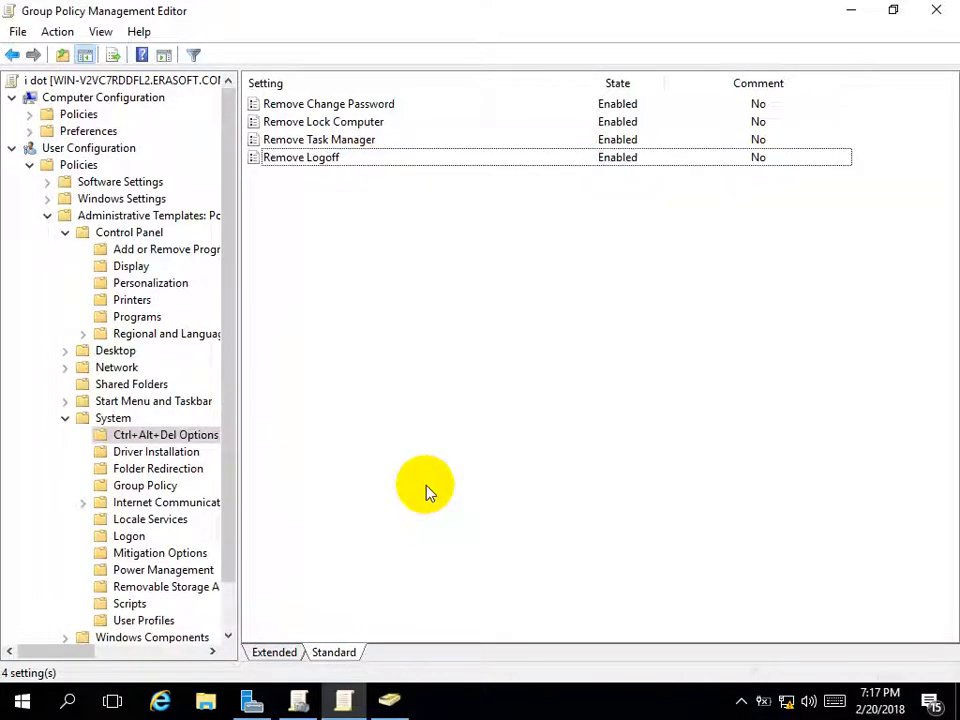
key("super+r")
Run gpupdate twice to apply the Ctrl+Alt+Del restrictions
key("Return")
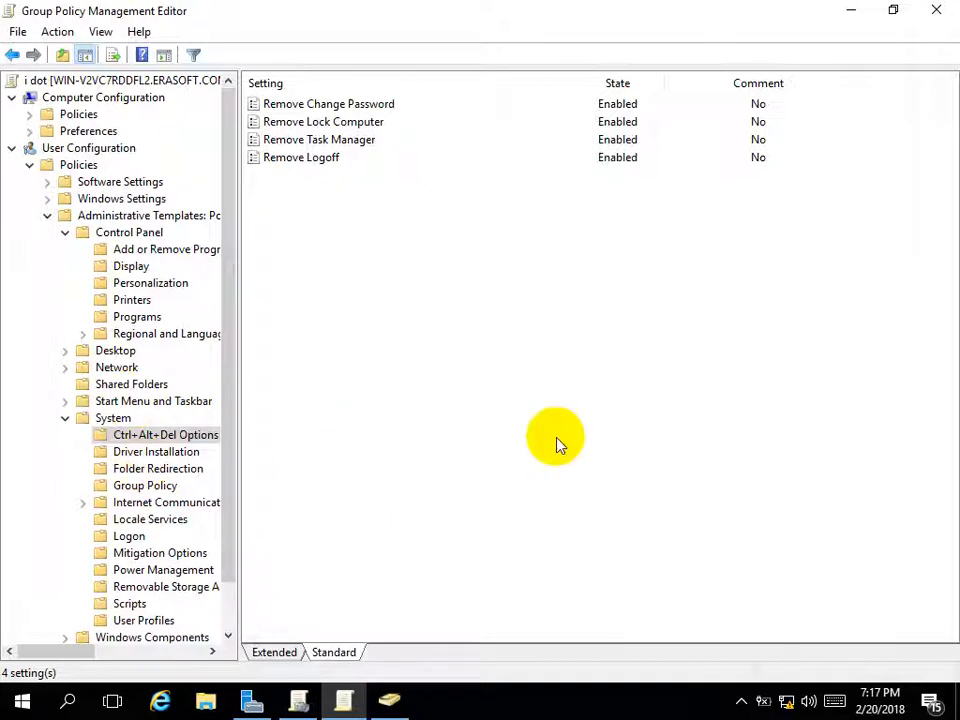
left_click(182, 434)
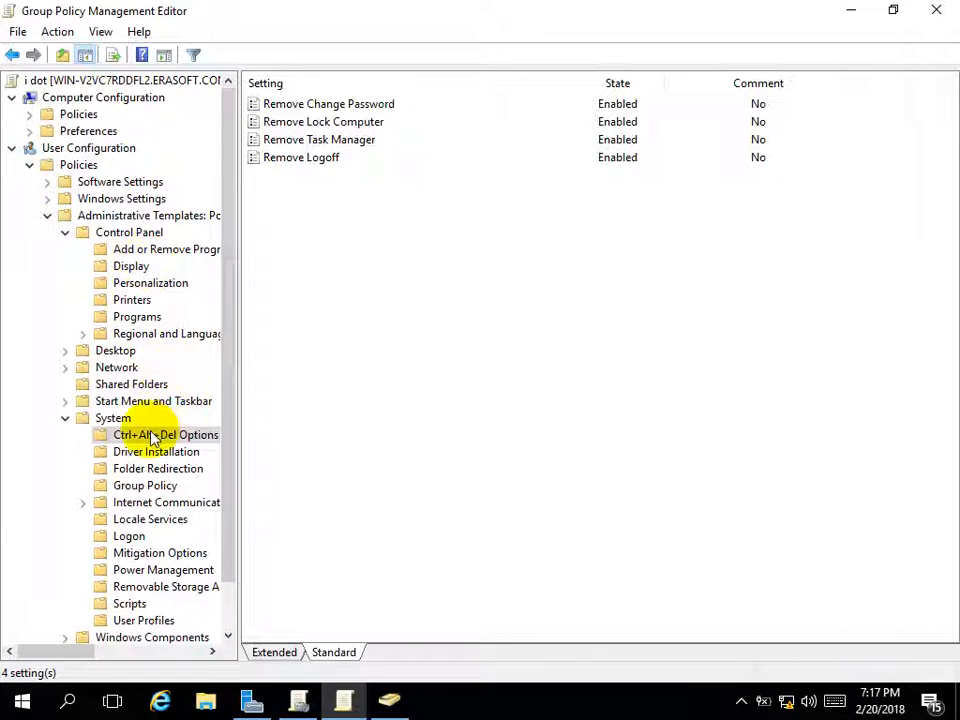
right_click(332, 347)
left_click(293, 345)
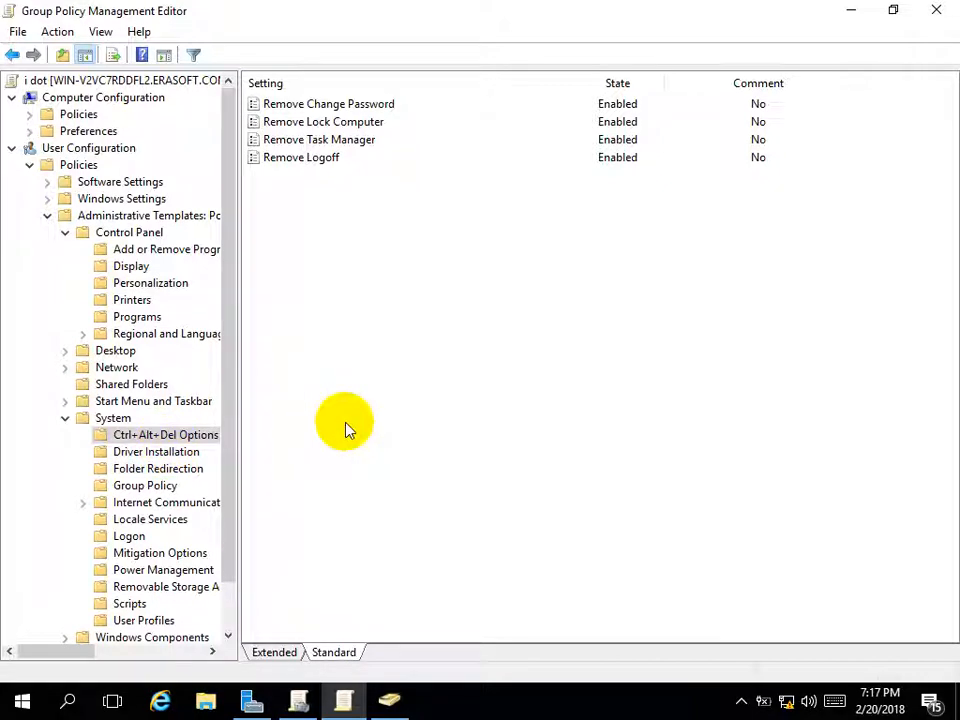
key("super+r")
key("Return")
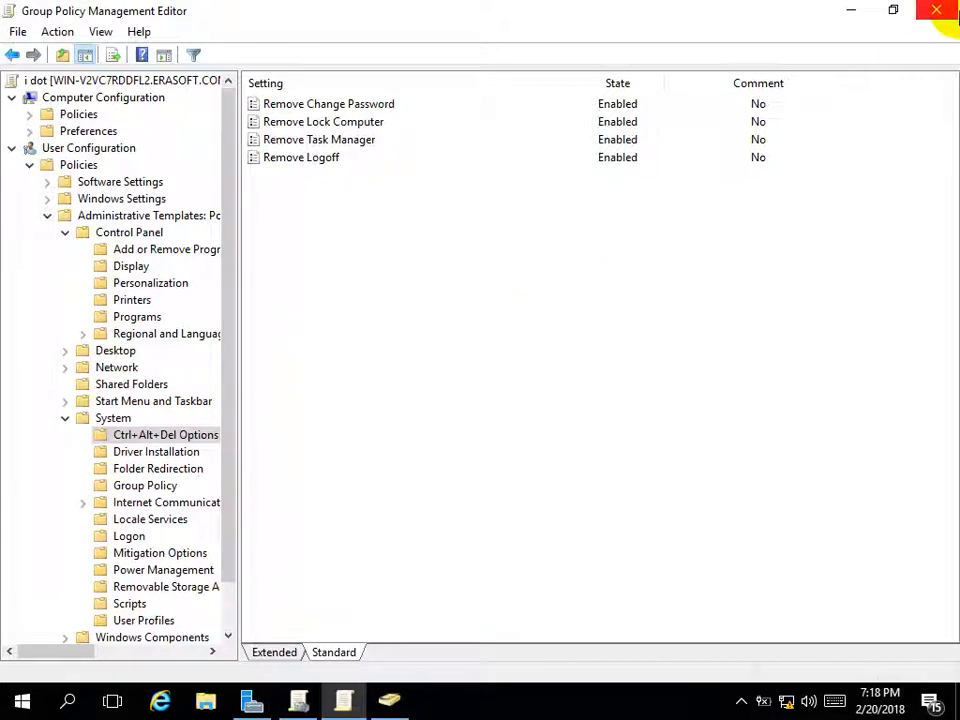
Close Group Policy Management Editor and Group Policy Management, returning to Server Manager
left_click(936, 10)
left_click(945, 10)
left_click(945, 9)
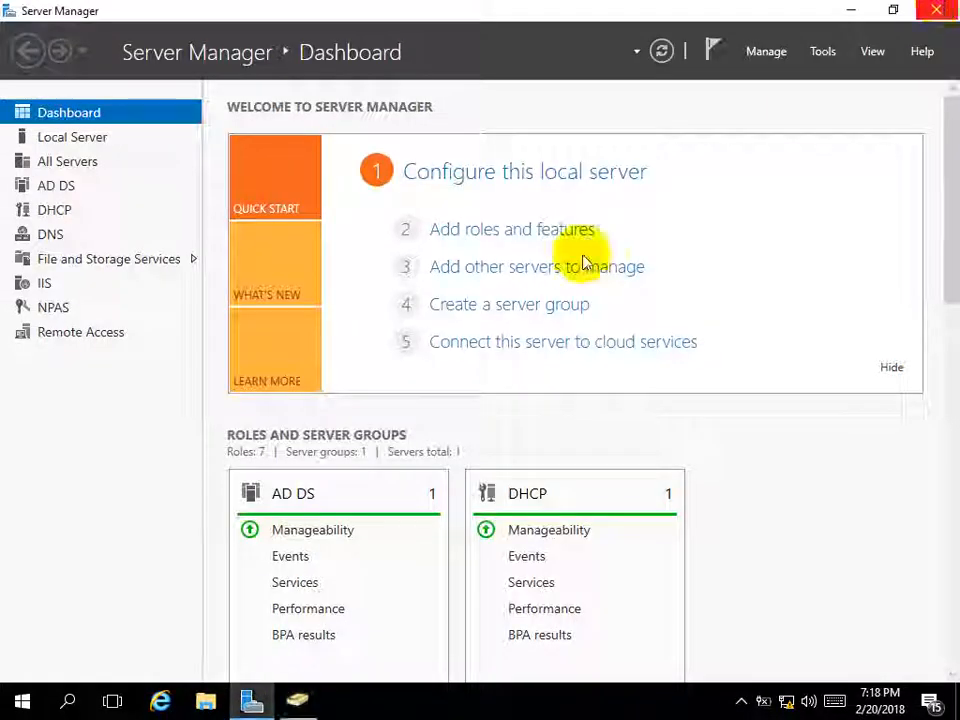